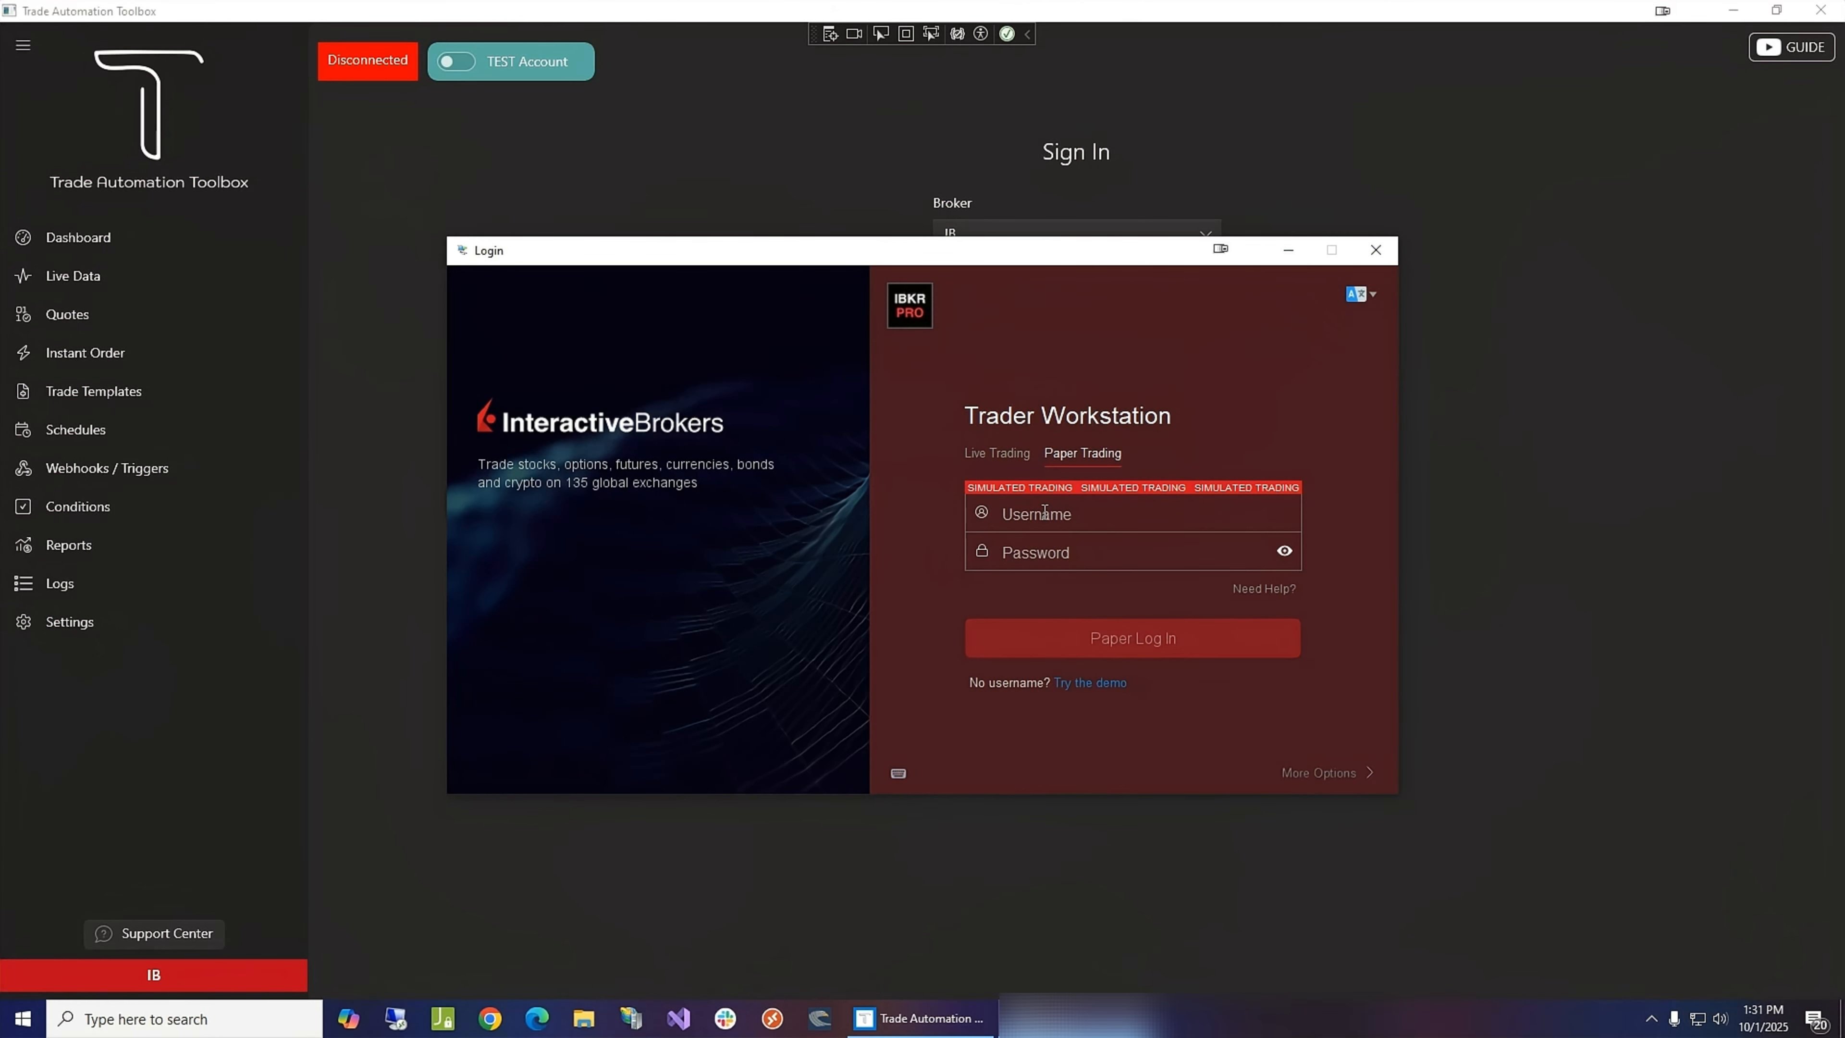
# - Show the extra login options and set the time zone to (UTC-06:00) America/Chicago
pyautogui.click(1319, 773)
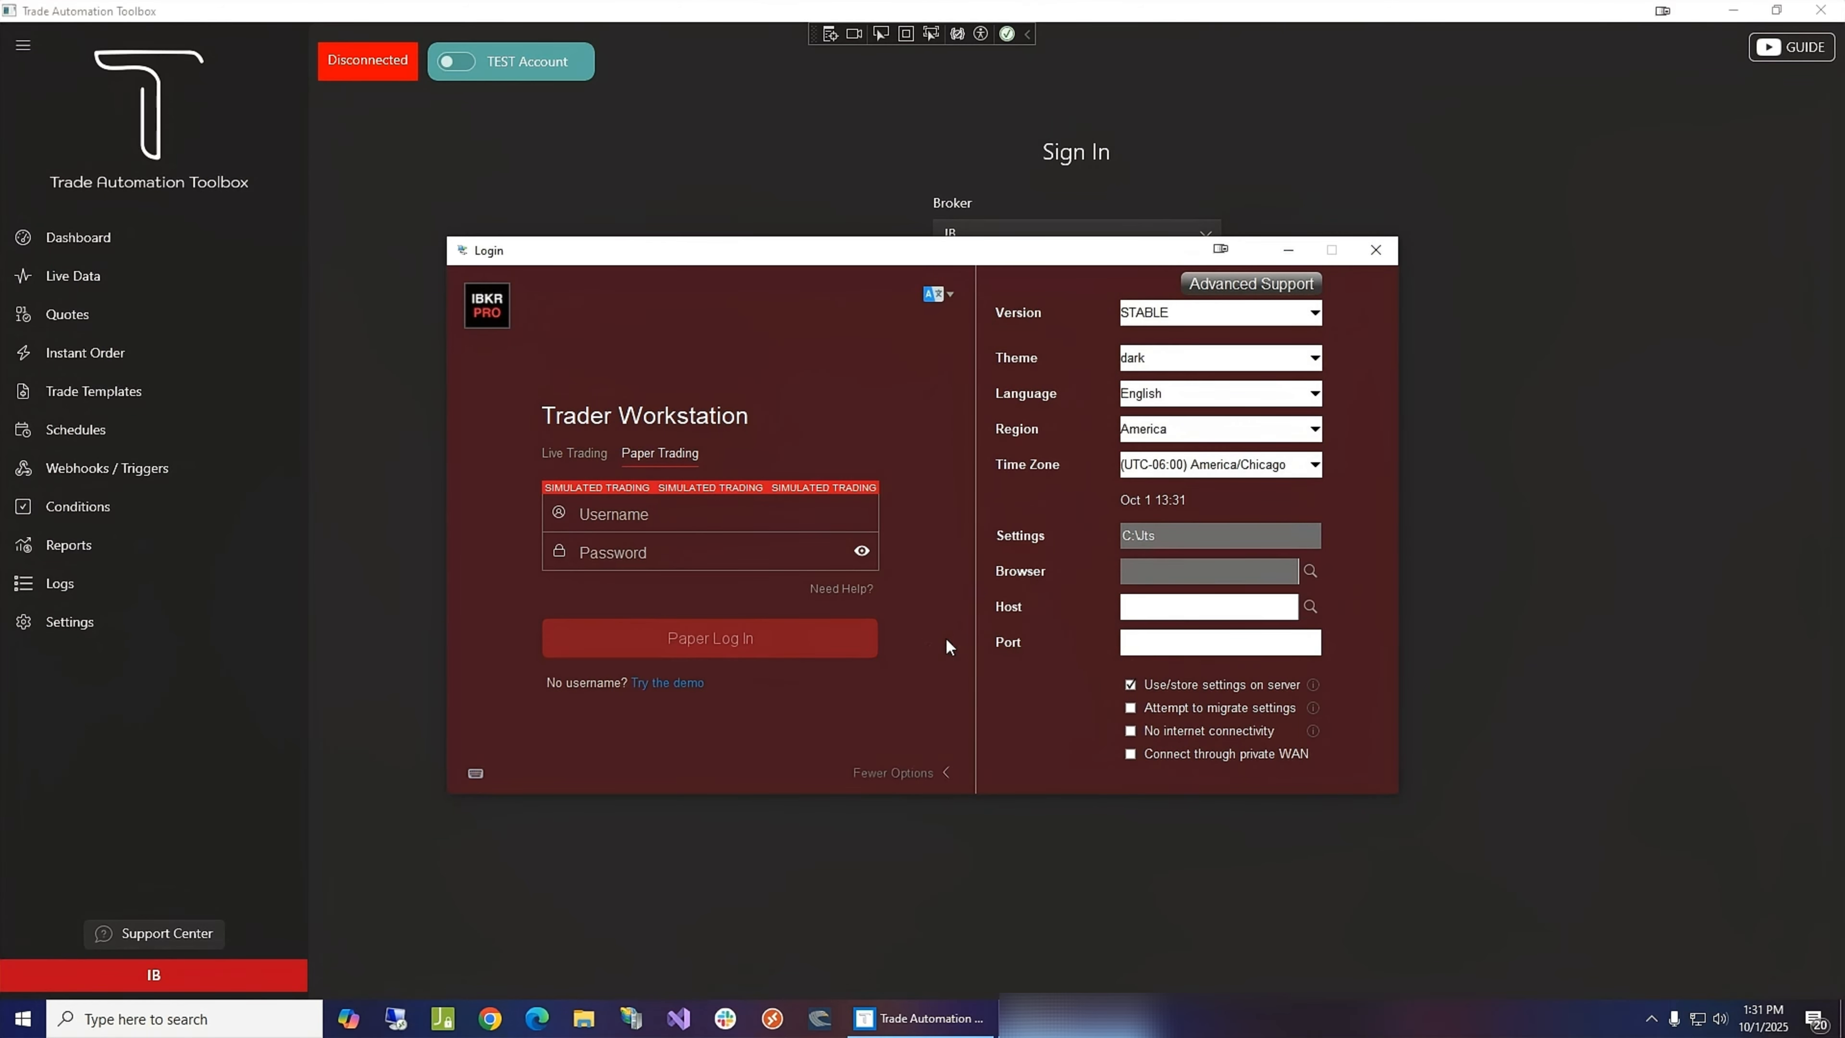
pyautogui.click(879, 775)
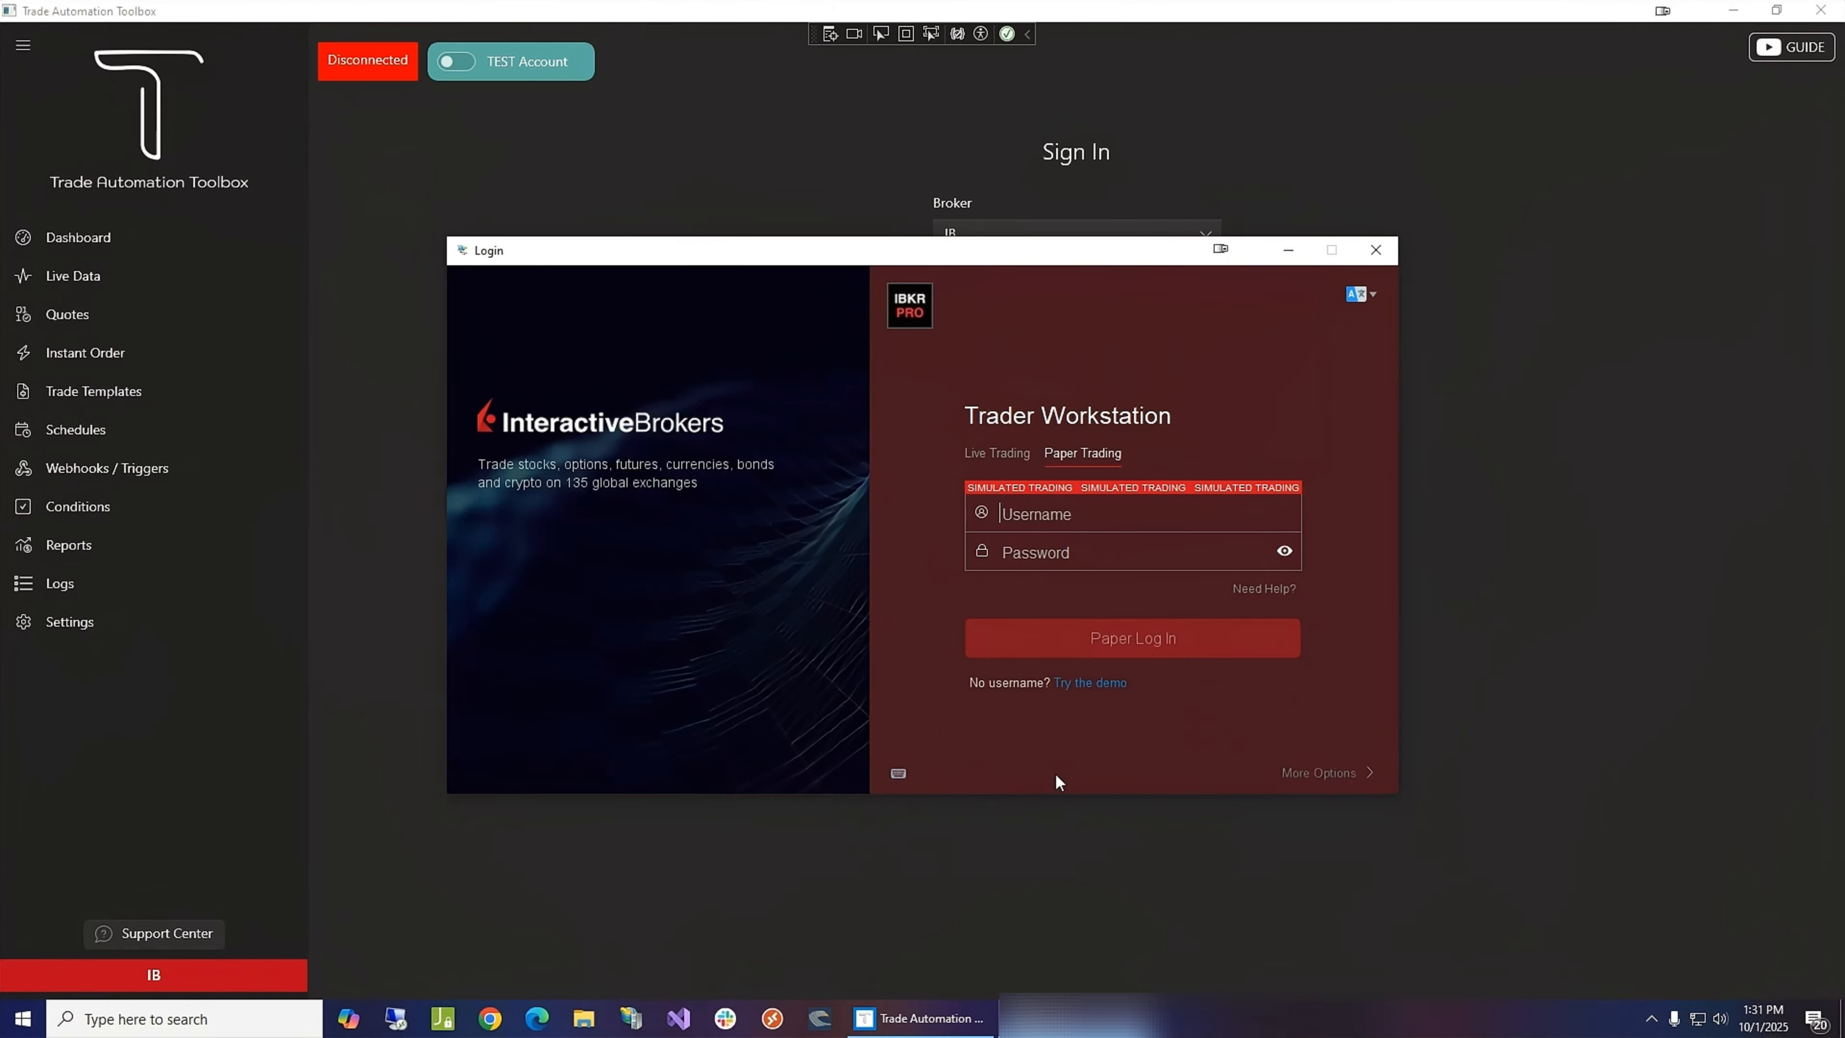
pyautogui.click(1324, 773)
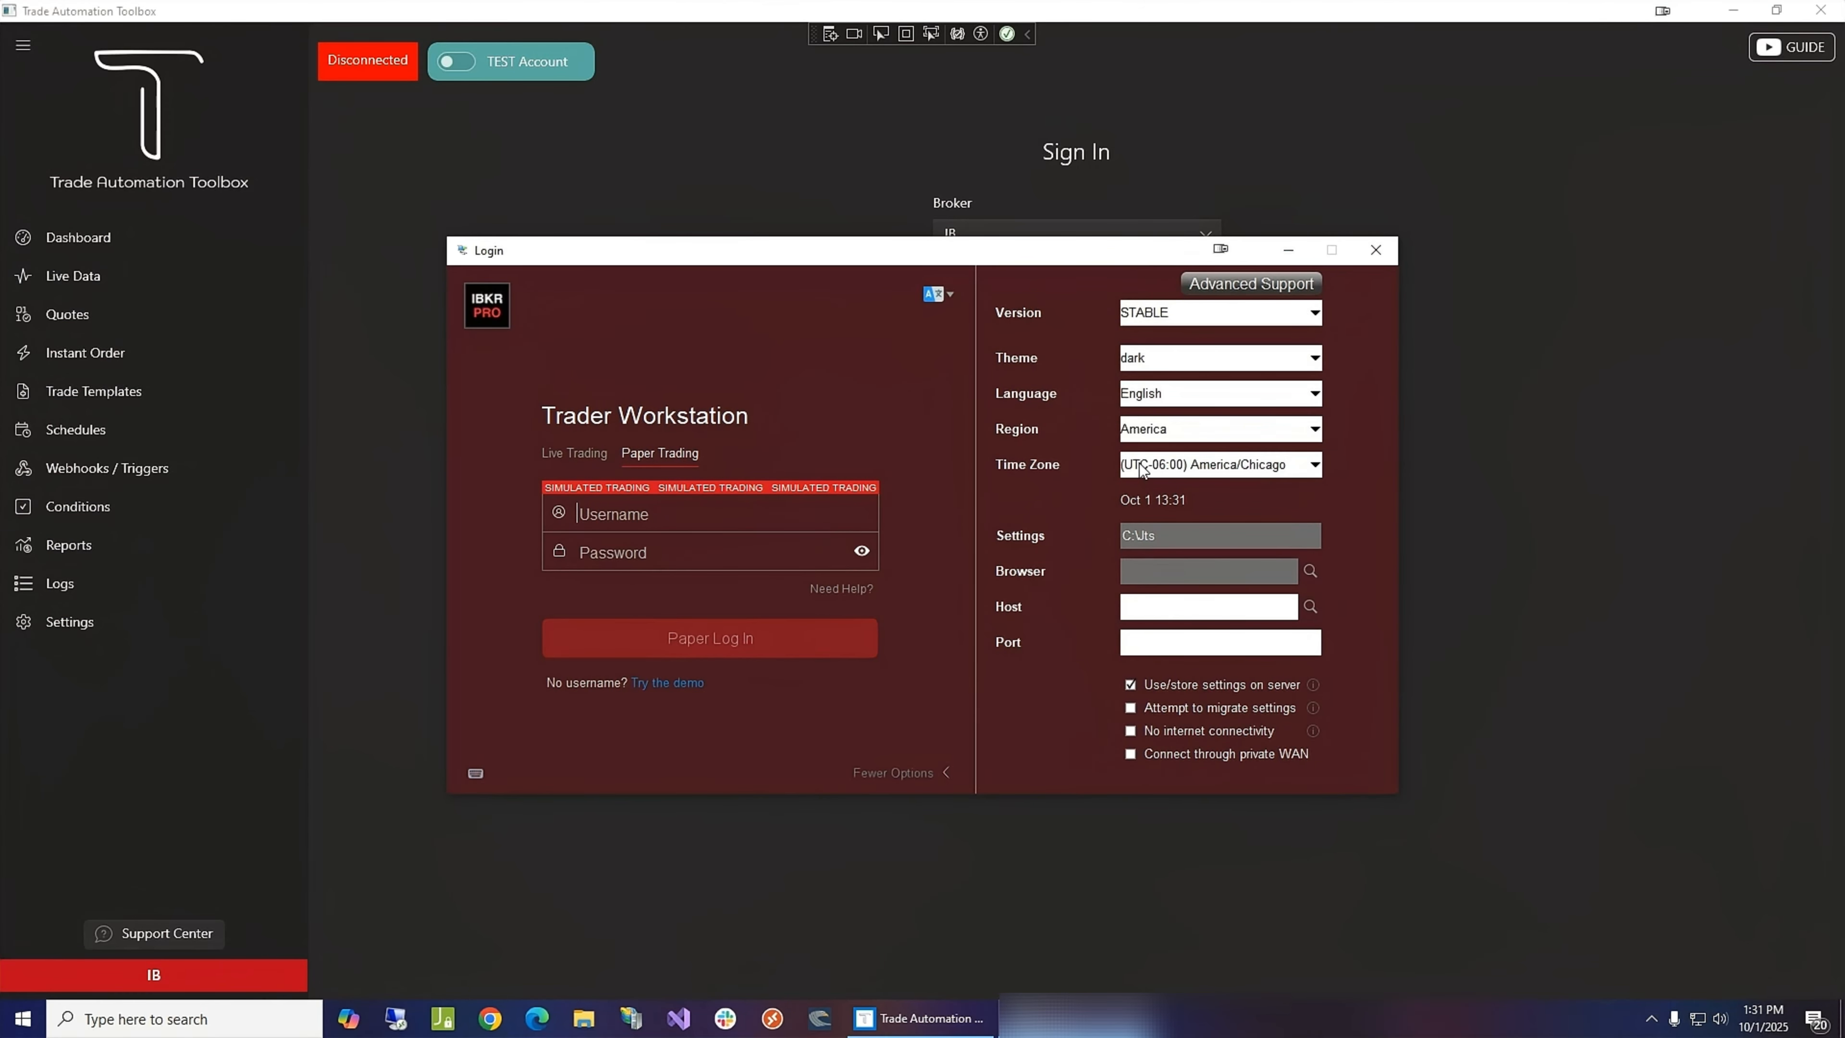
pyautogui.click(1315, 469)
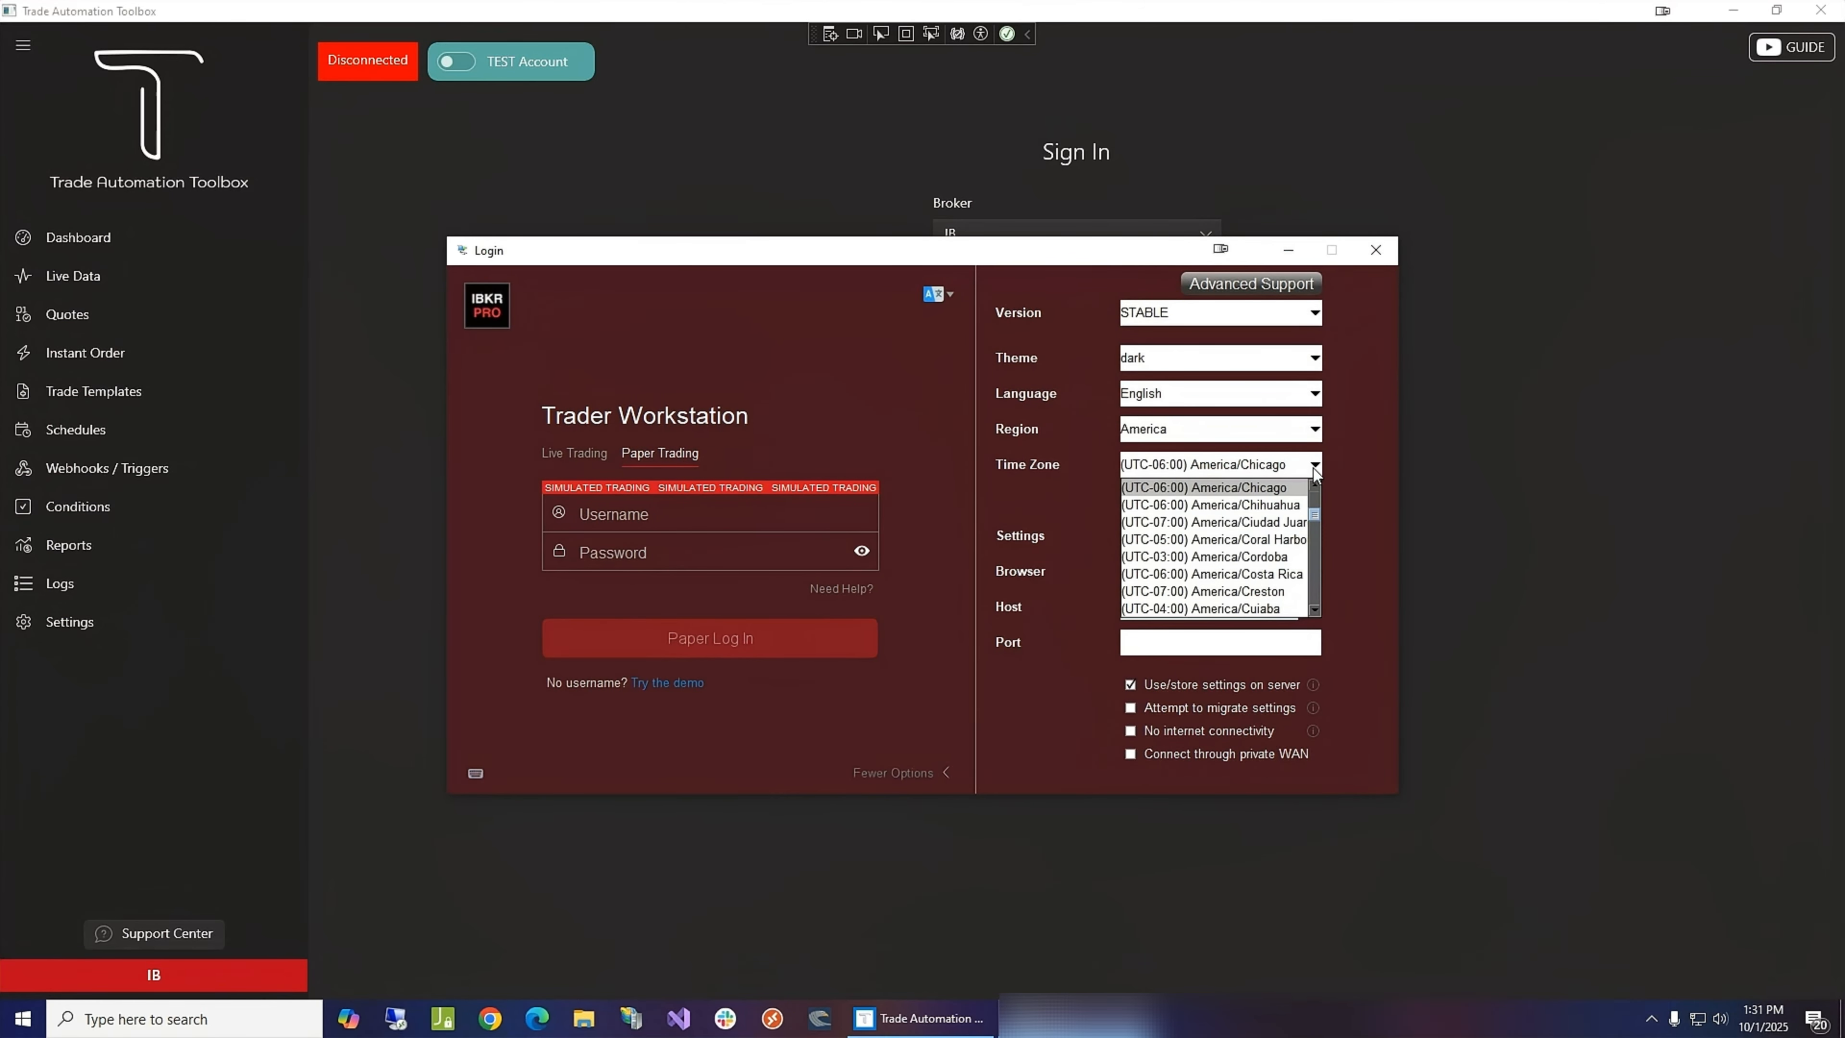
pyautogui.click(1285, 494)
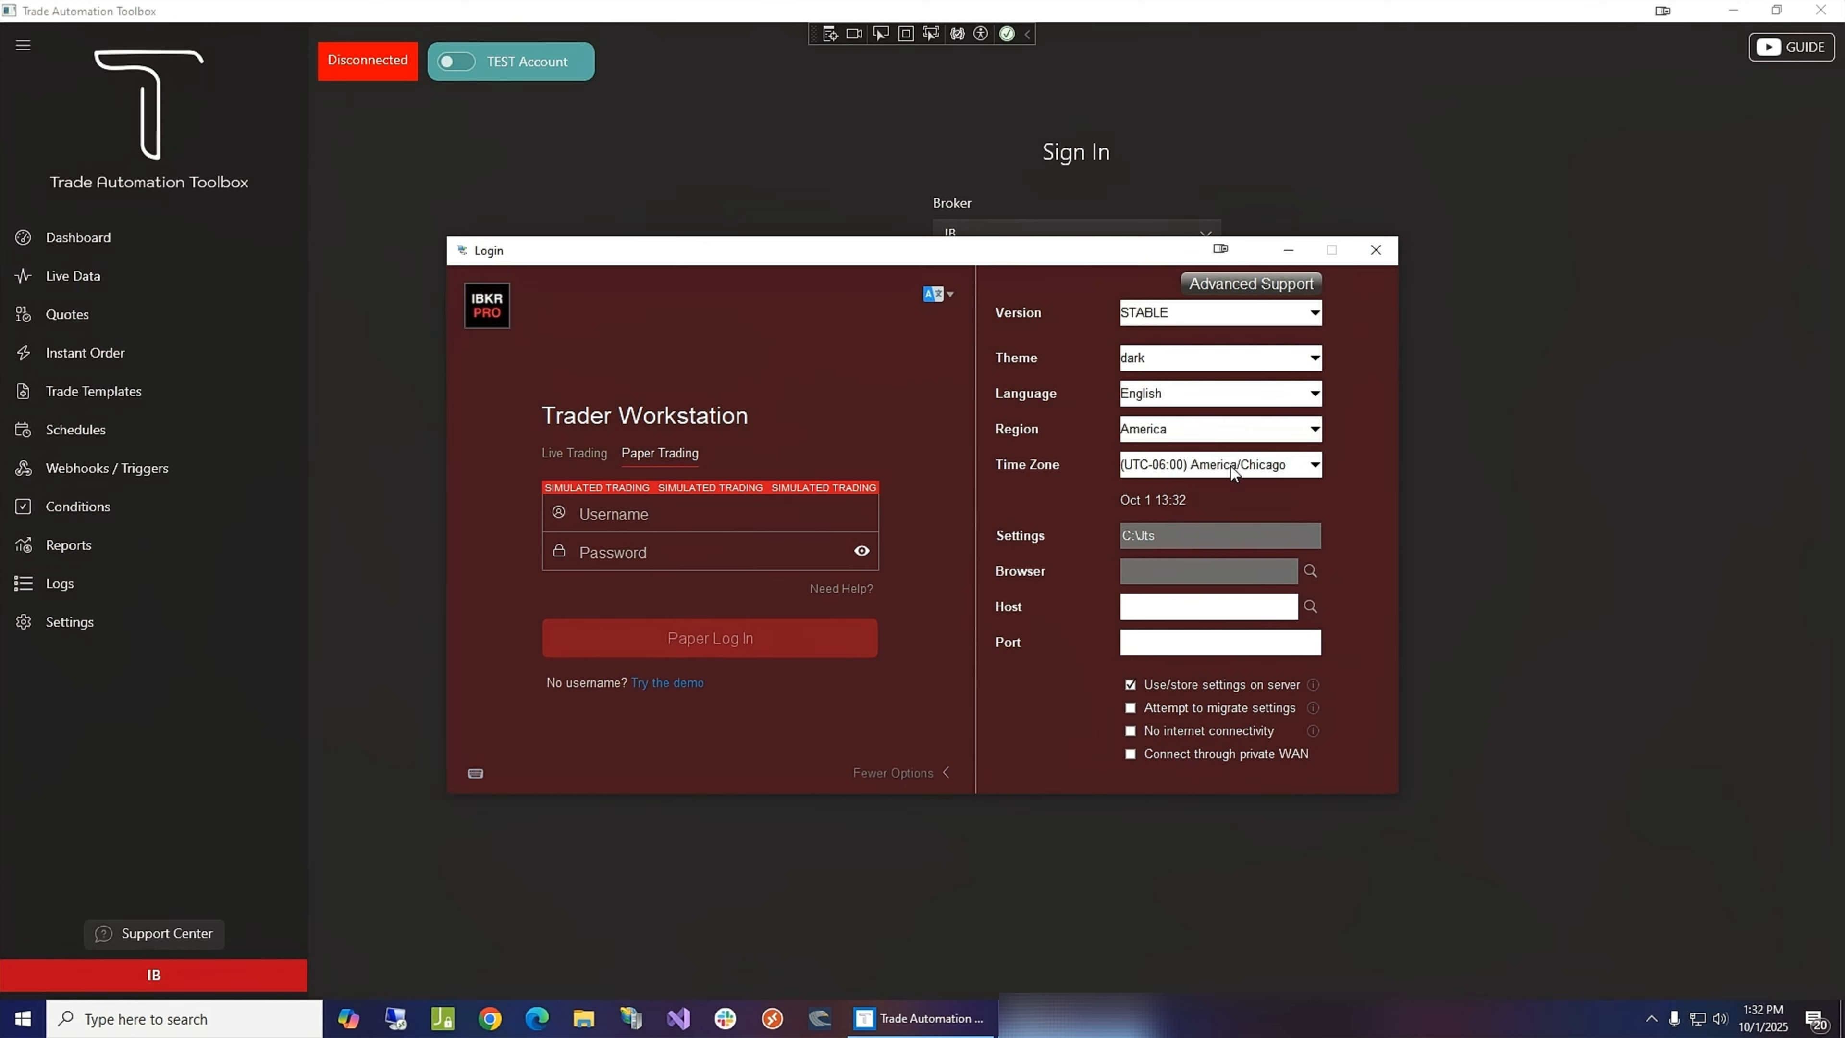
# - Log in to Paper Trading with the account username and password, and accept the simulated-trading warning
pyautogui.click(629, 518)
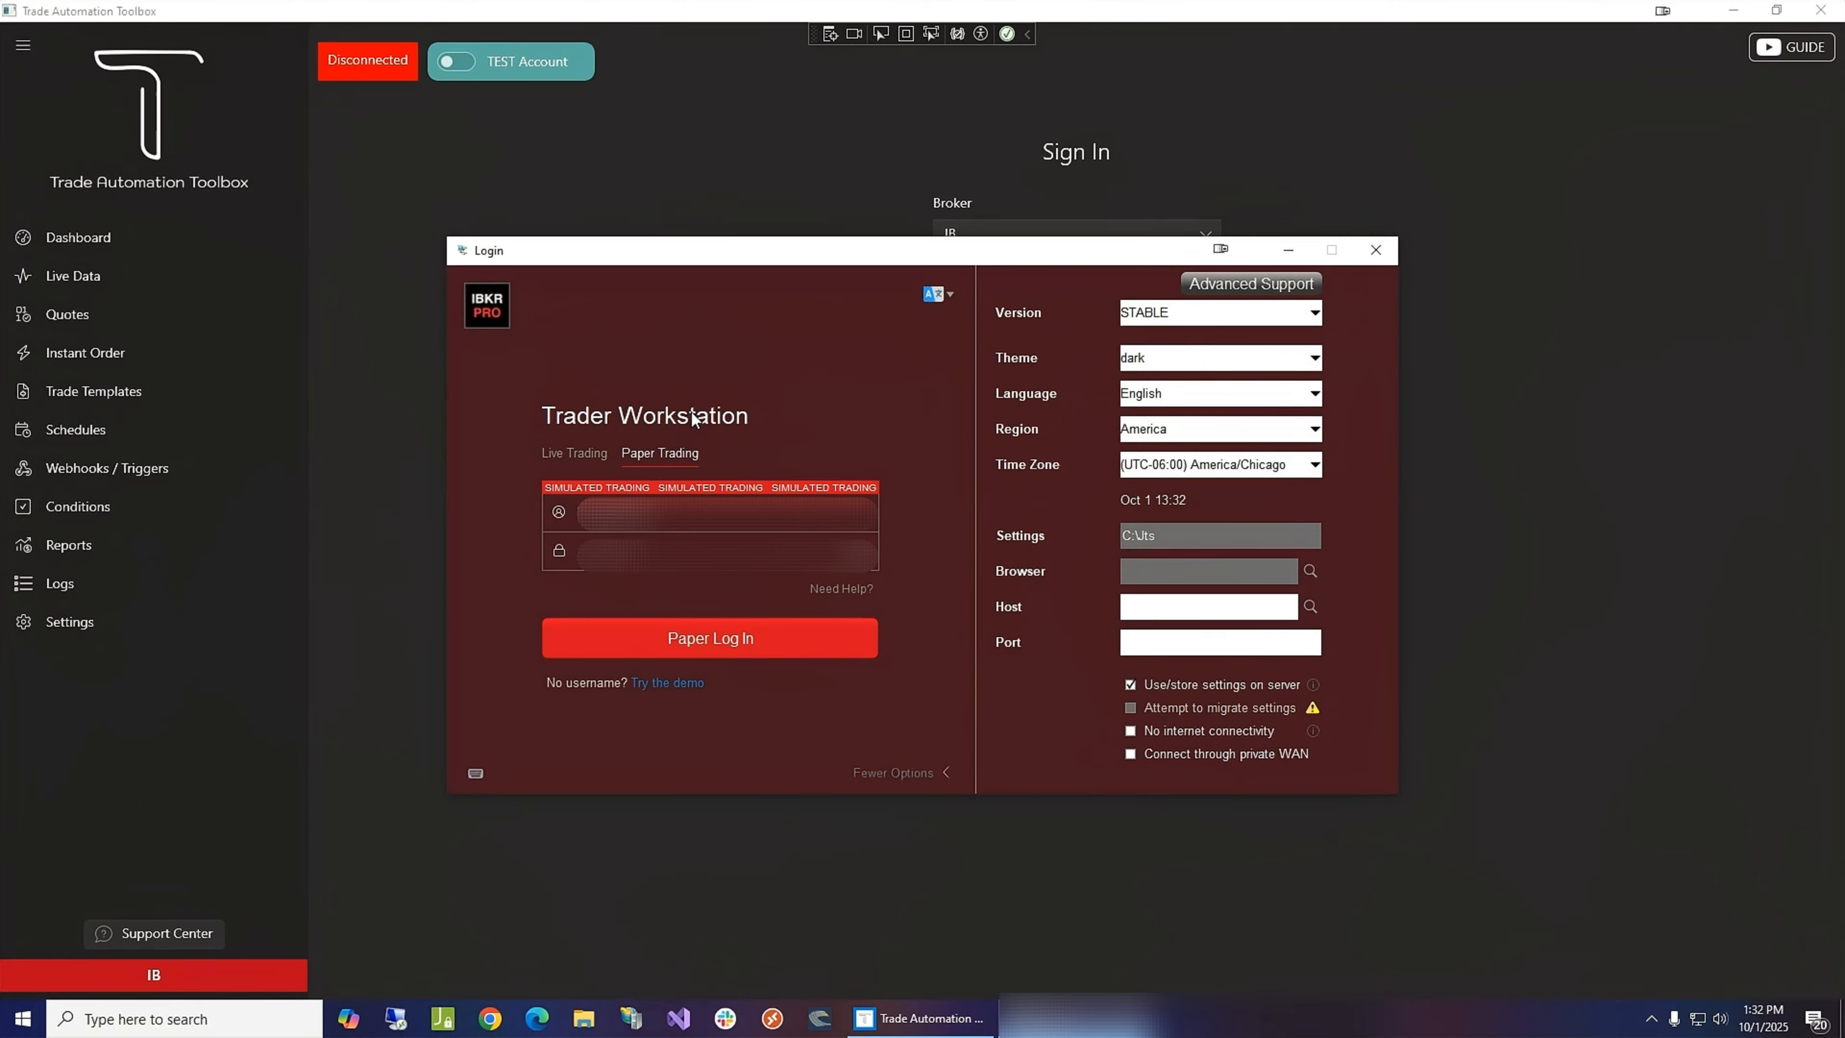
pyautogui.click(703, 643)
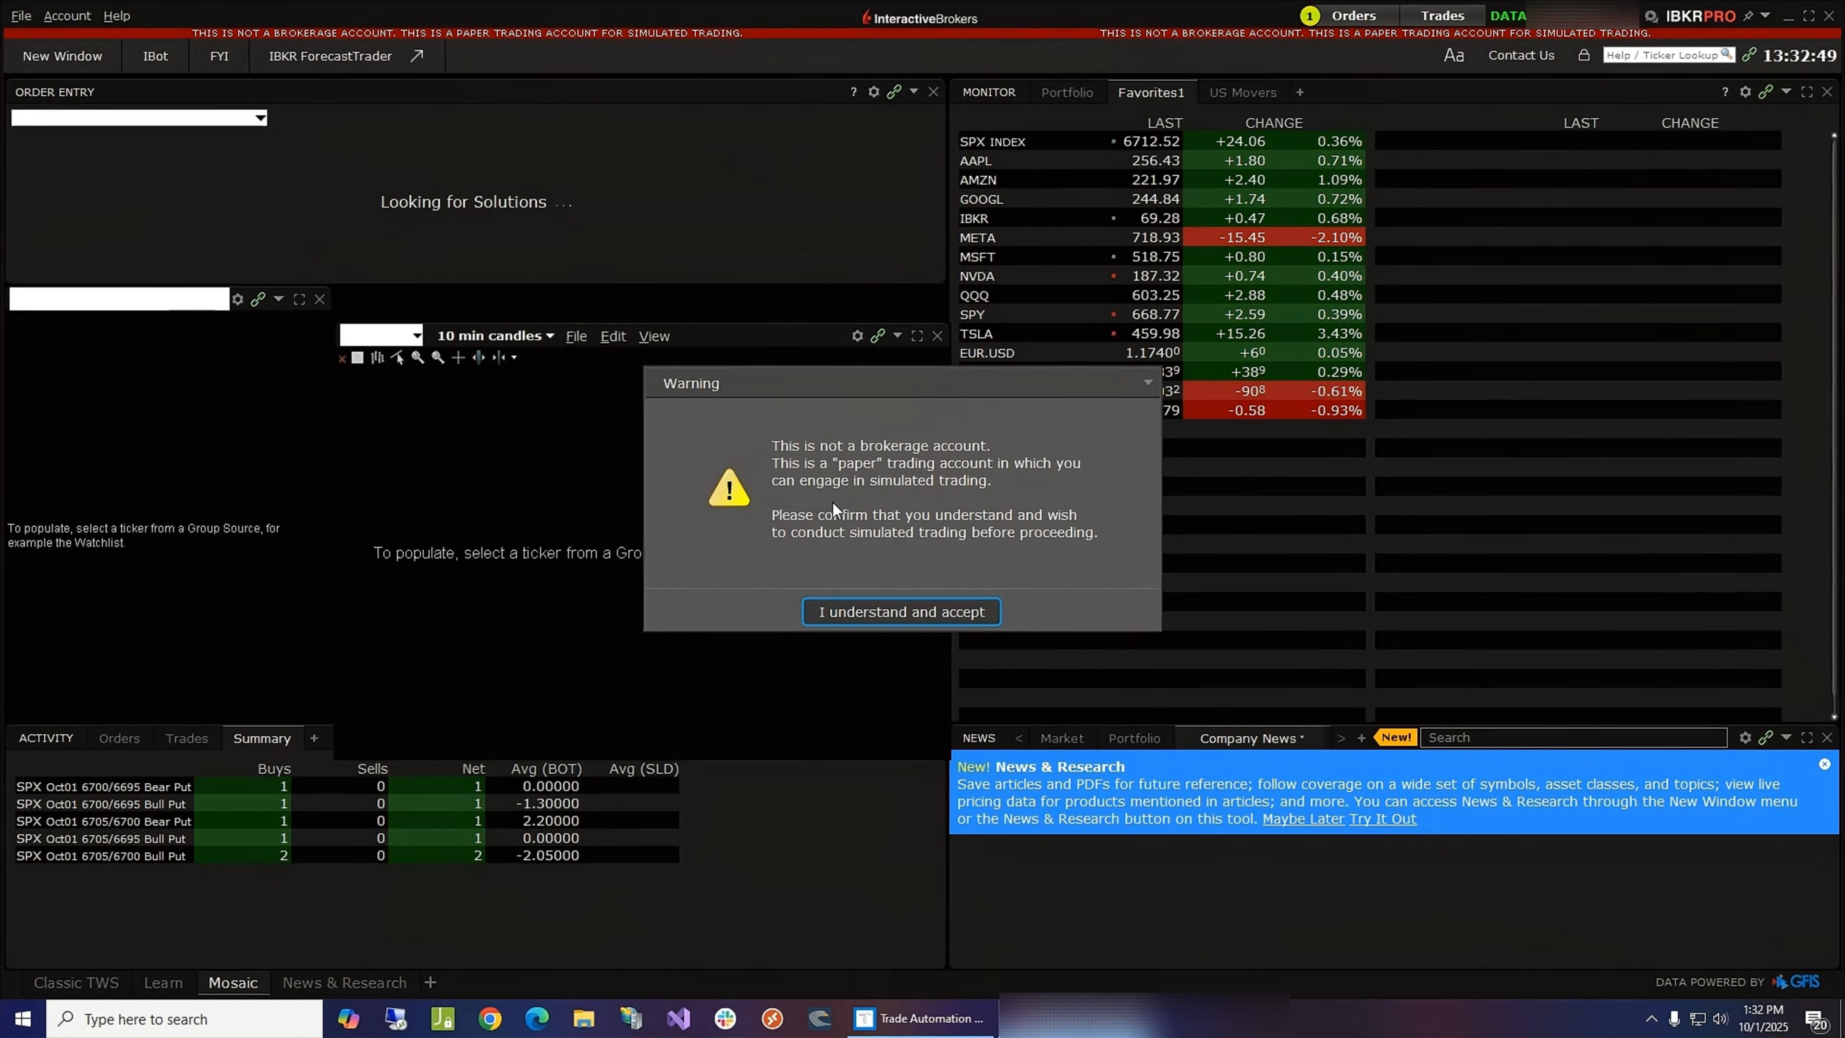
pyautogui.click(920, 609)
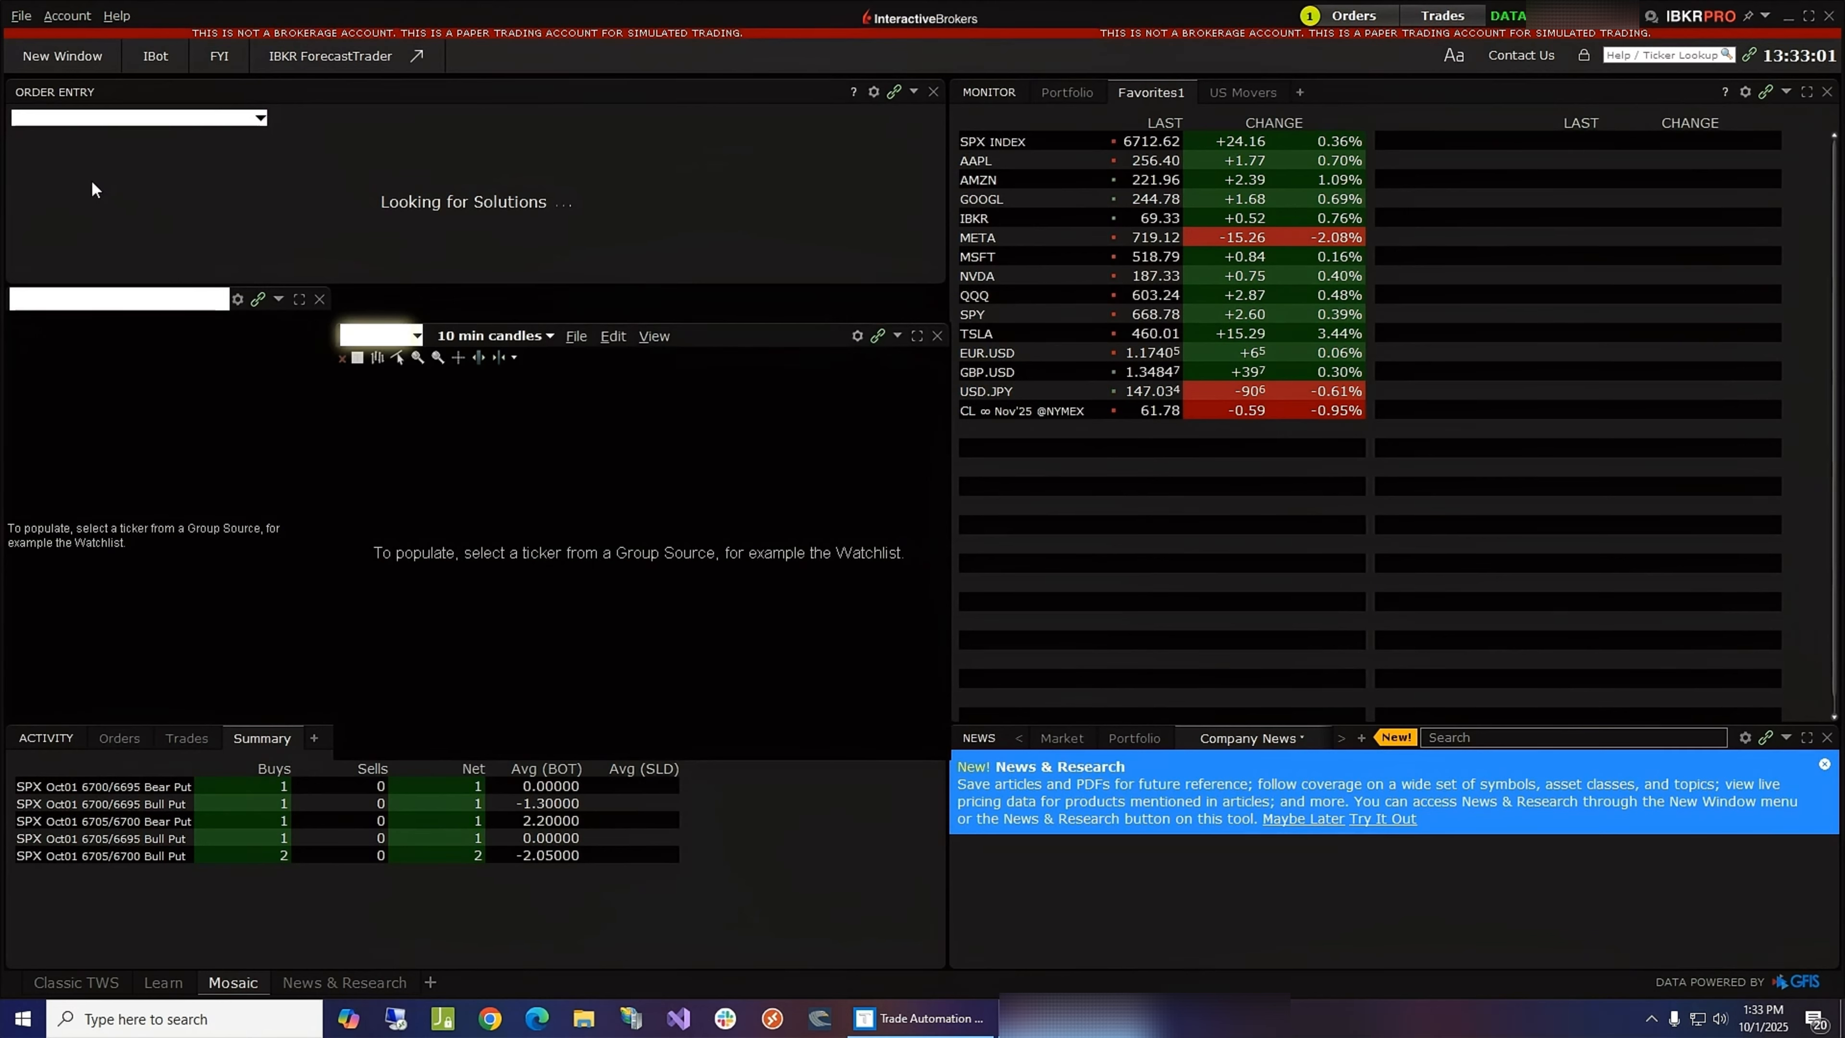
# - Open the API Settings page of the global configuration and keep Enable ActiveX and Socket Clients checked
pyautogui.click(21, 16)
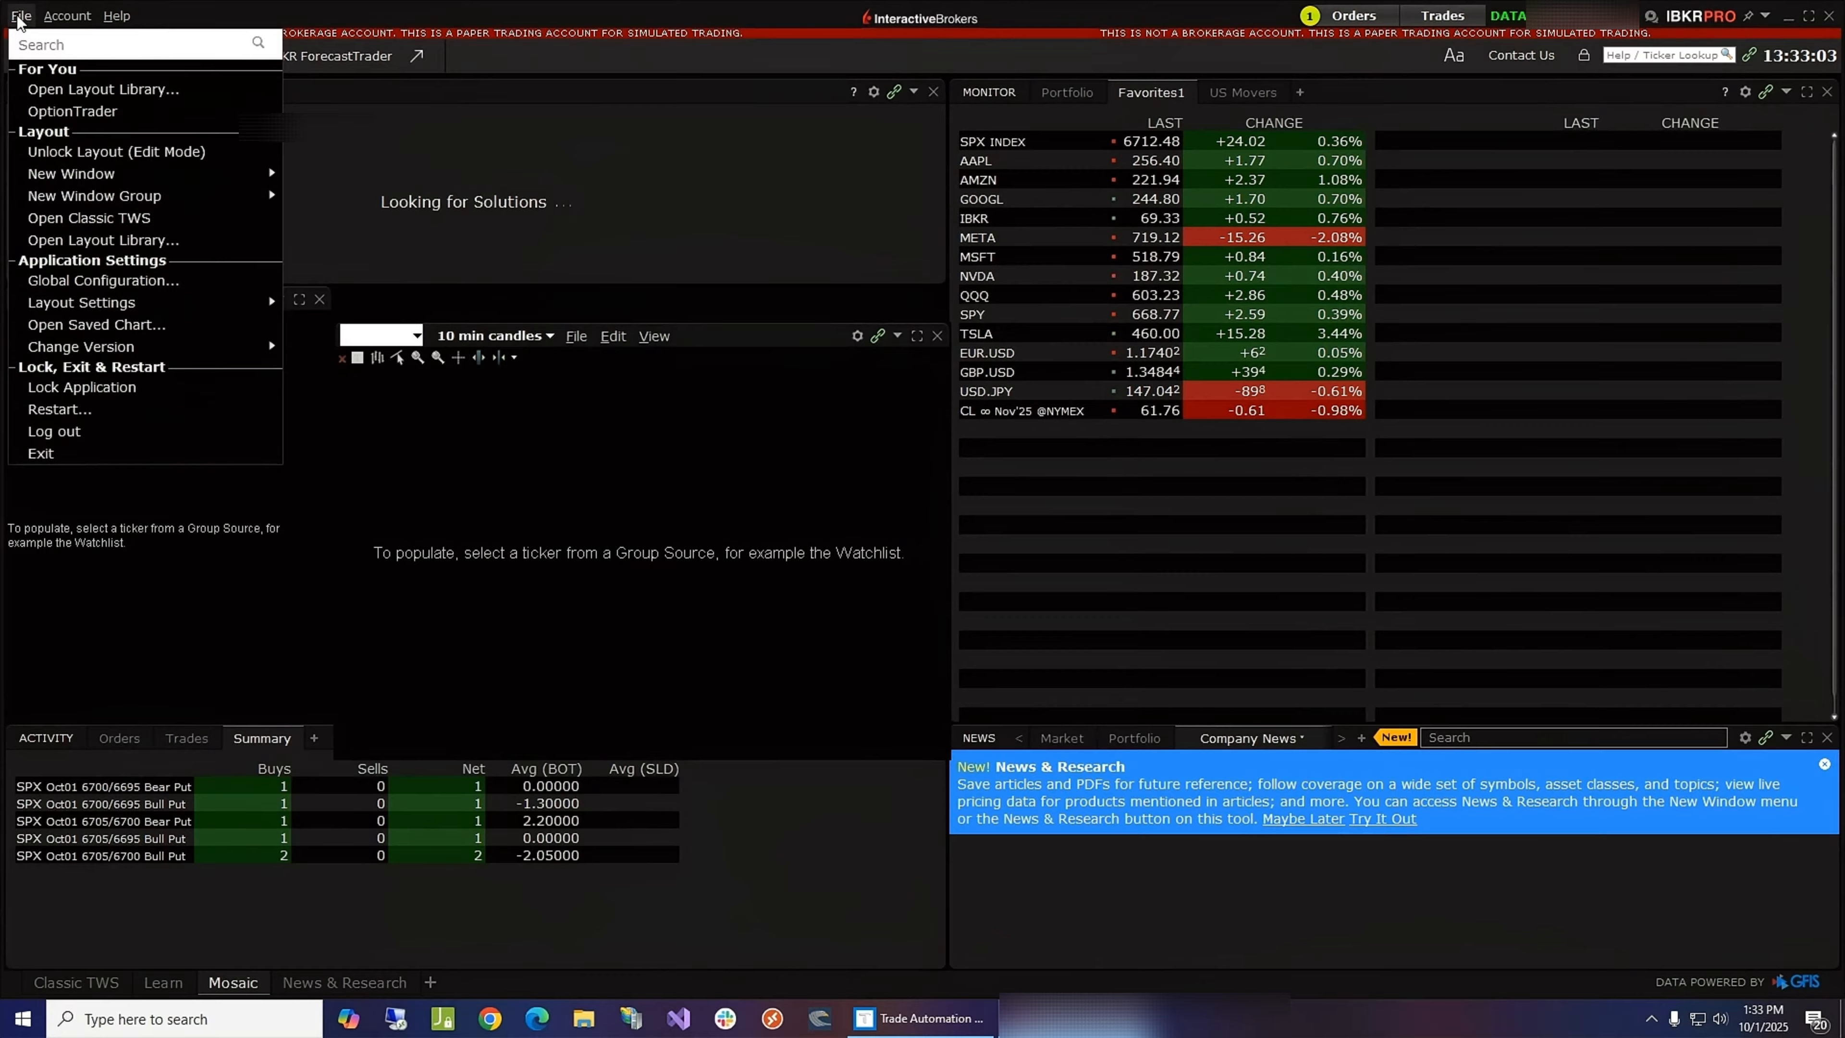
pyautogui.click(122, 282)
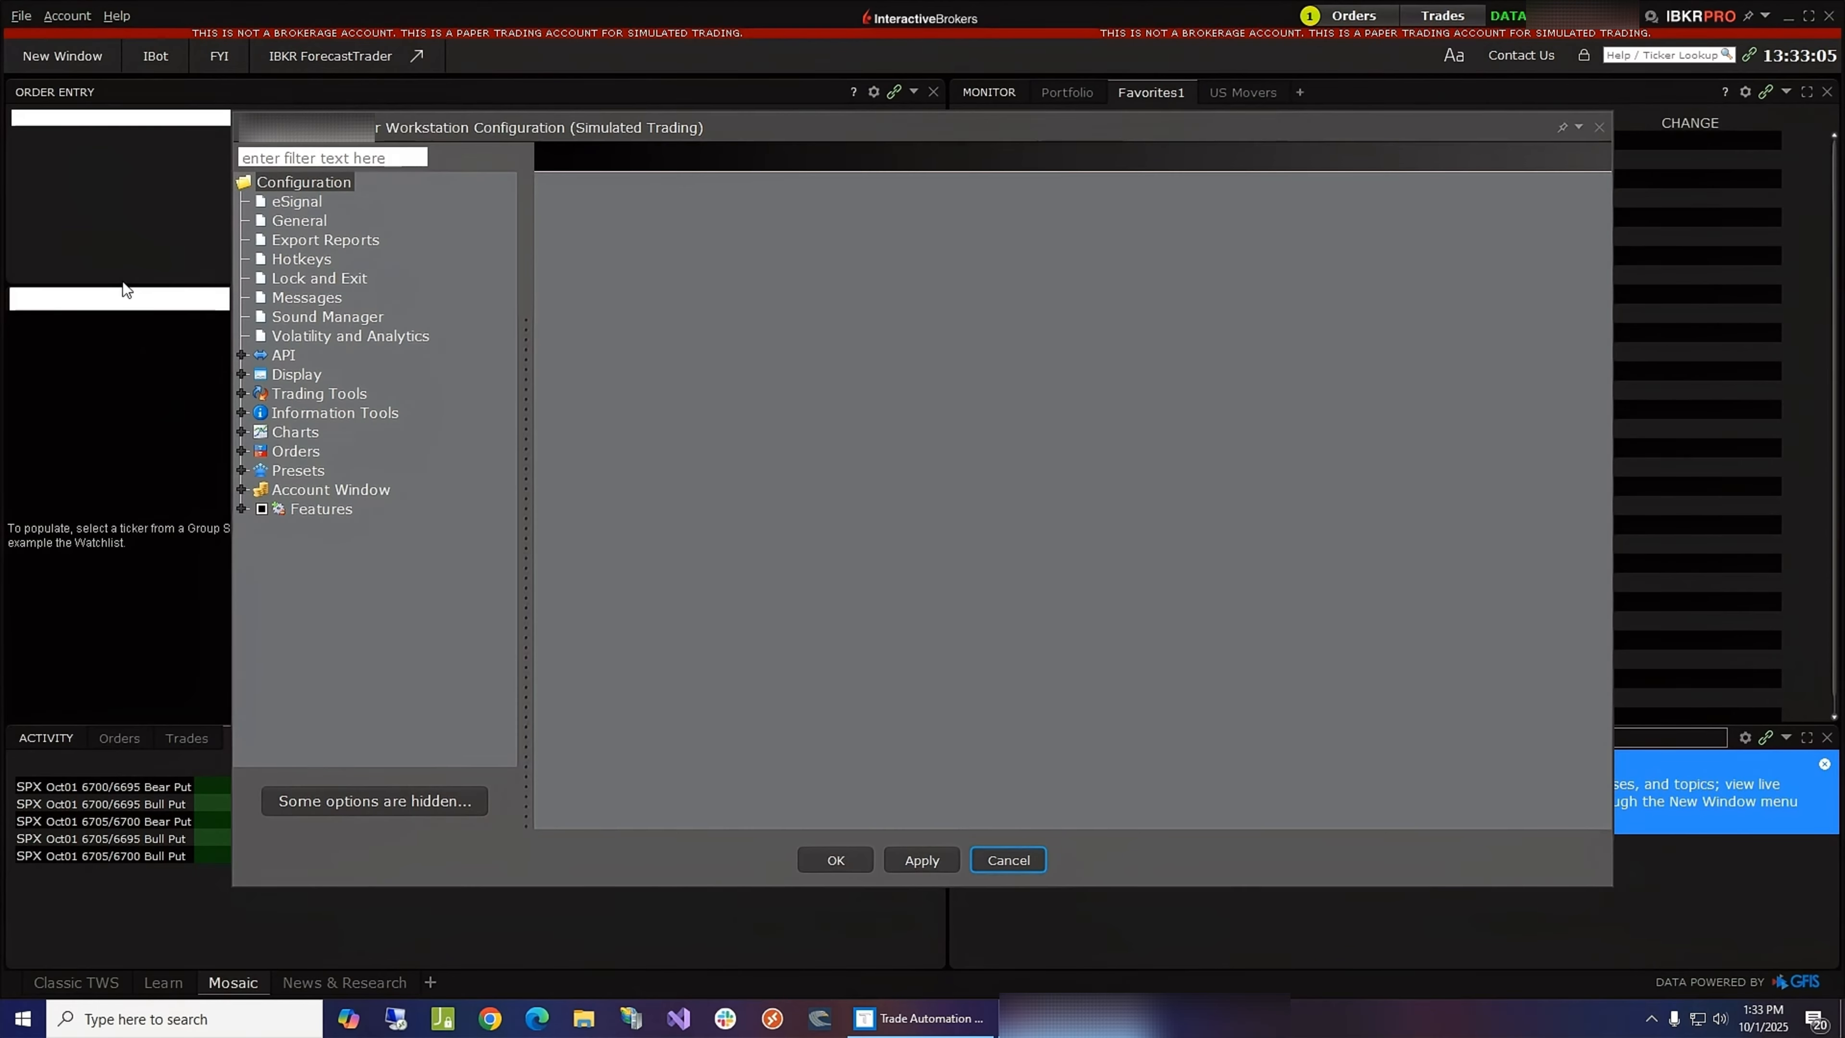
pyautogui.click(284, 356)
pyautogui.click(283, 357)
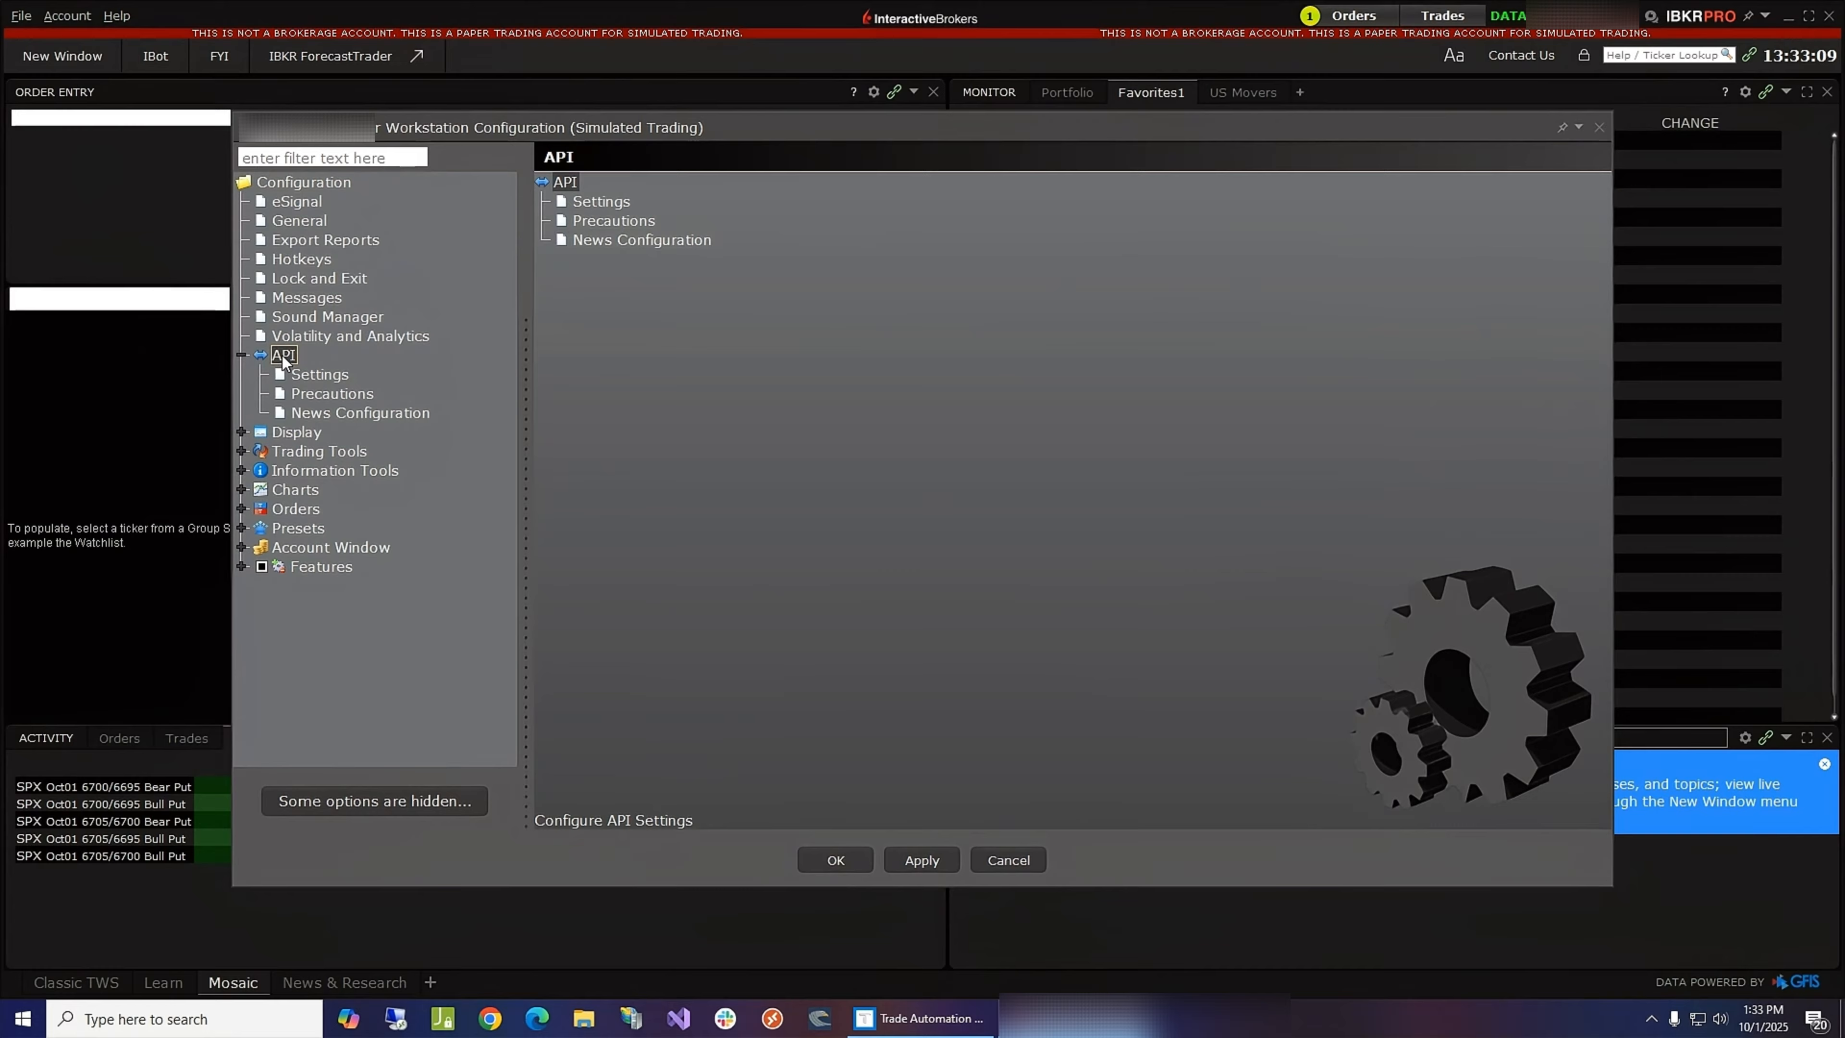
pyautogui.click(310, 375)
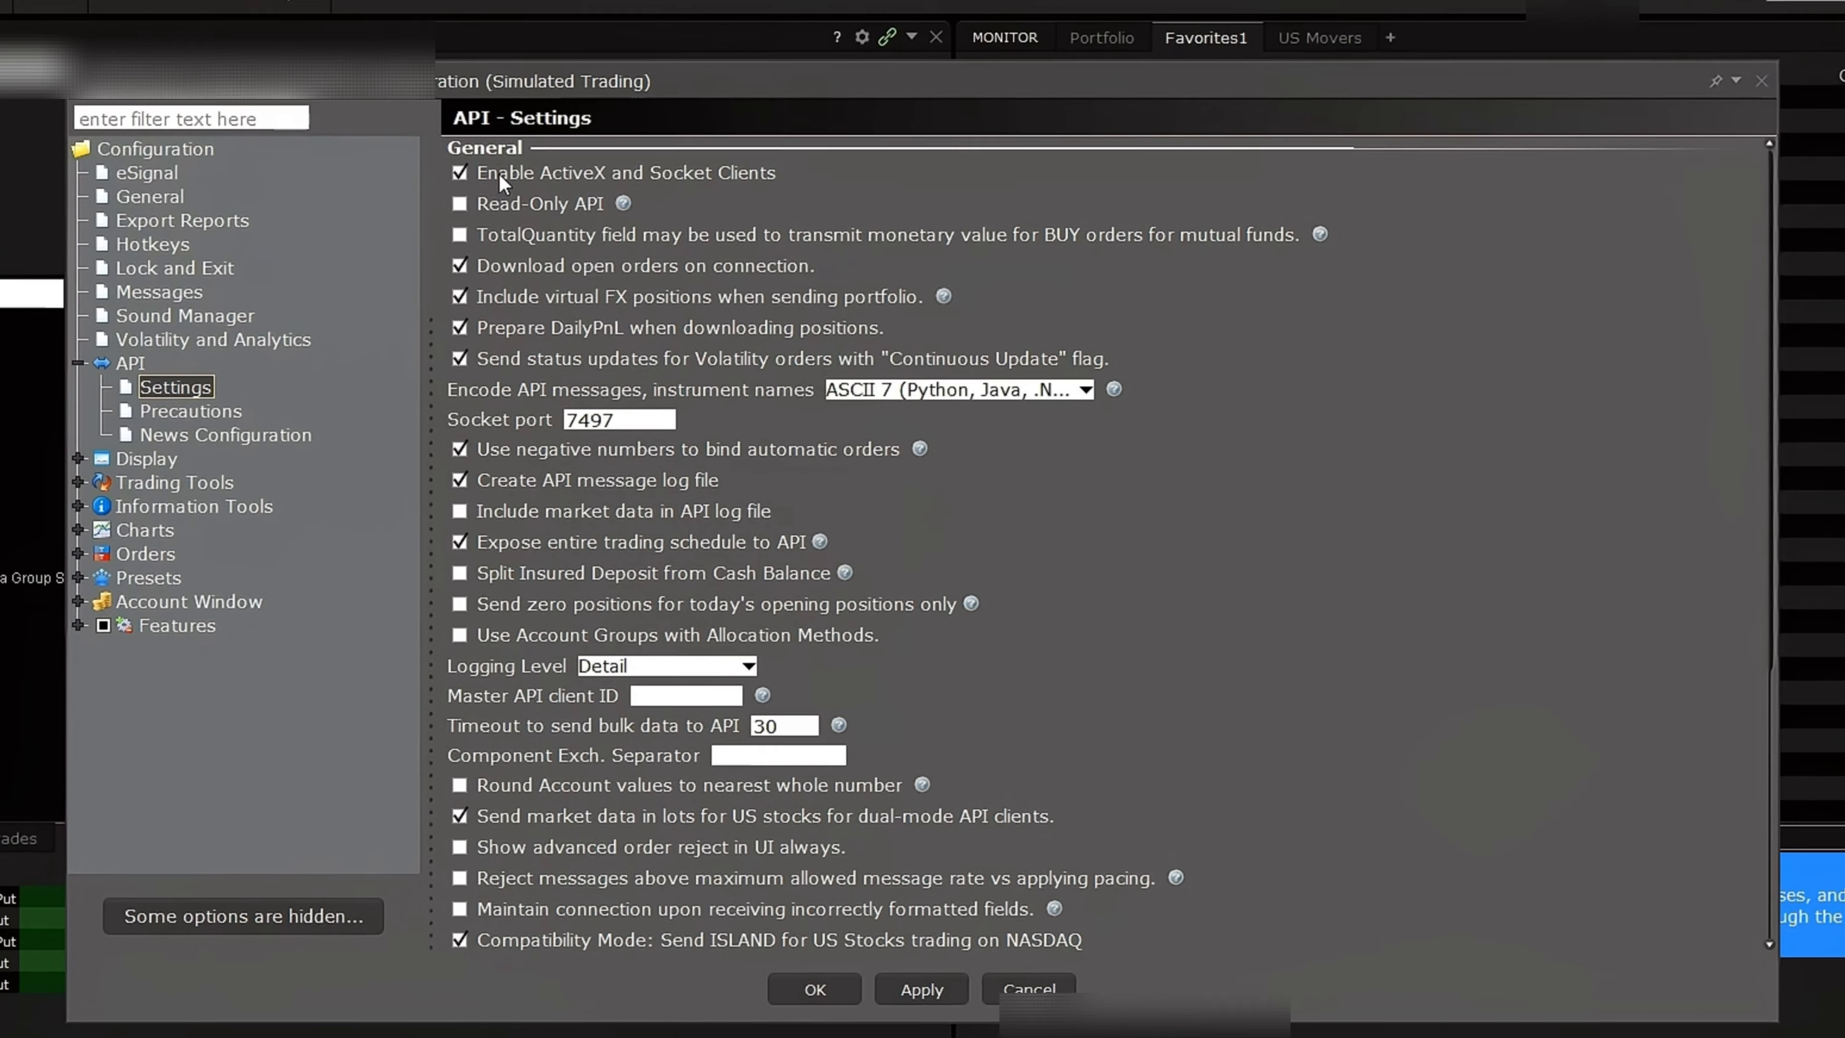
pyautogui.click(500, 175)
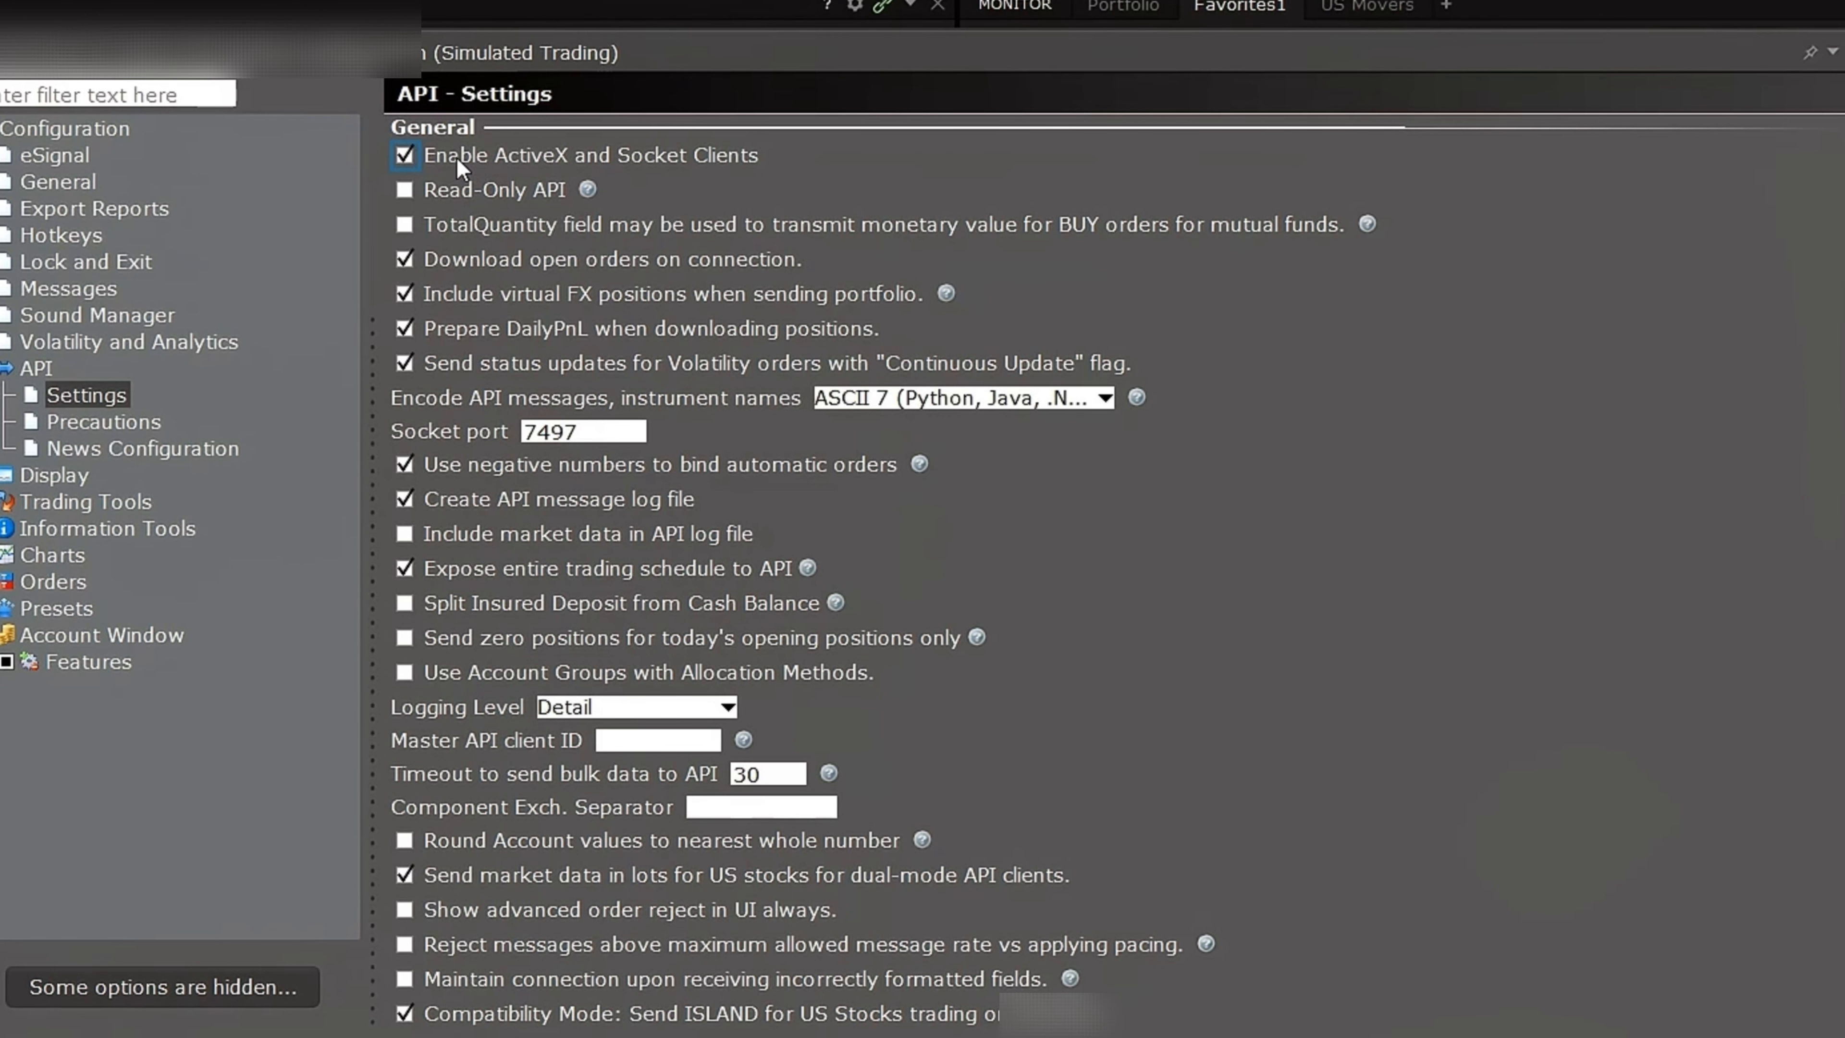
pyautogui.click(405, 157)
# - Set instrument-specific attributes for dual-mode API clients to operator timezone and save the configuration
pyautogui.doubleClick(550, 432)
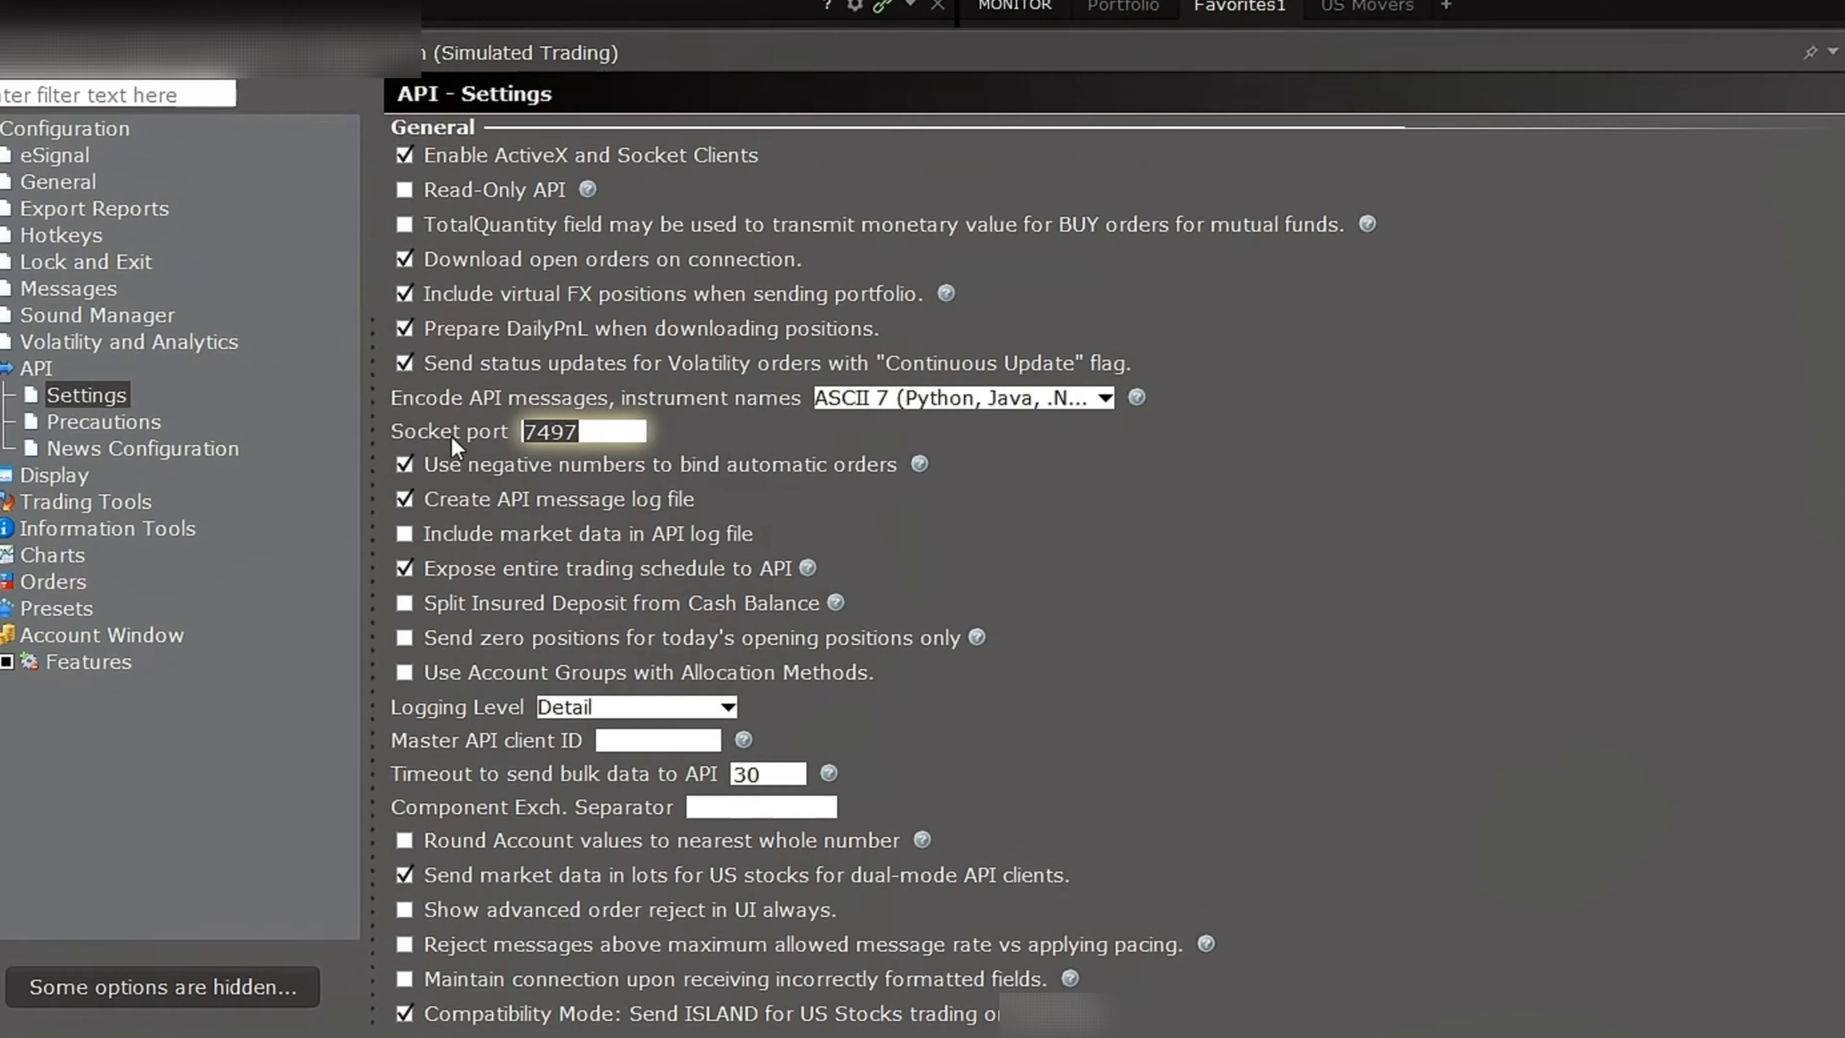
pyautogui.click(600, 429)
pyautogui.scroll(-3, 934, 564)
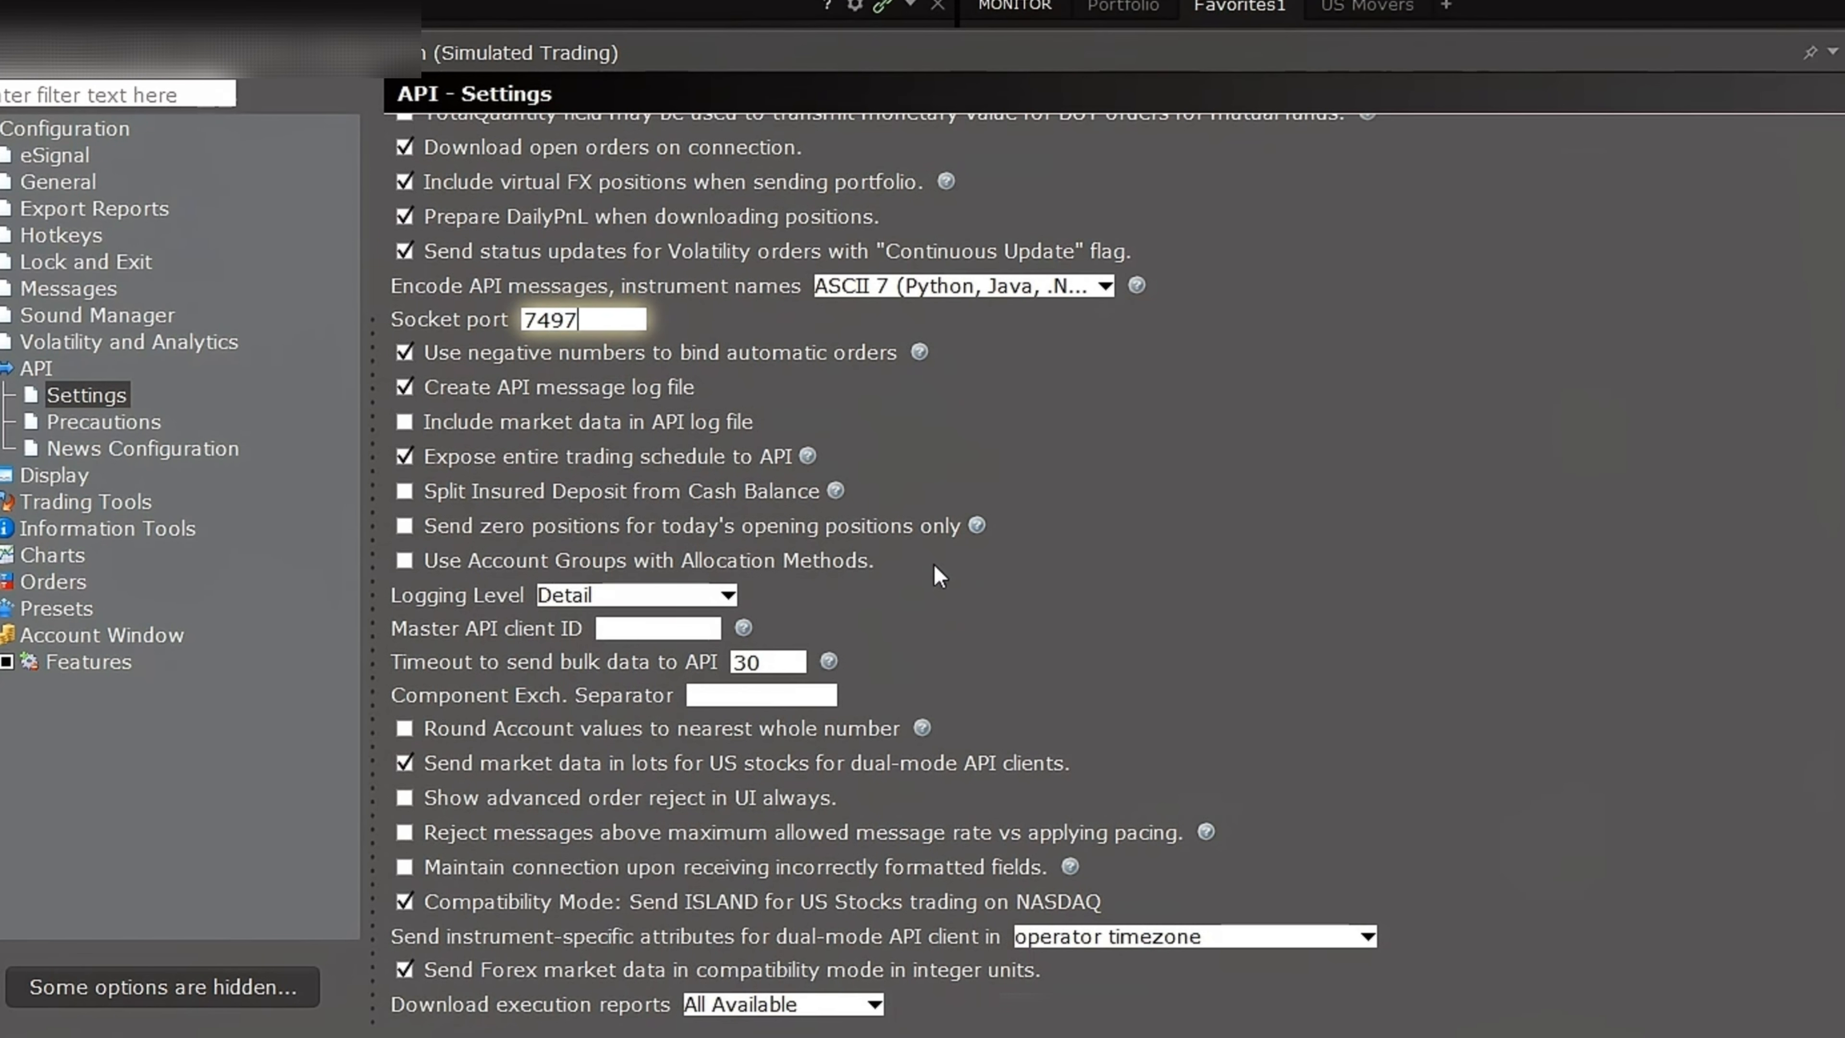
pyautogui.scroll(-2, 1328, 763)
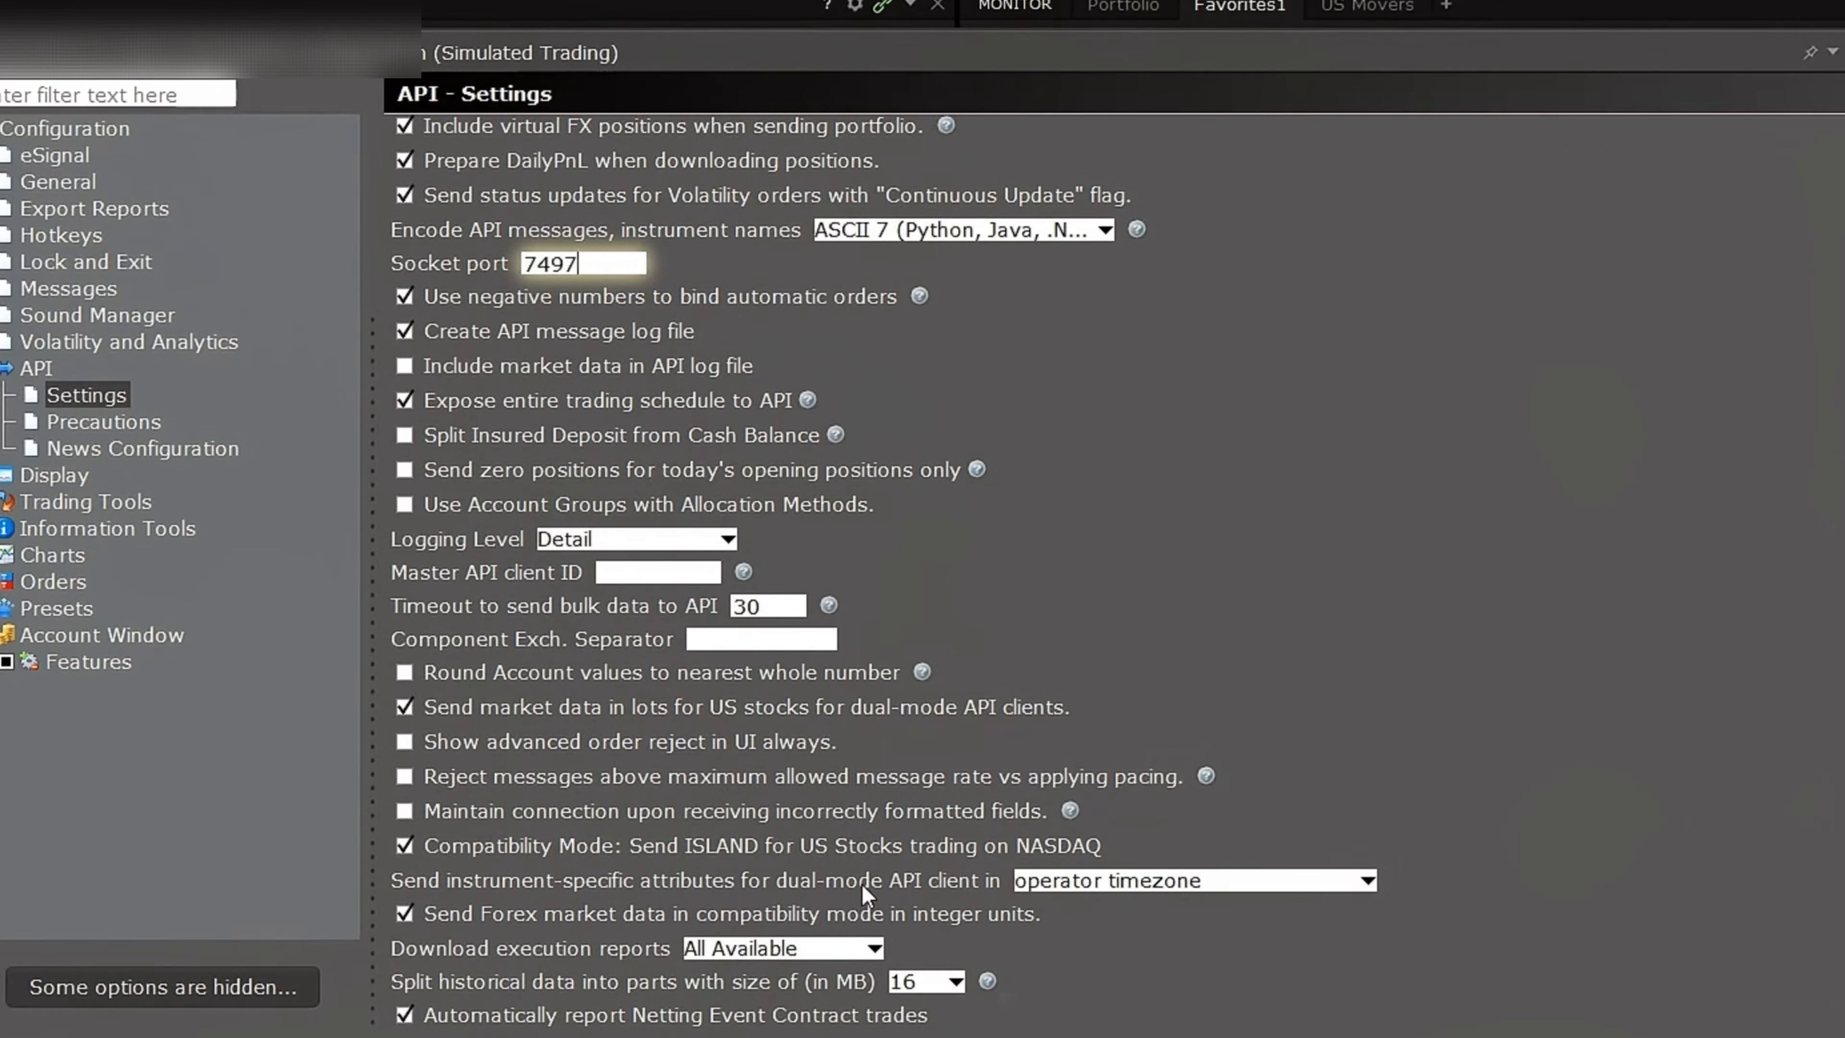
pyautogui.click(1117, 884)
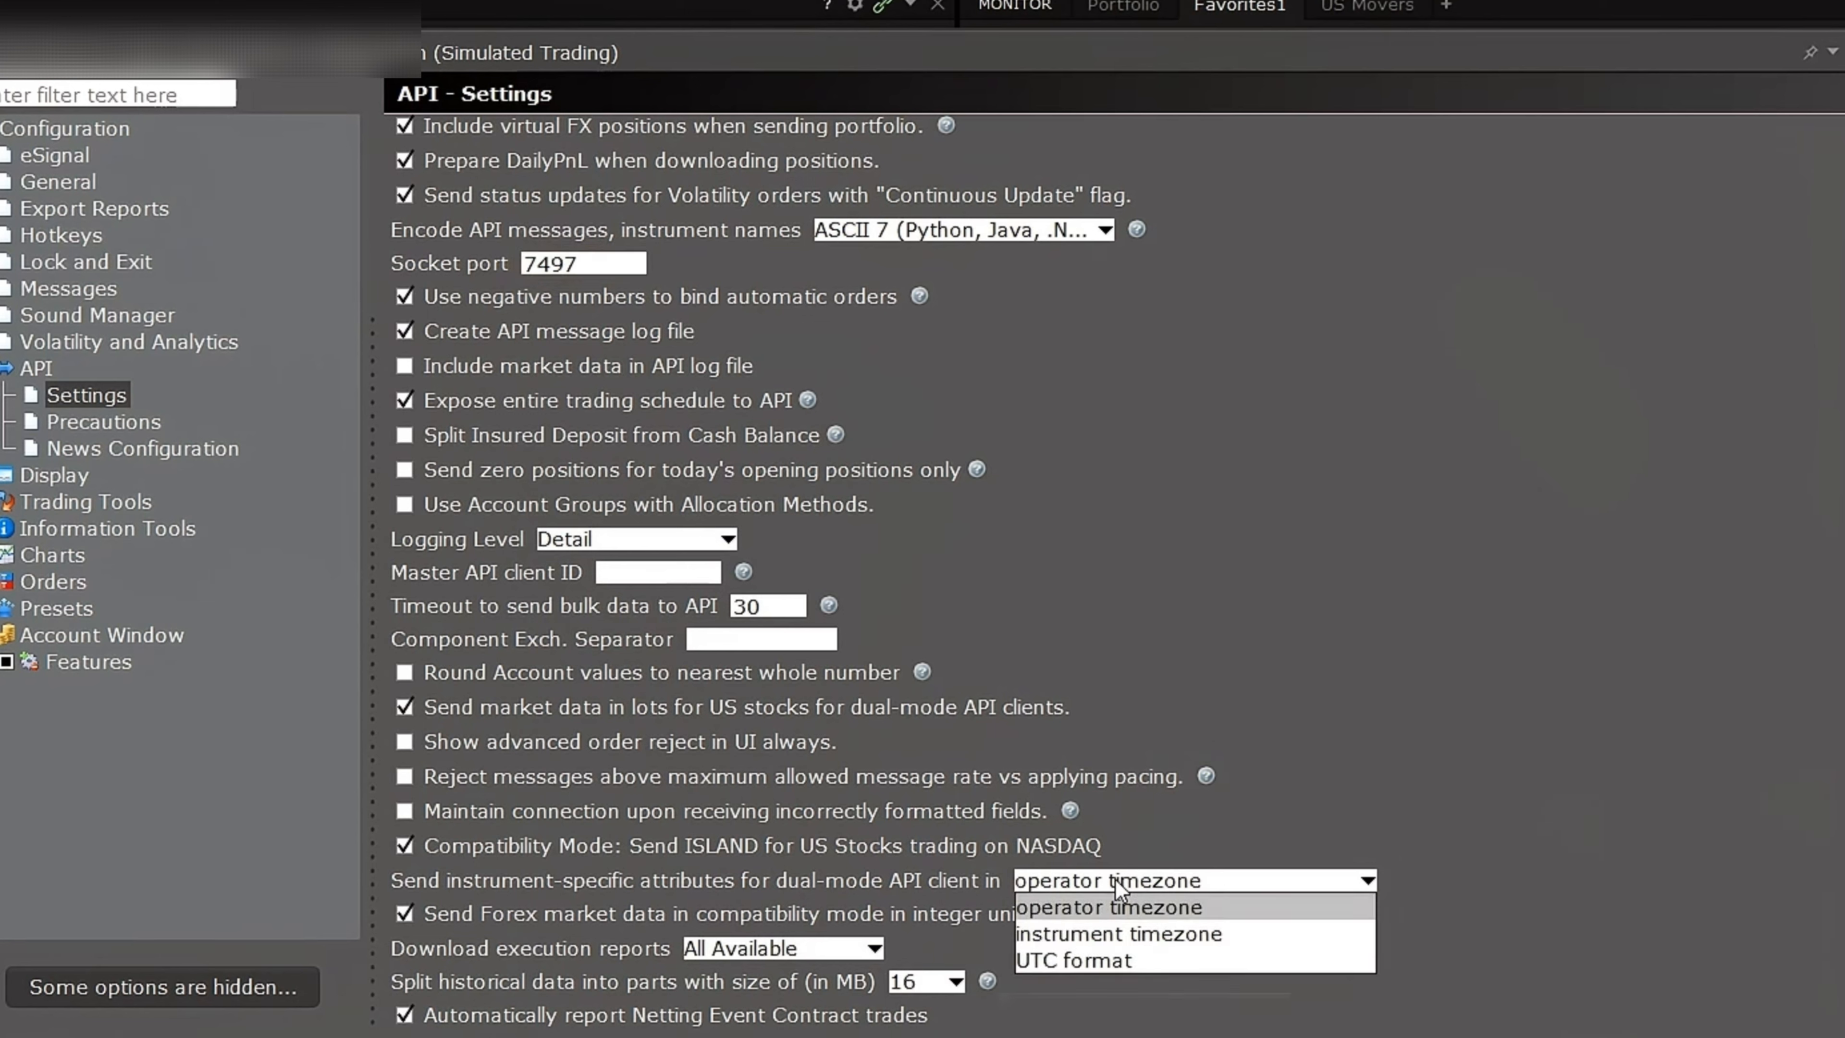
pyautogui.click(1185, 907)
pyautogui.click(1202, 883)
pyautogui.click(1183, 910)
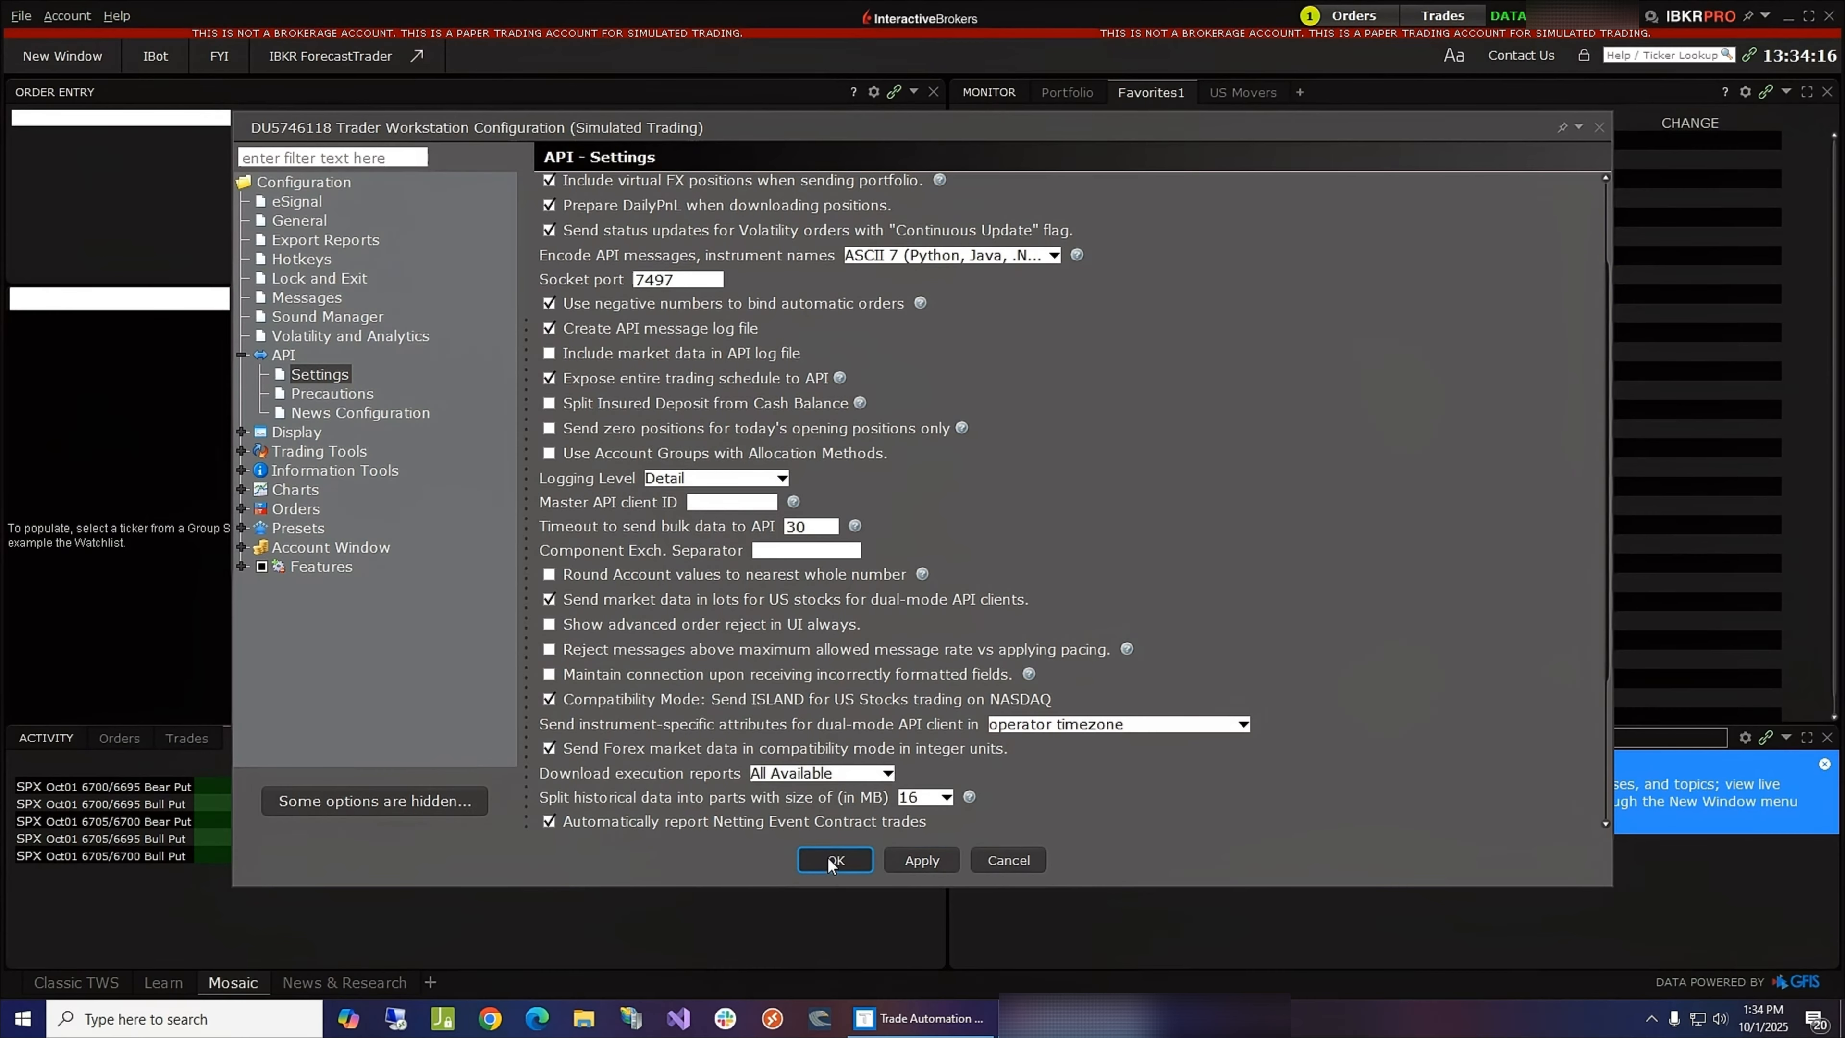
pyautogui.click(828, 857)
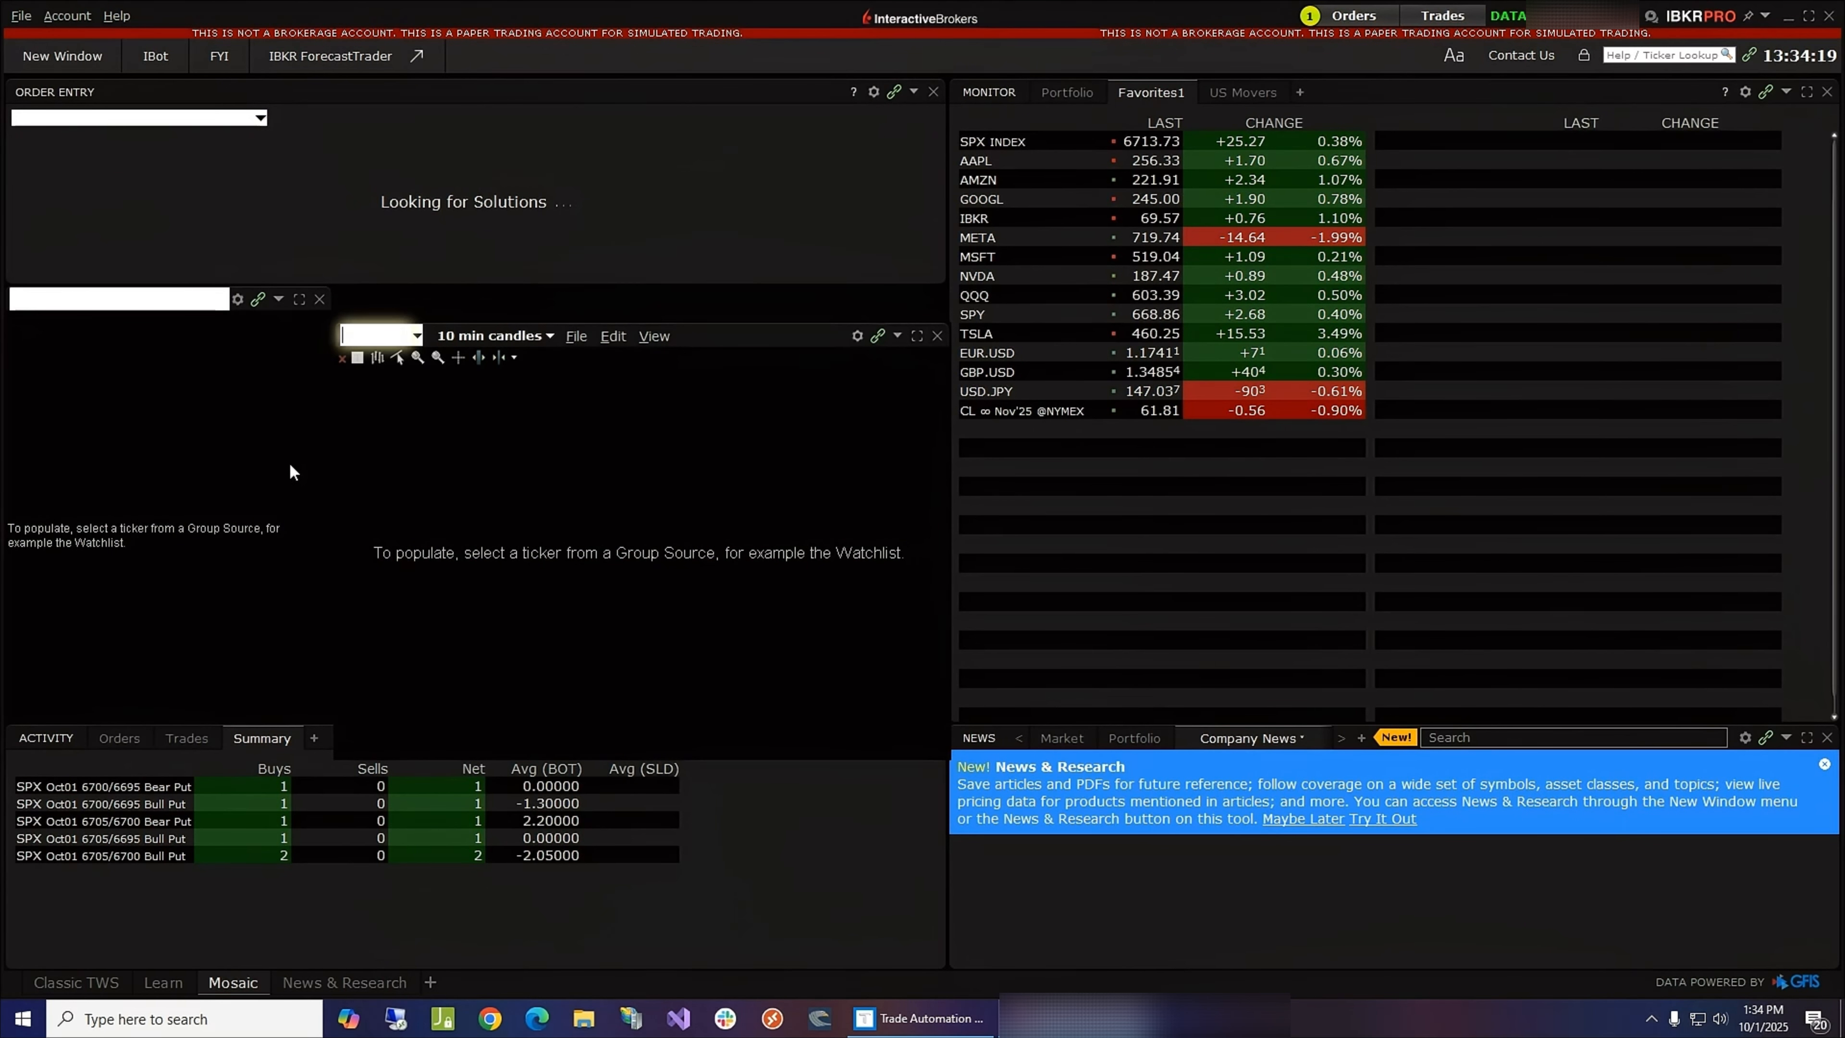
# - Switch to the Classic TWS layout and review the API settings in the global configuration without saving
pyautogui.click(82, 985)
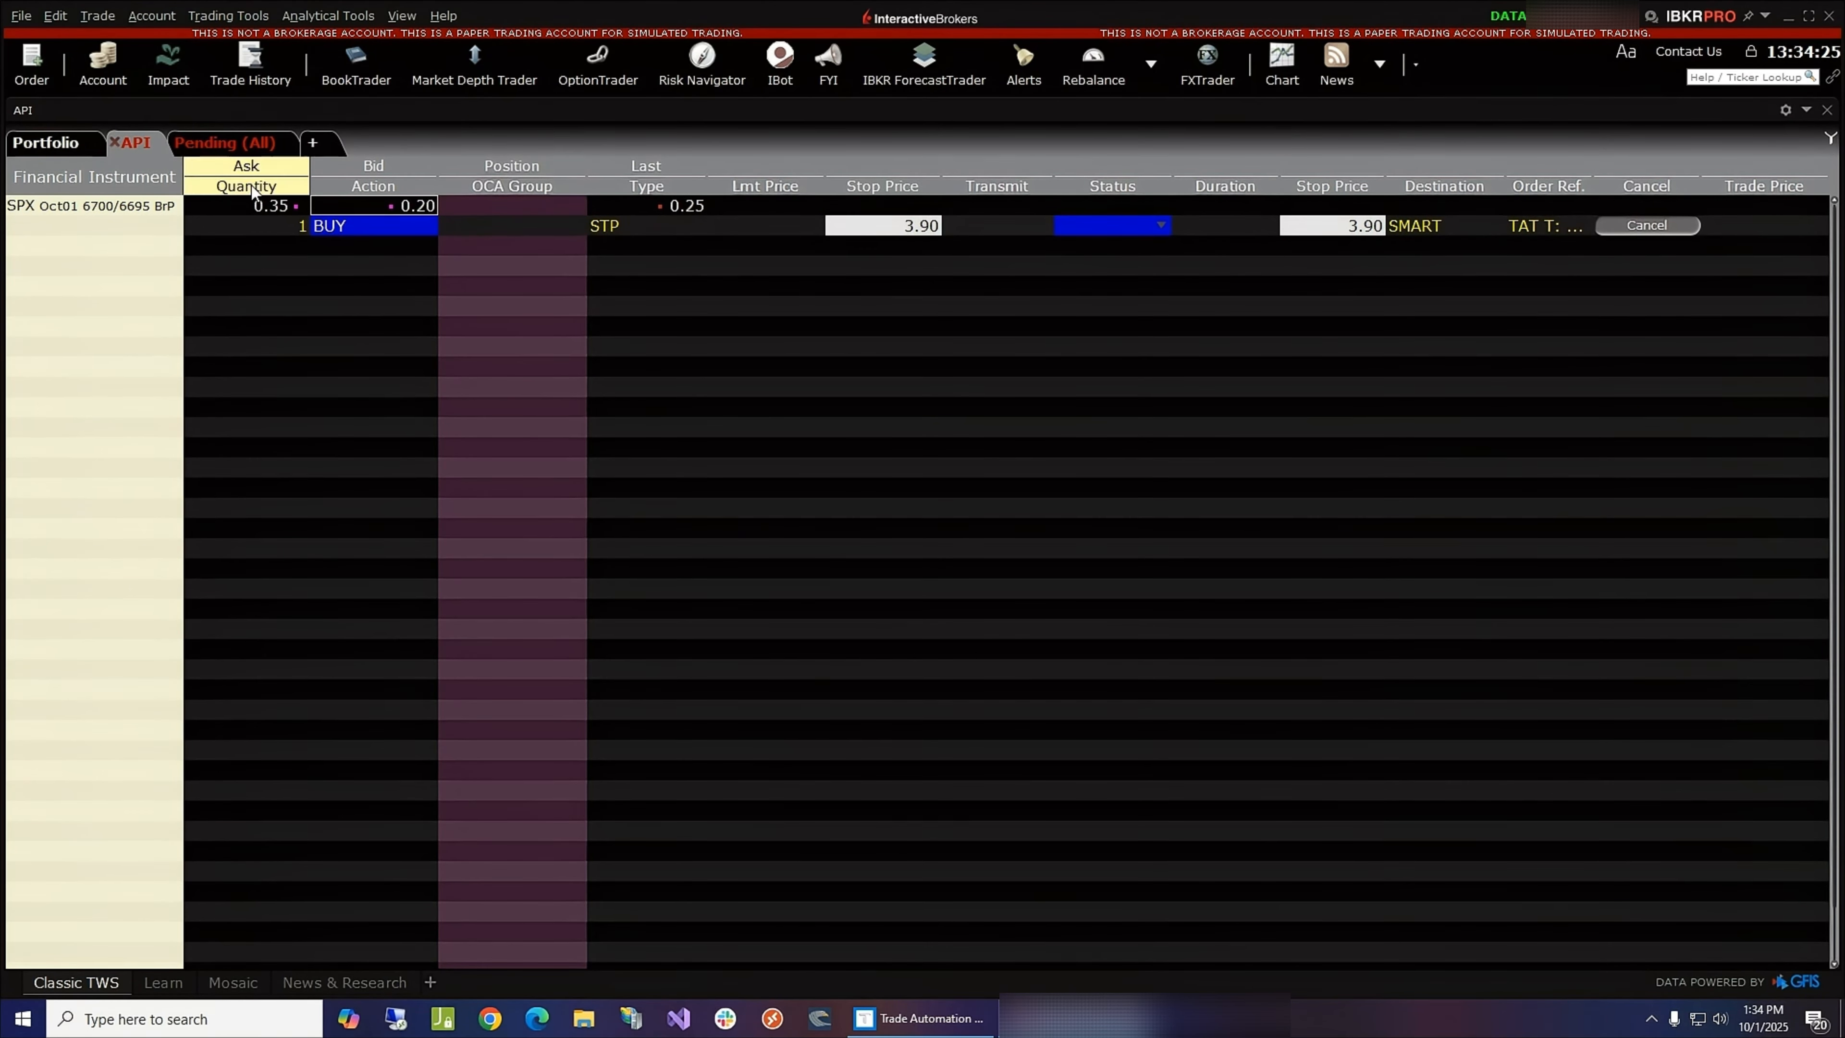
pyautogui.click(58, 17)
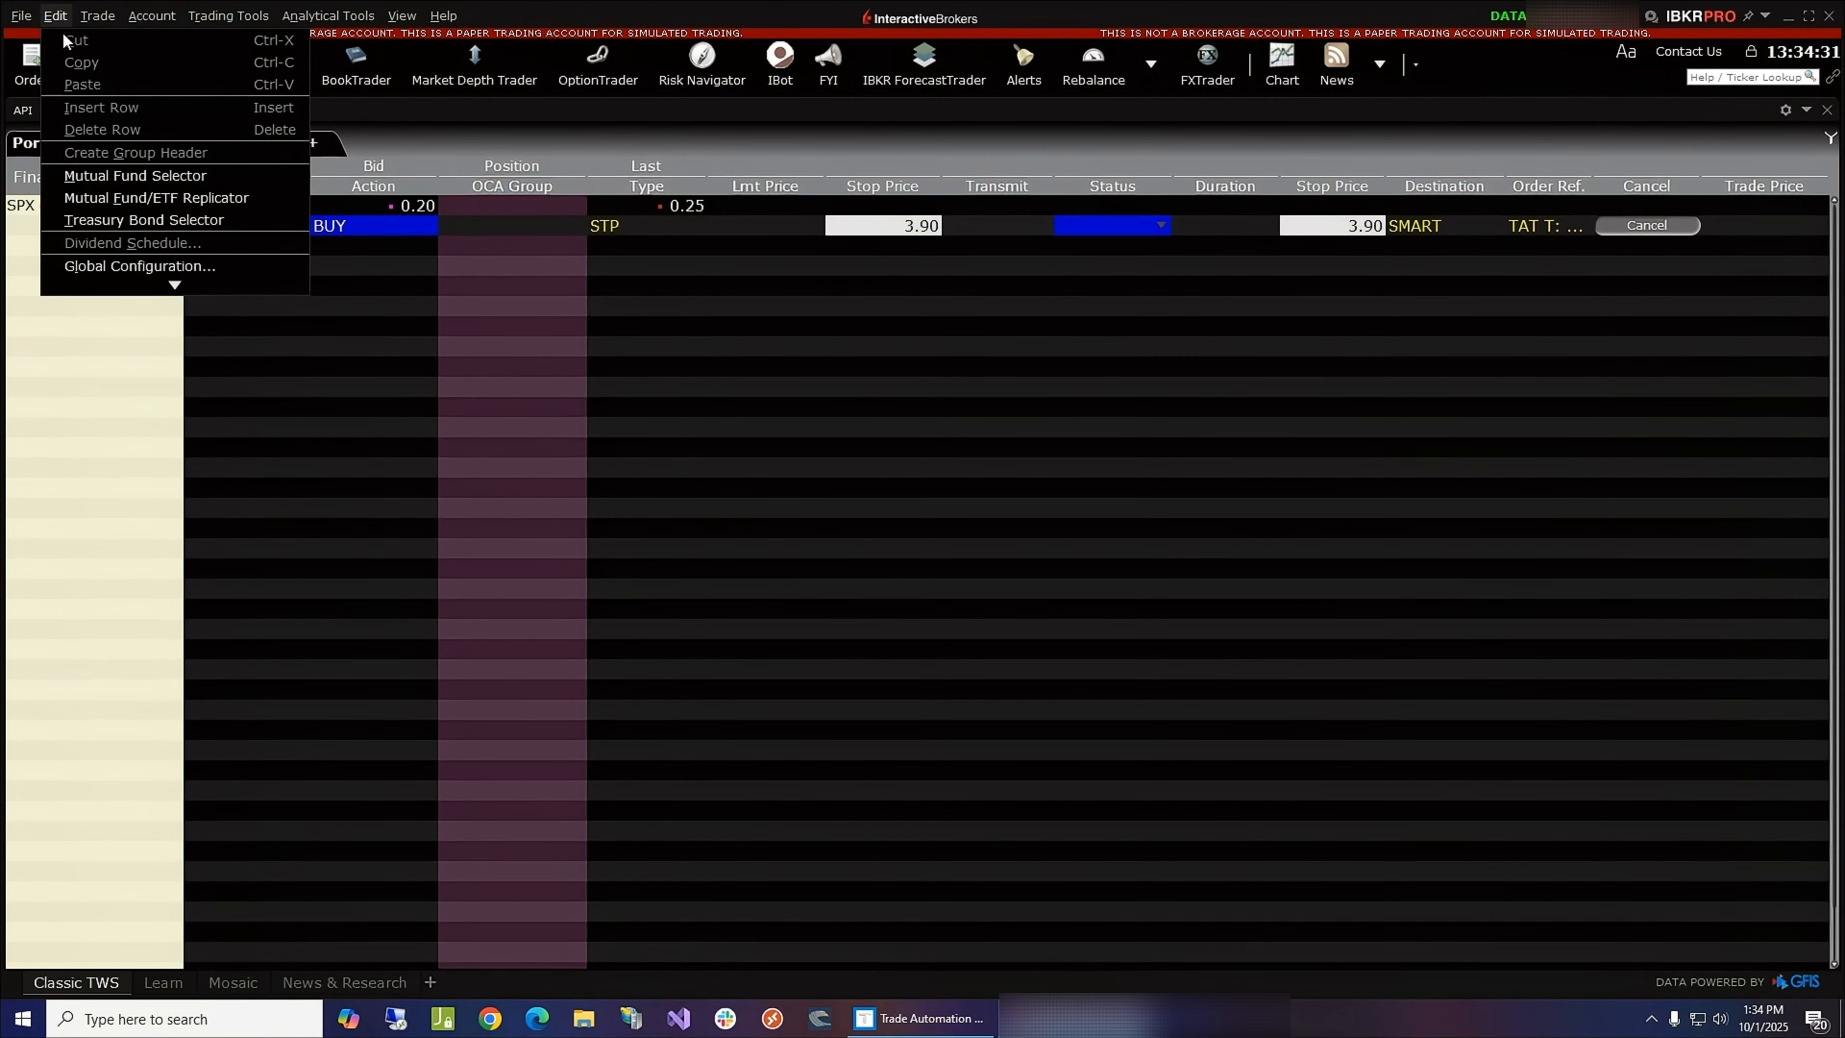
pyautogui.click(131, 265)
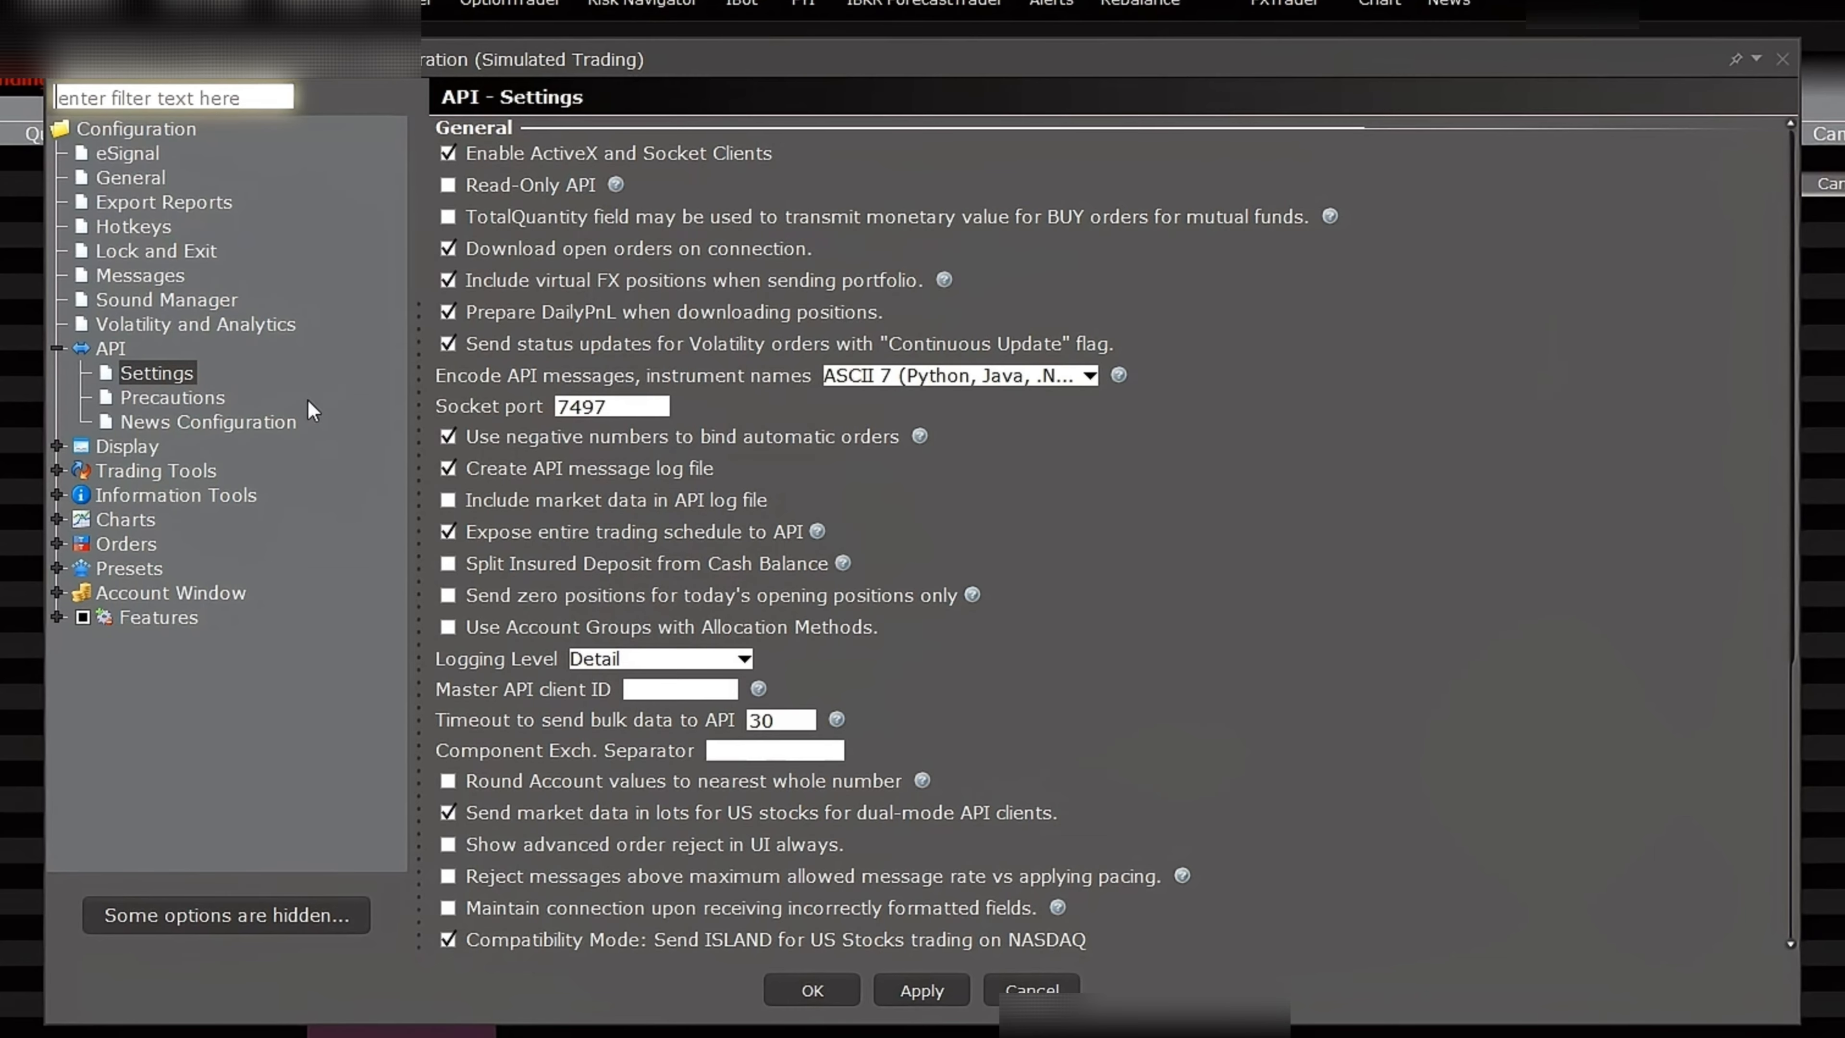
pyautogui.click(183, 376)
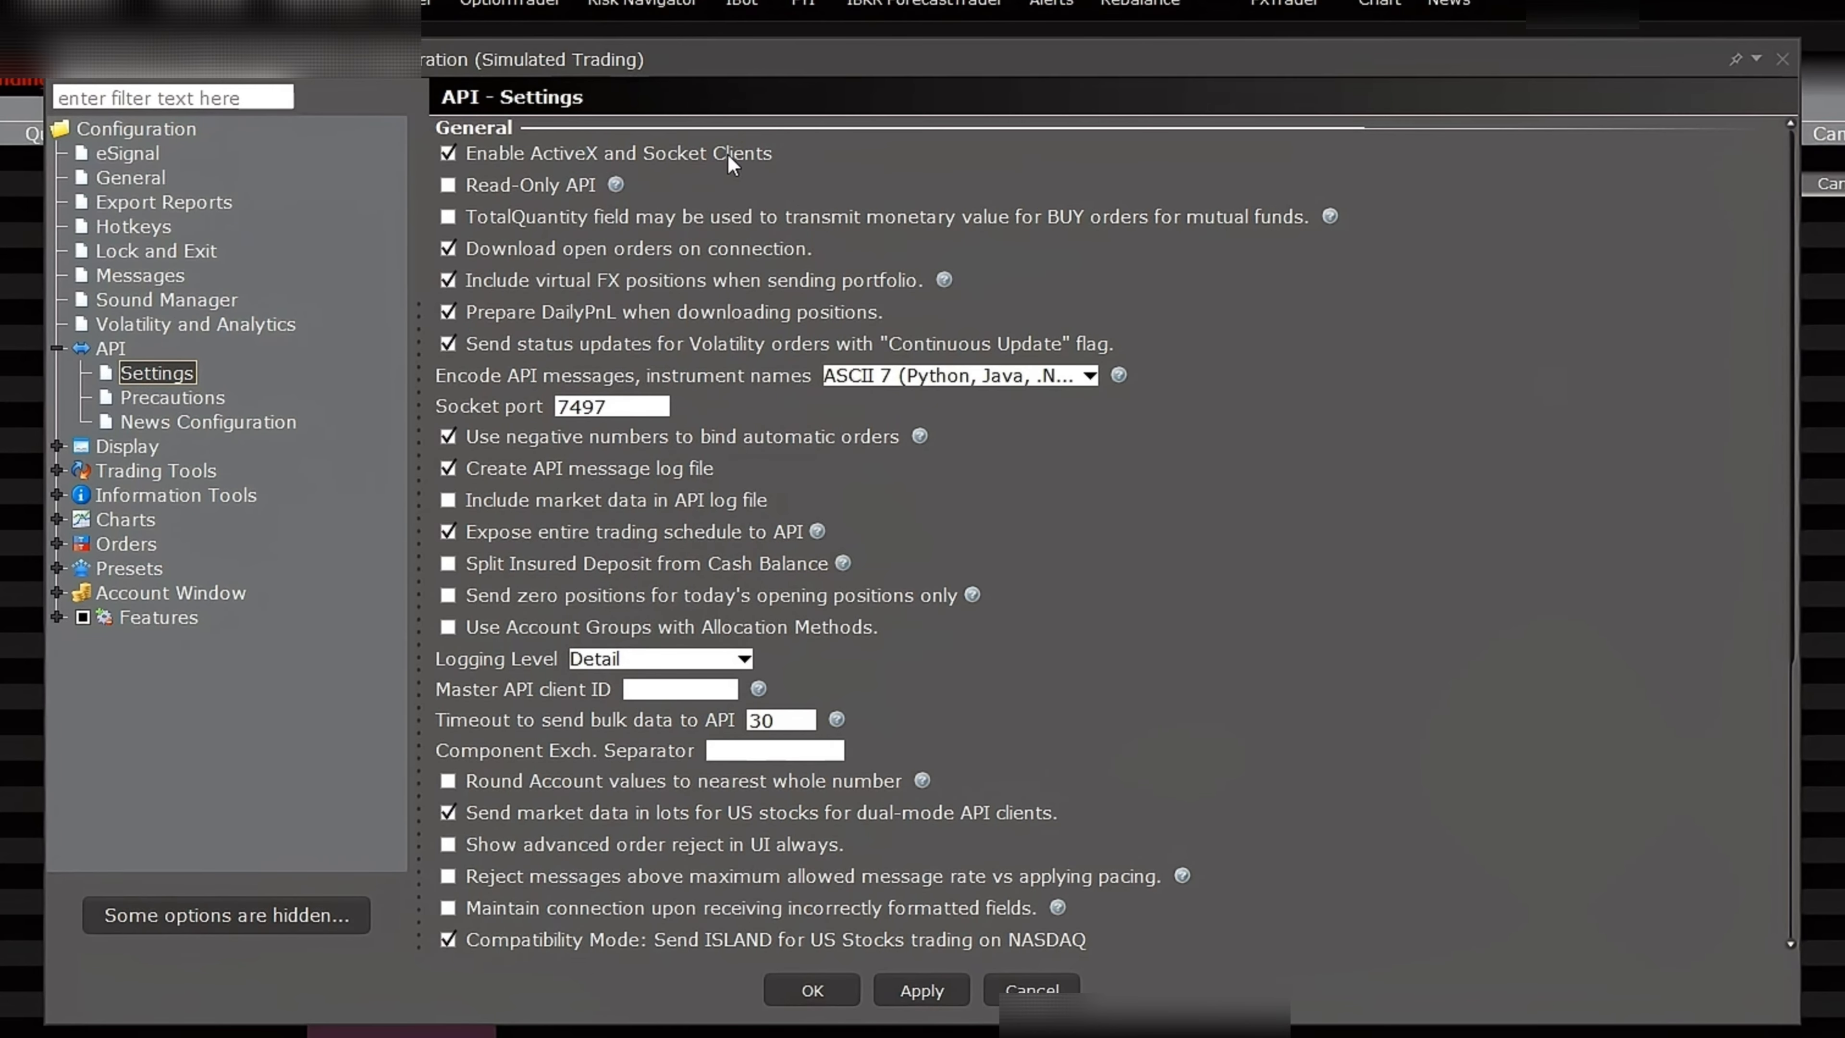
pyautogui.click(619, 406)
pyautogui.scroll(-5, 619, 406)
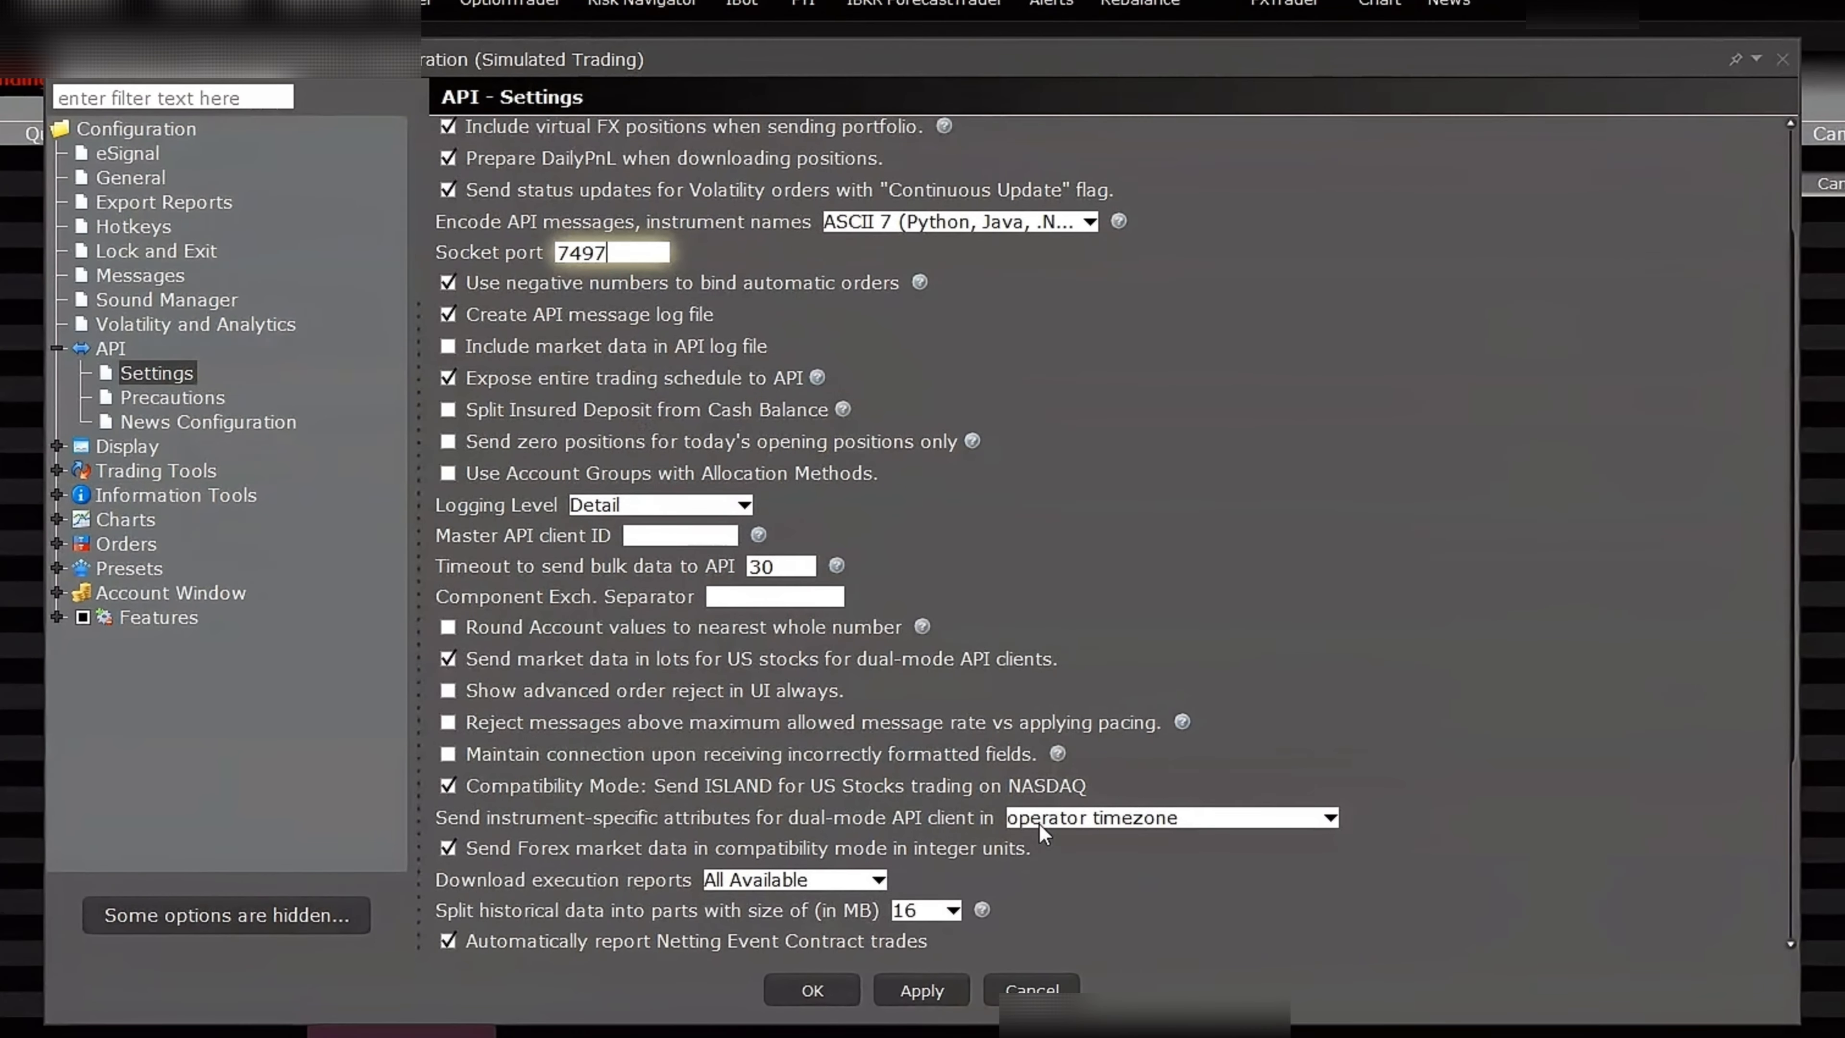
pyautogui.click(1116, 821)
pyautogui.click(1115, 822)
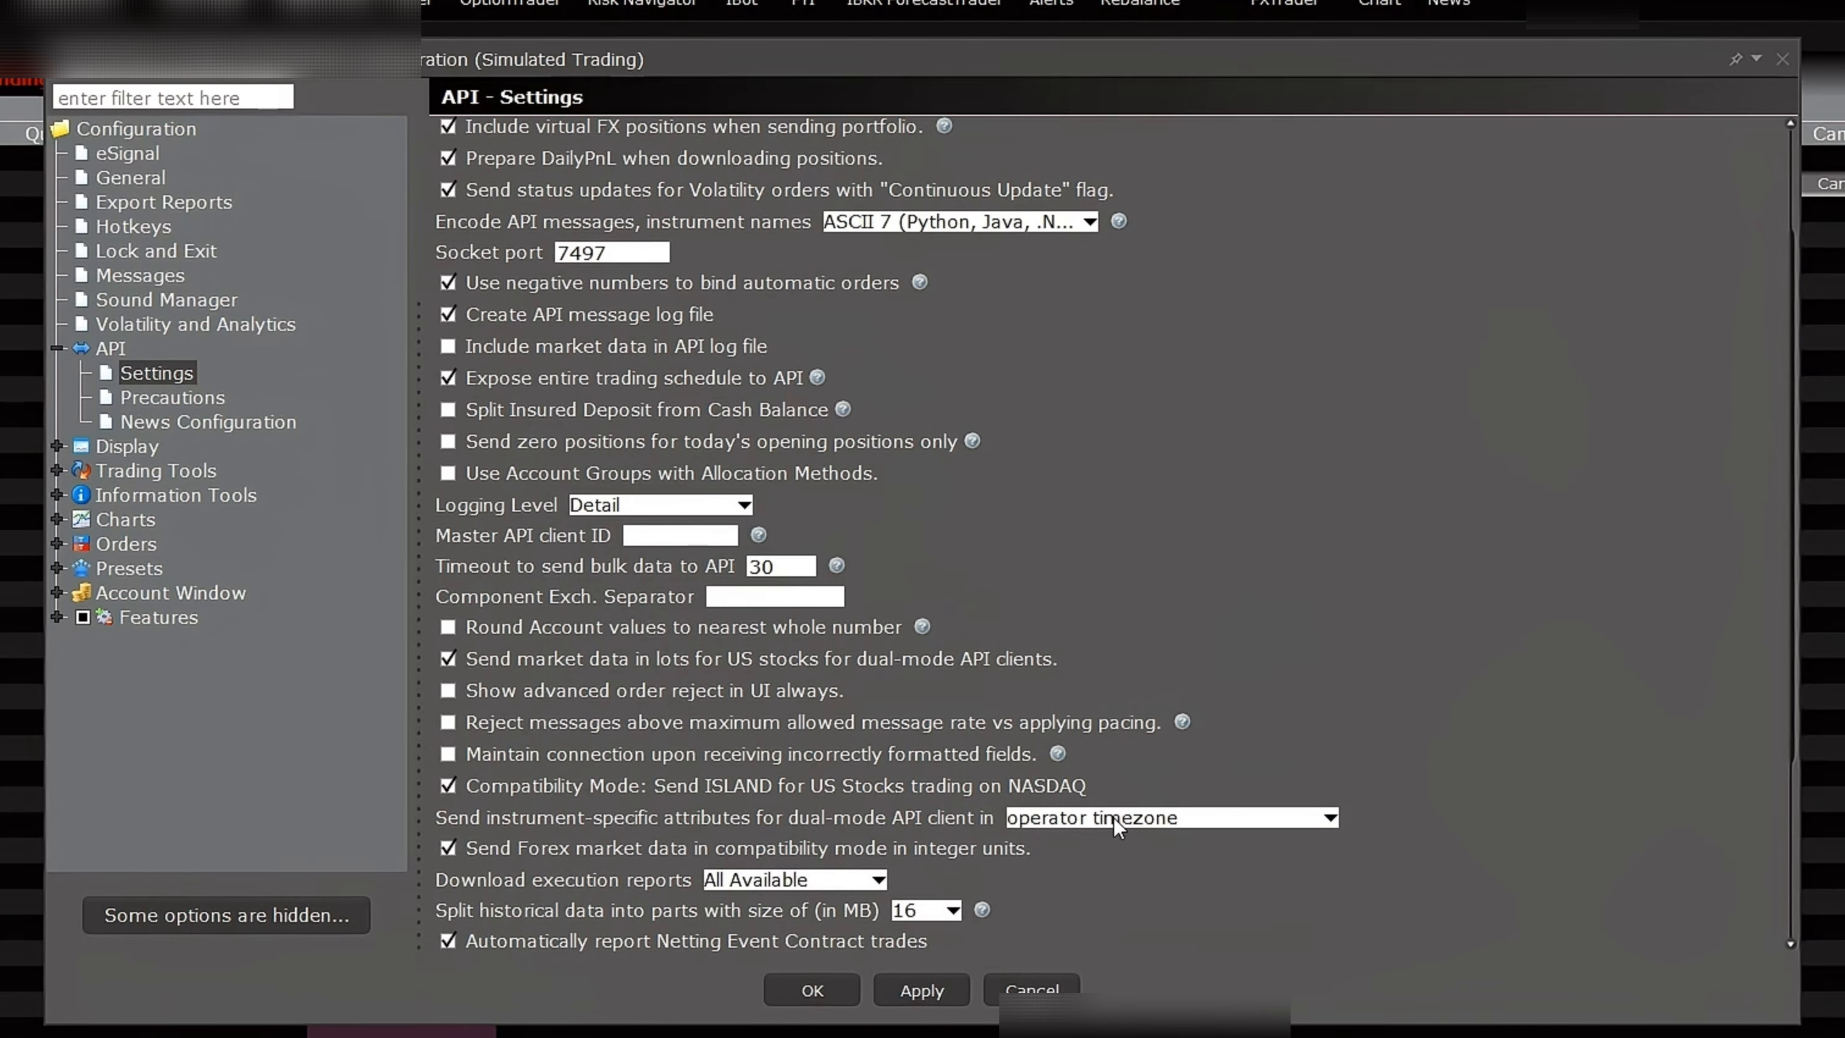
pyautogui.click(1031, 990)
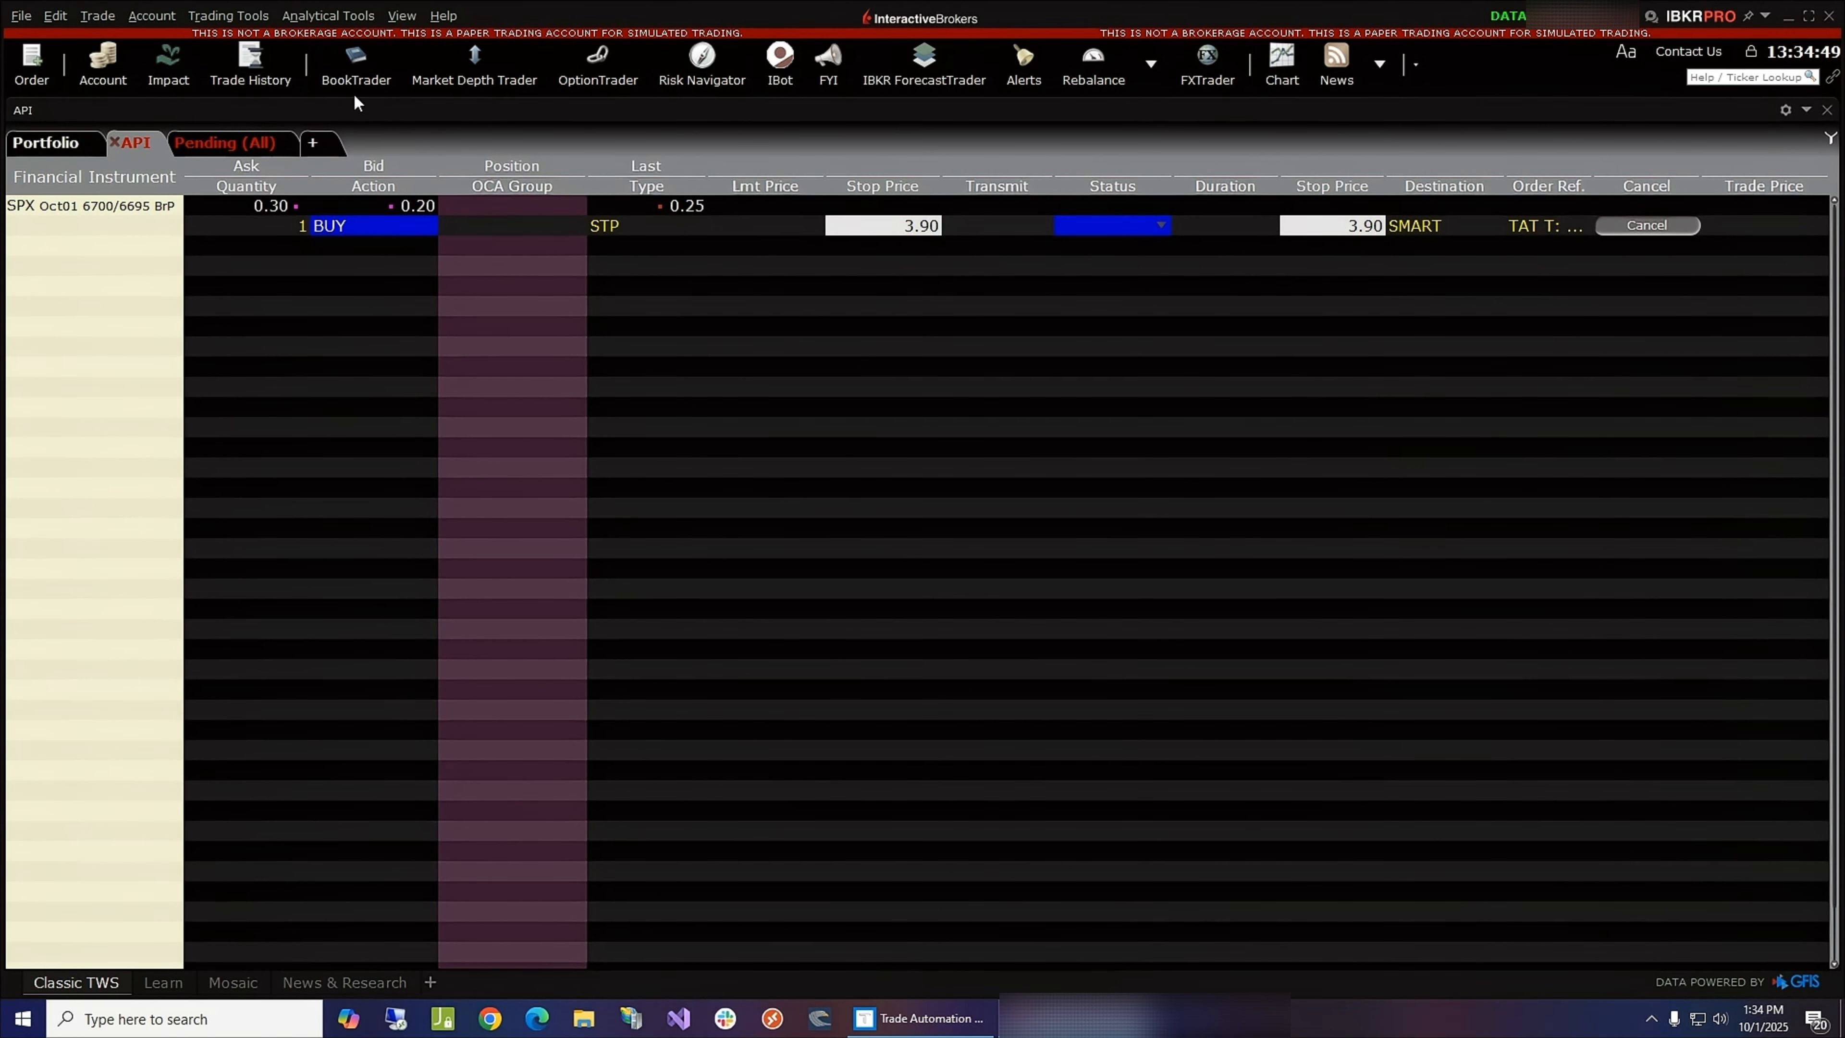
# - Review the data connections monitor, including the API connections, and close it
pyautogui.click(402, 16)
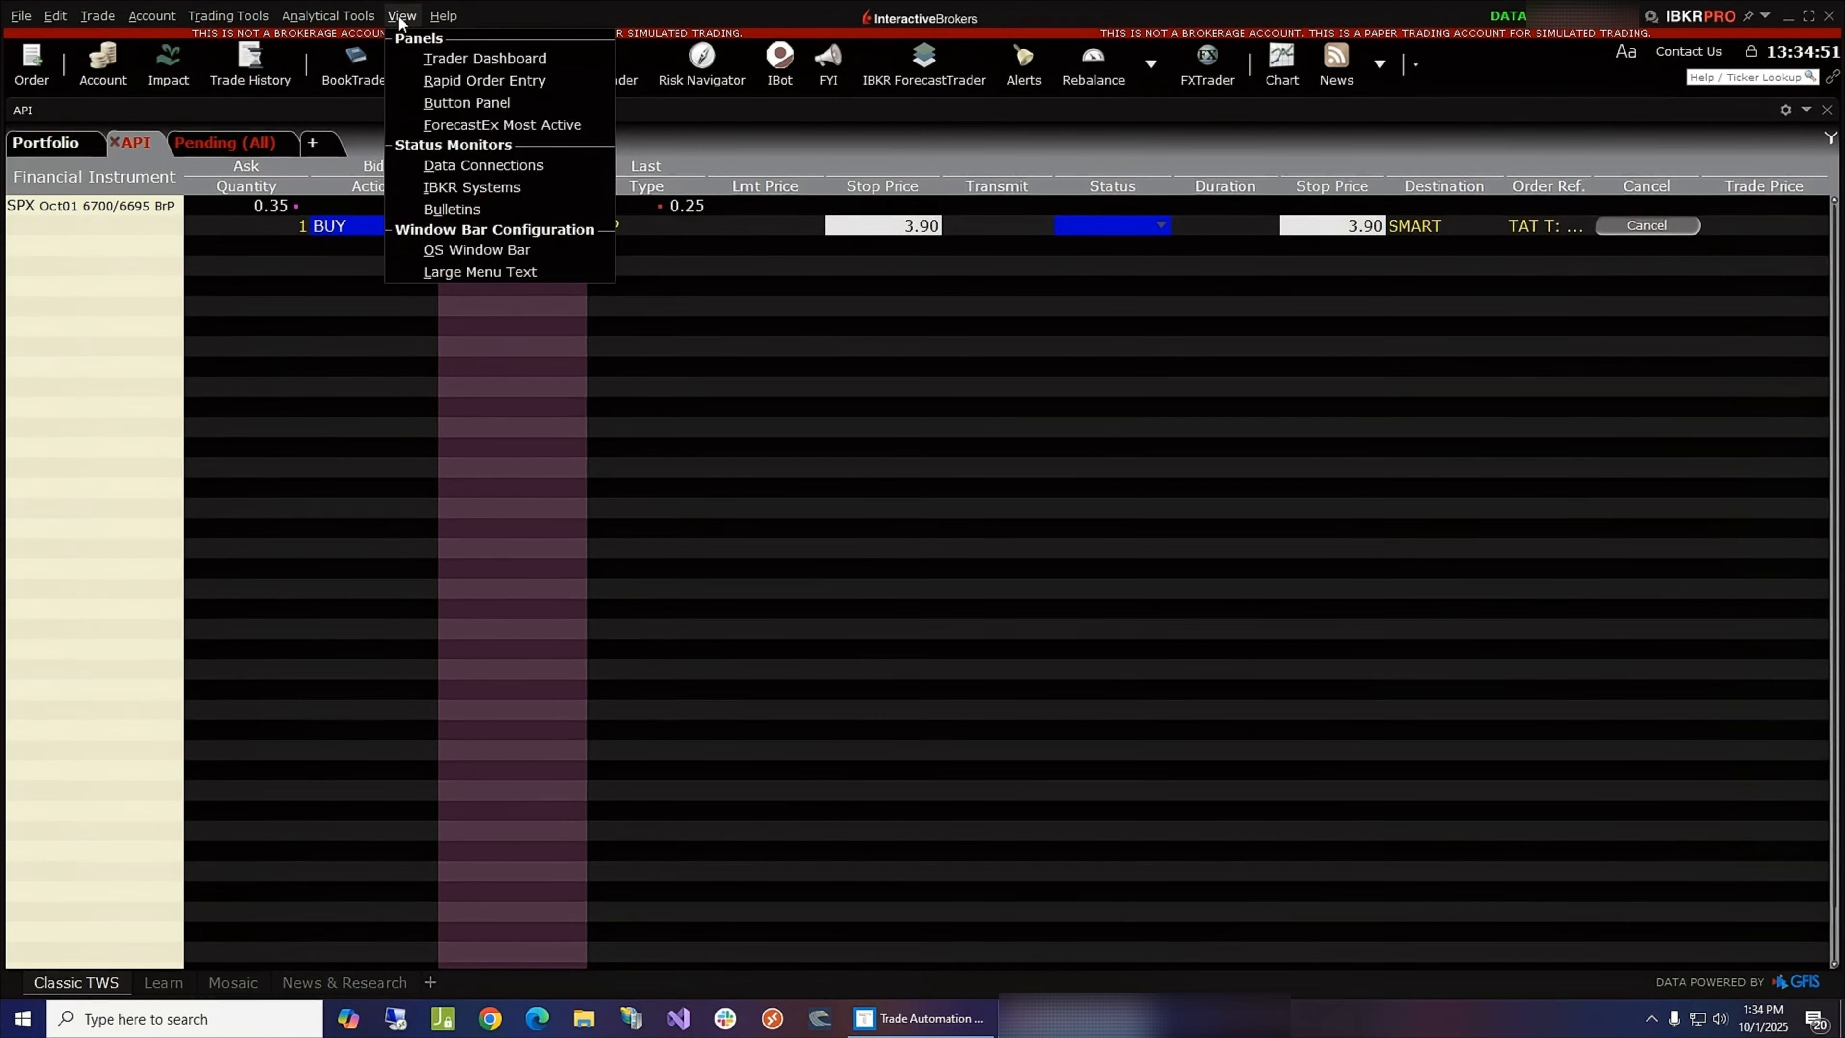
pyautogui.click(478, 164)
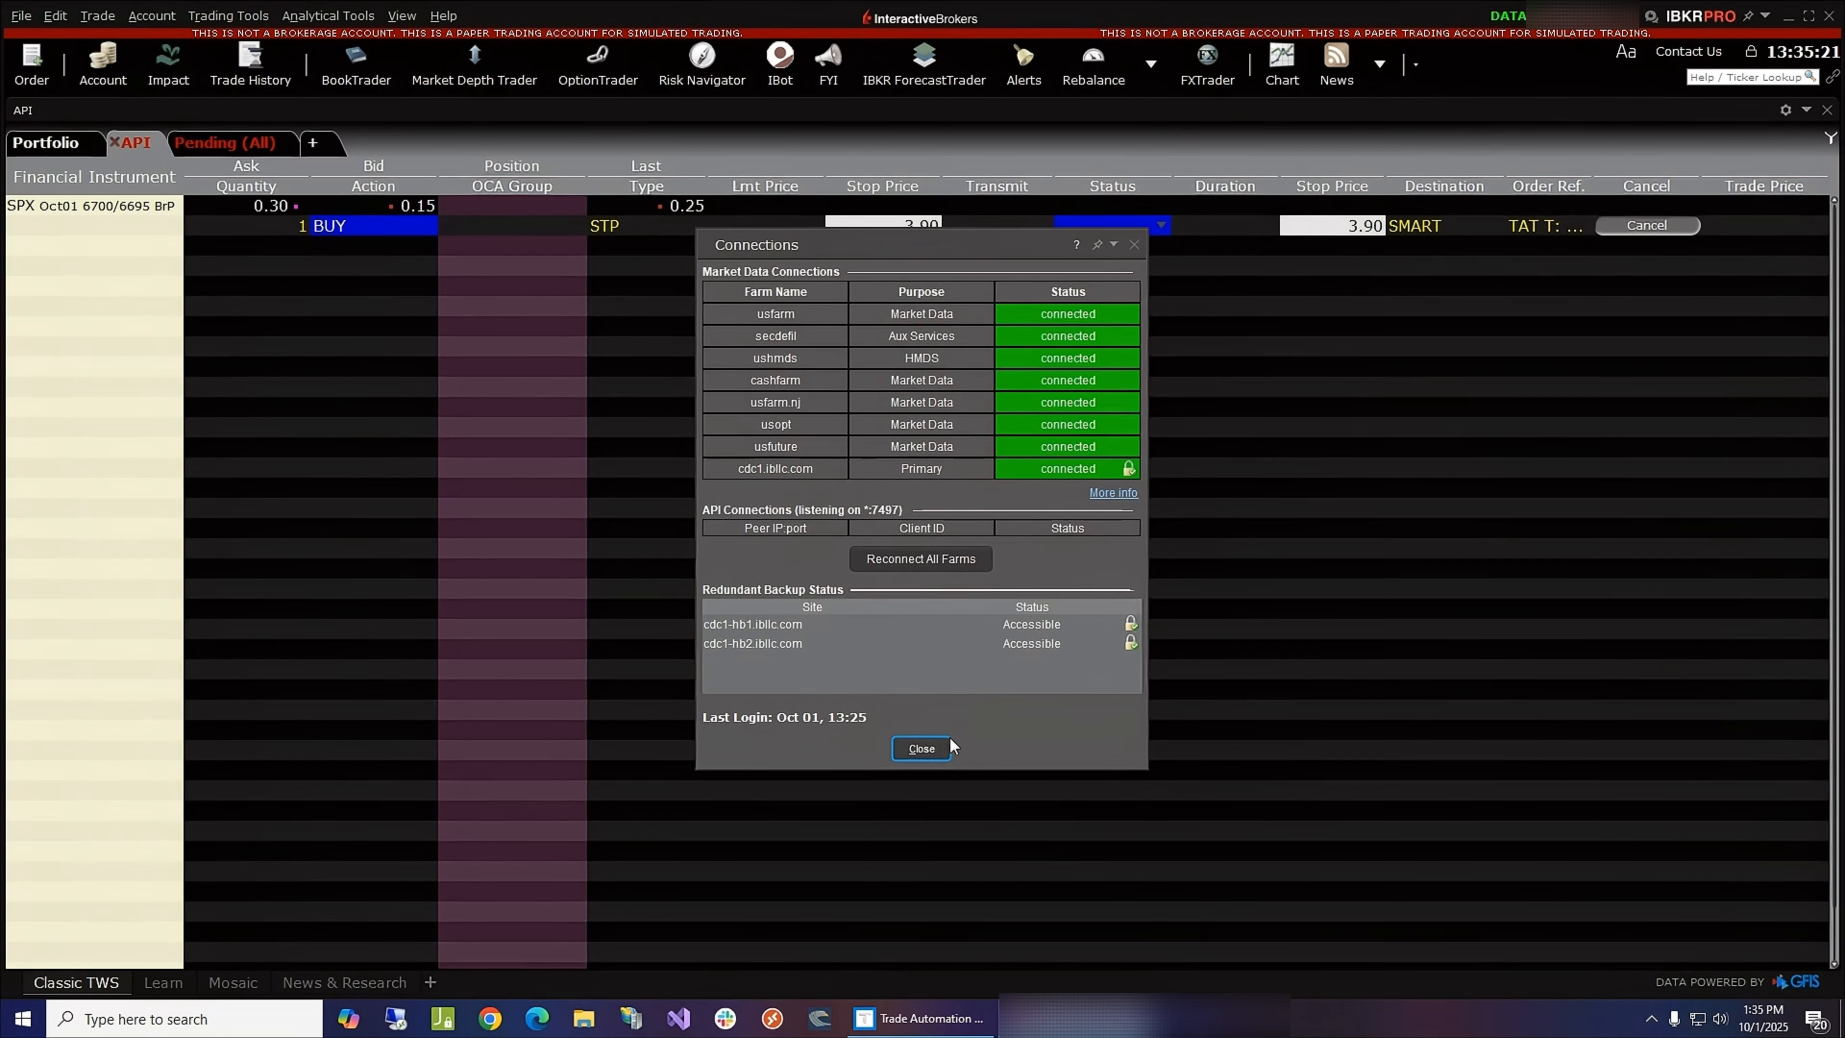
pyautogui.click(931, 756)
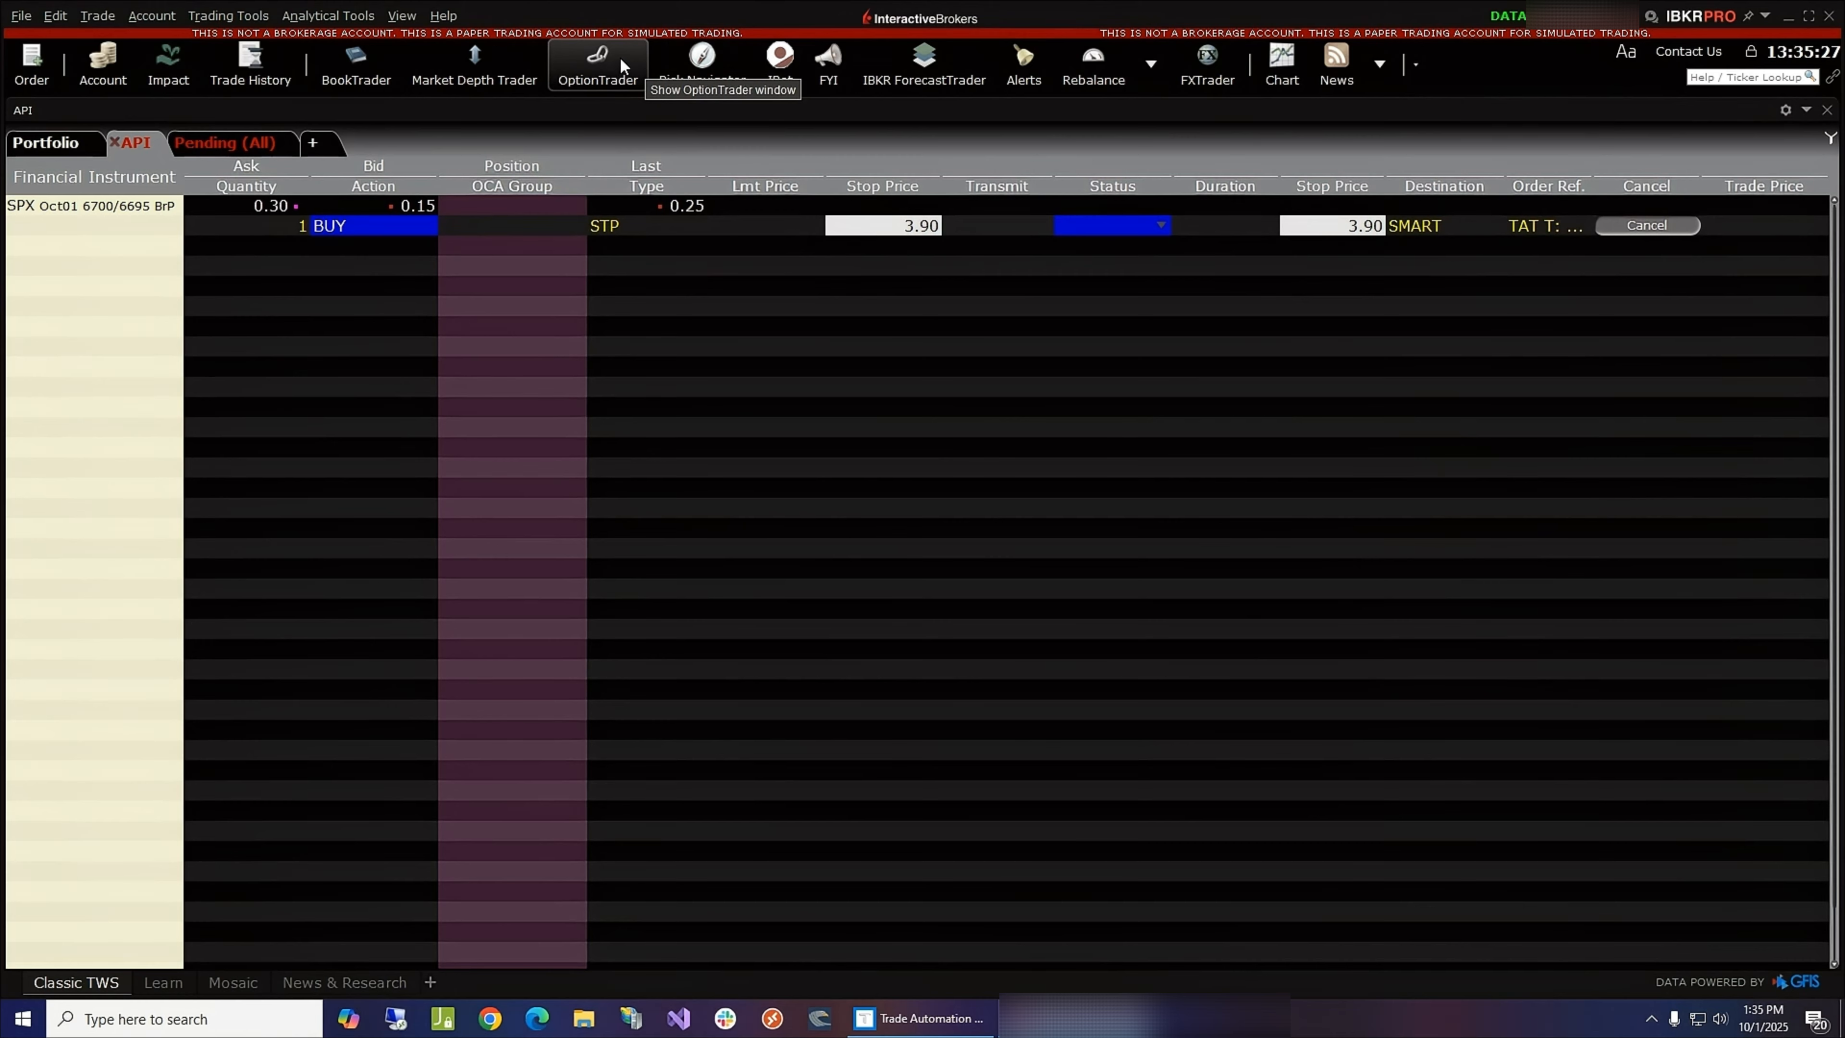
# - Open OptionTrader for SPX INDEX and enable Weeklies/Quarterlies expirations in the option chain
pyautogui.click(603, 72)
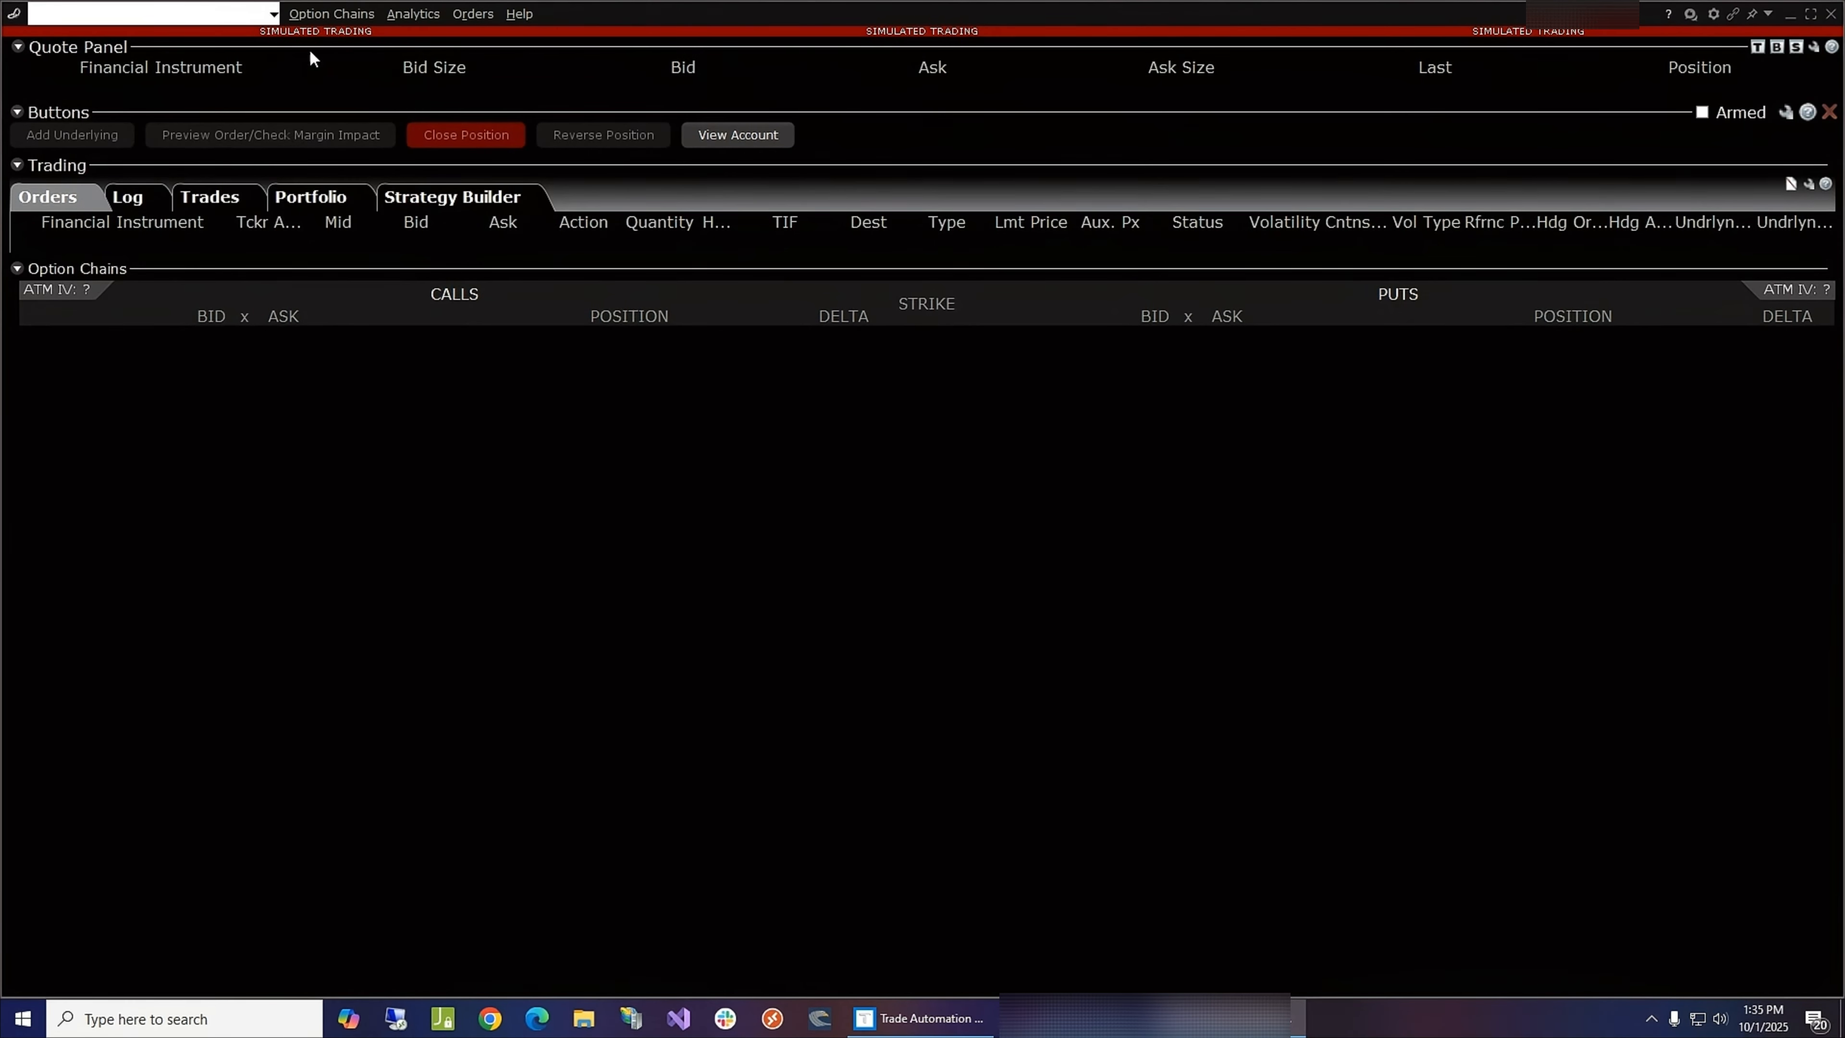
pyautogui.click(277, 15)
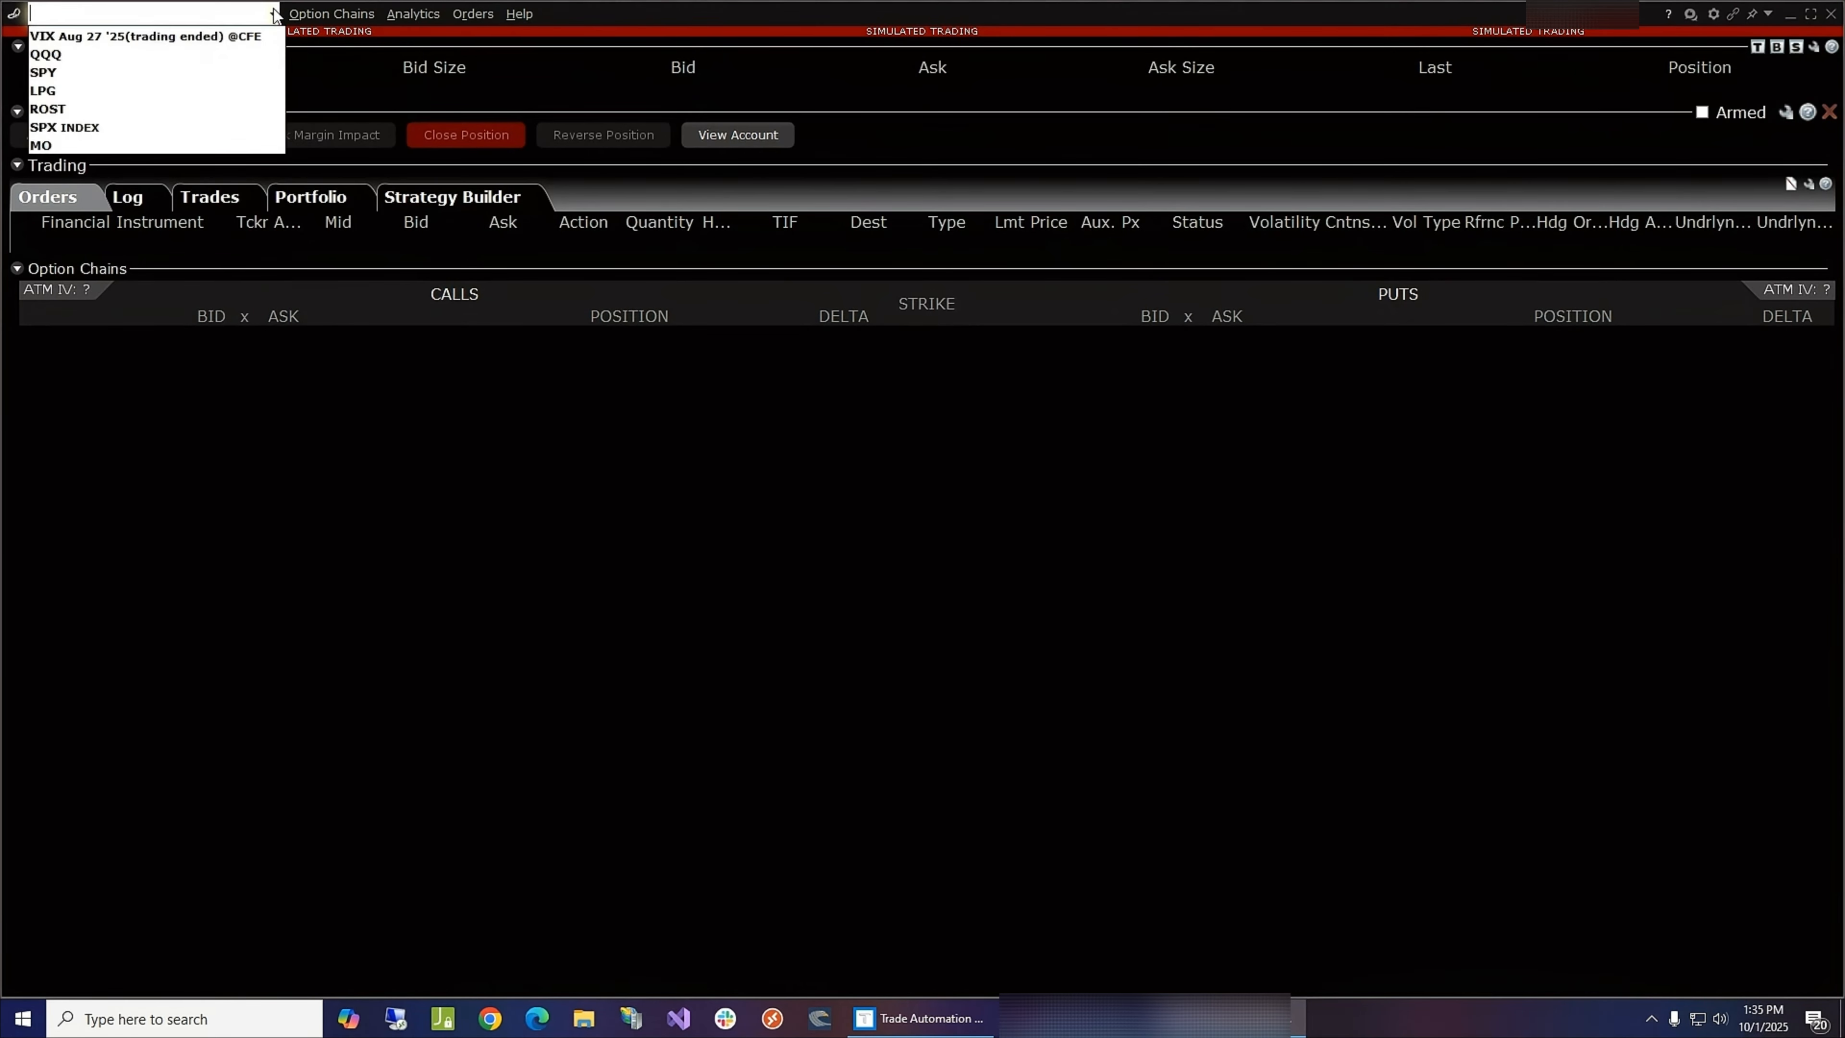
pyautogui.click(83, 126)
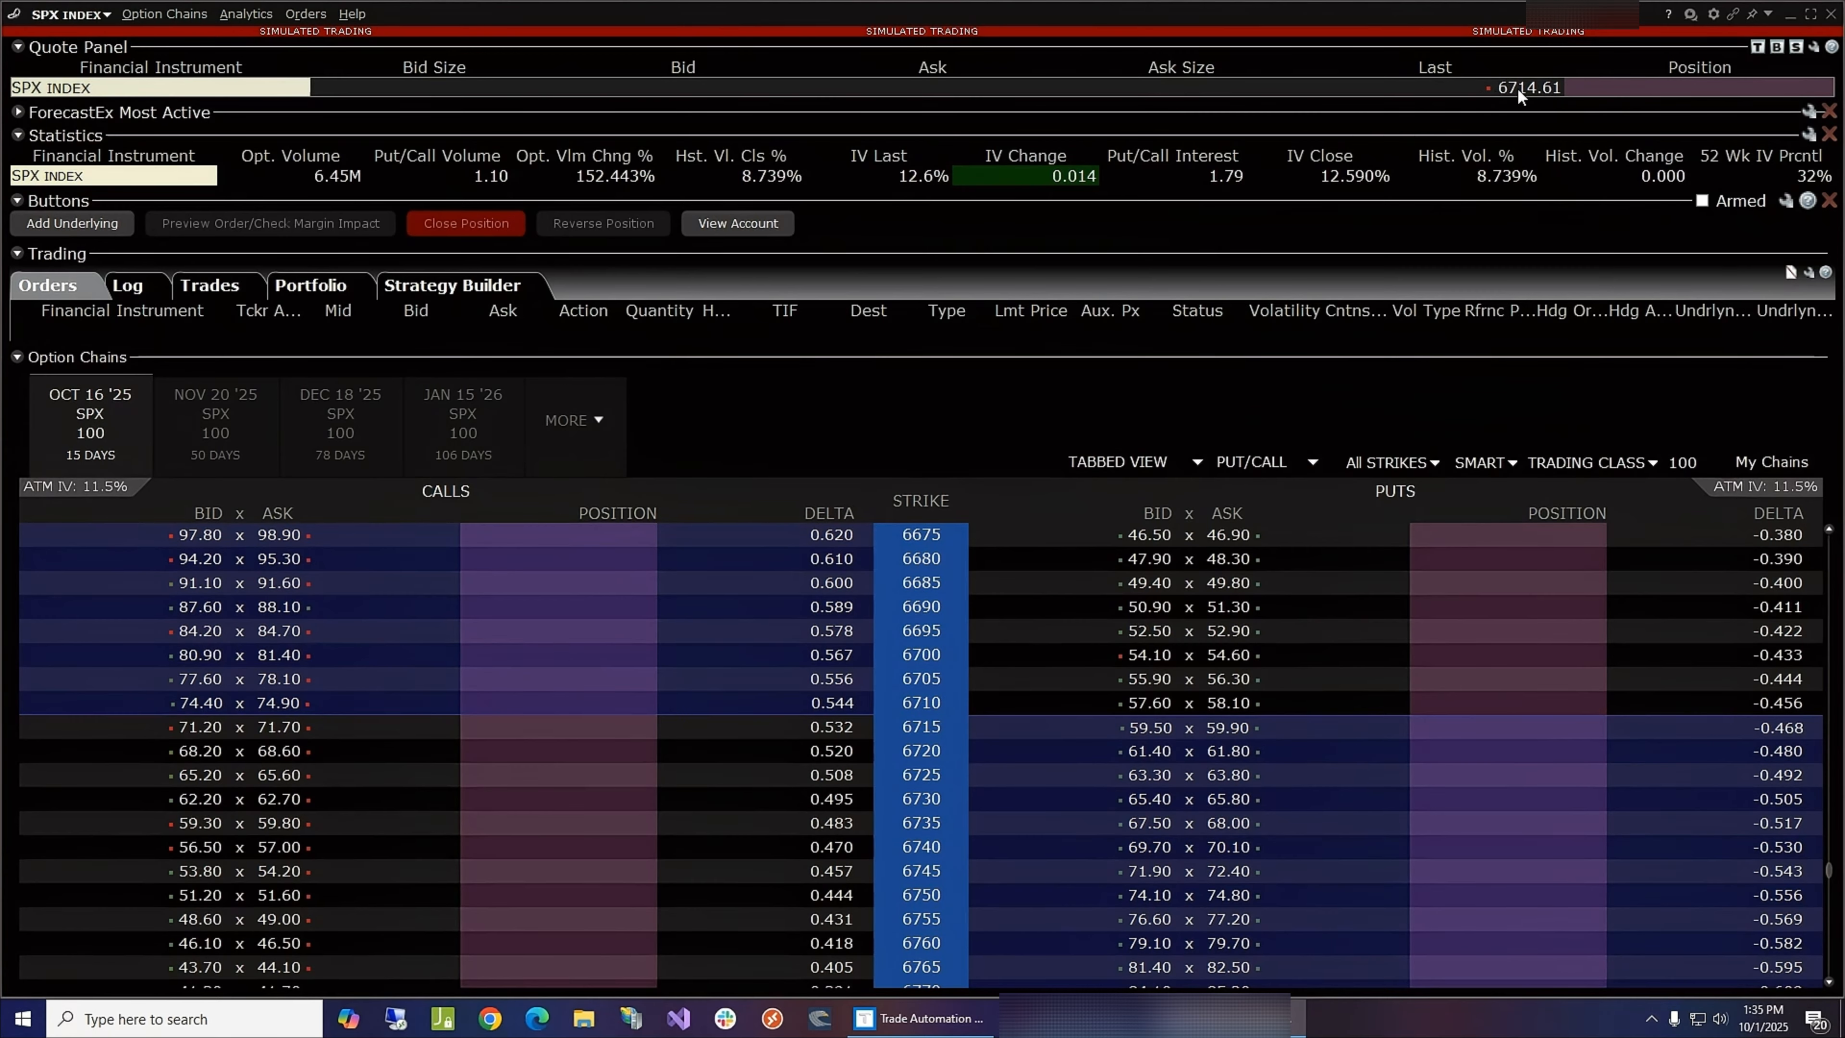
pyautogui.moveTo(1547, 93)
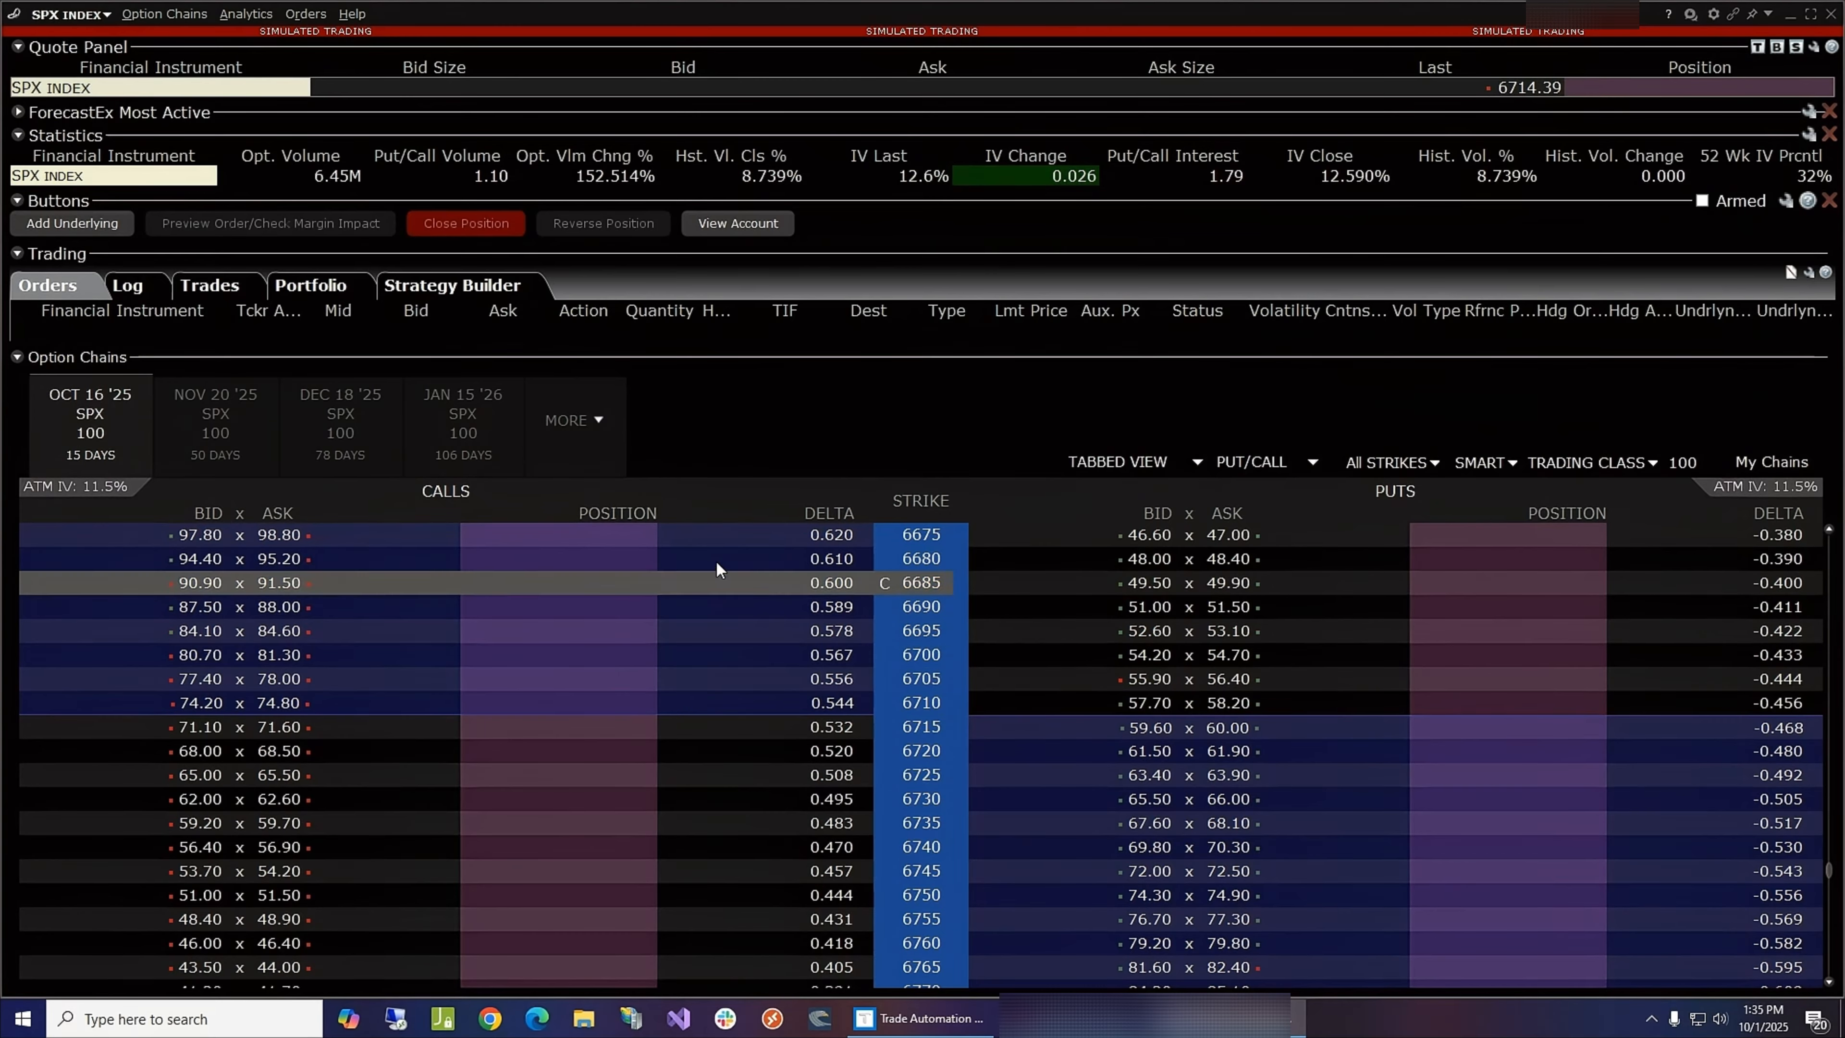
pyautogui.click(577, 421)
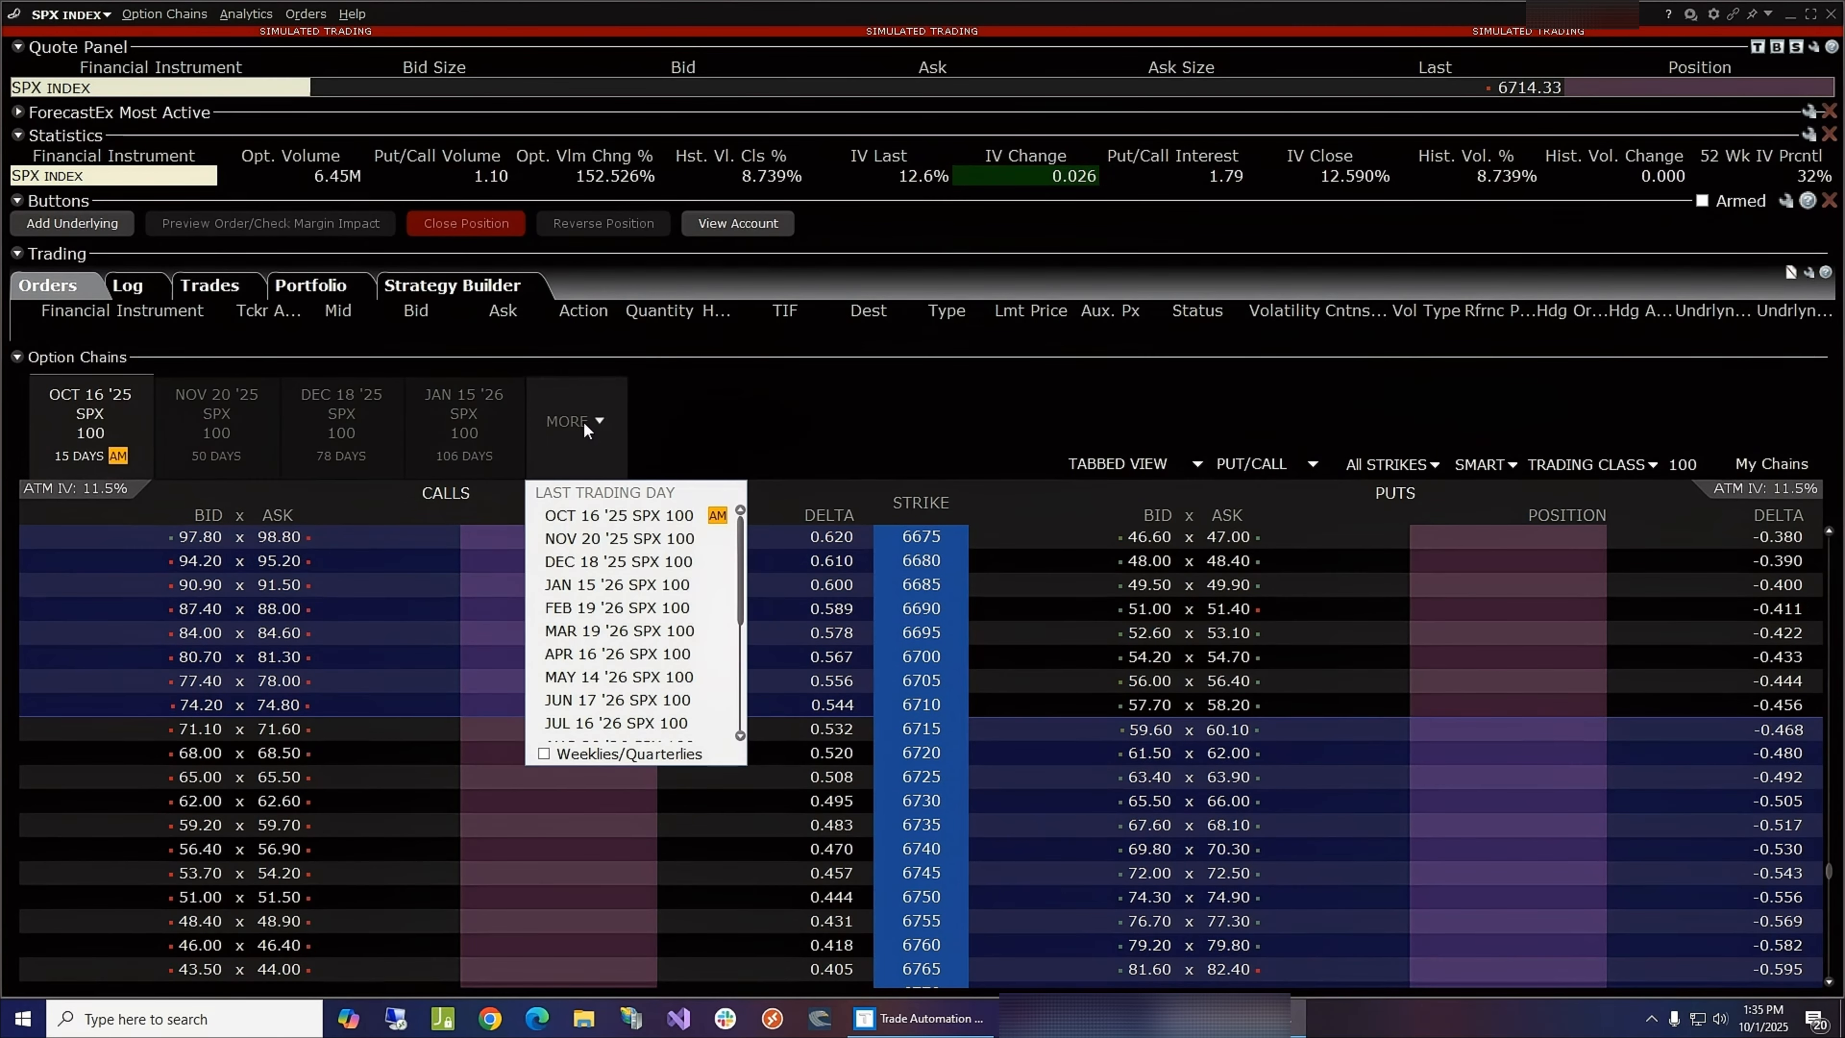
pyautogui.click(626, 751)
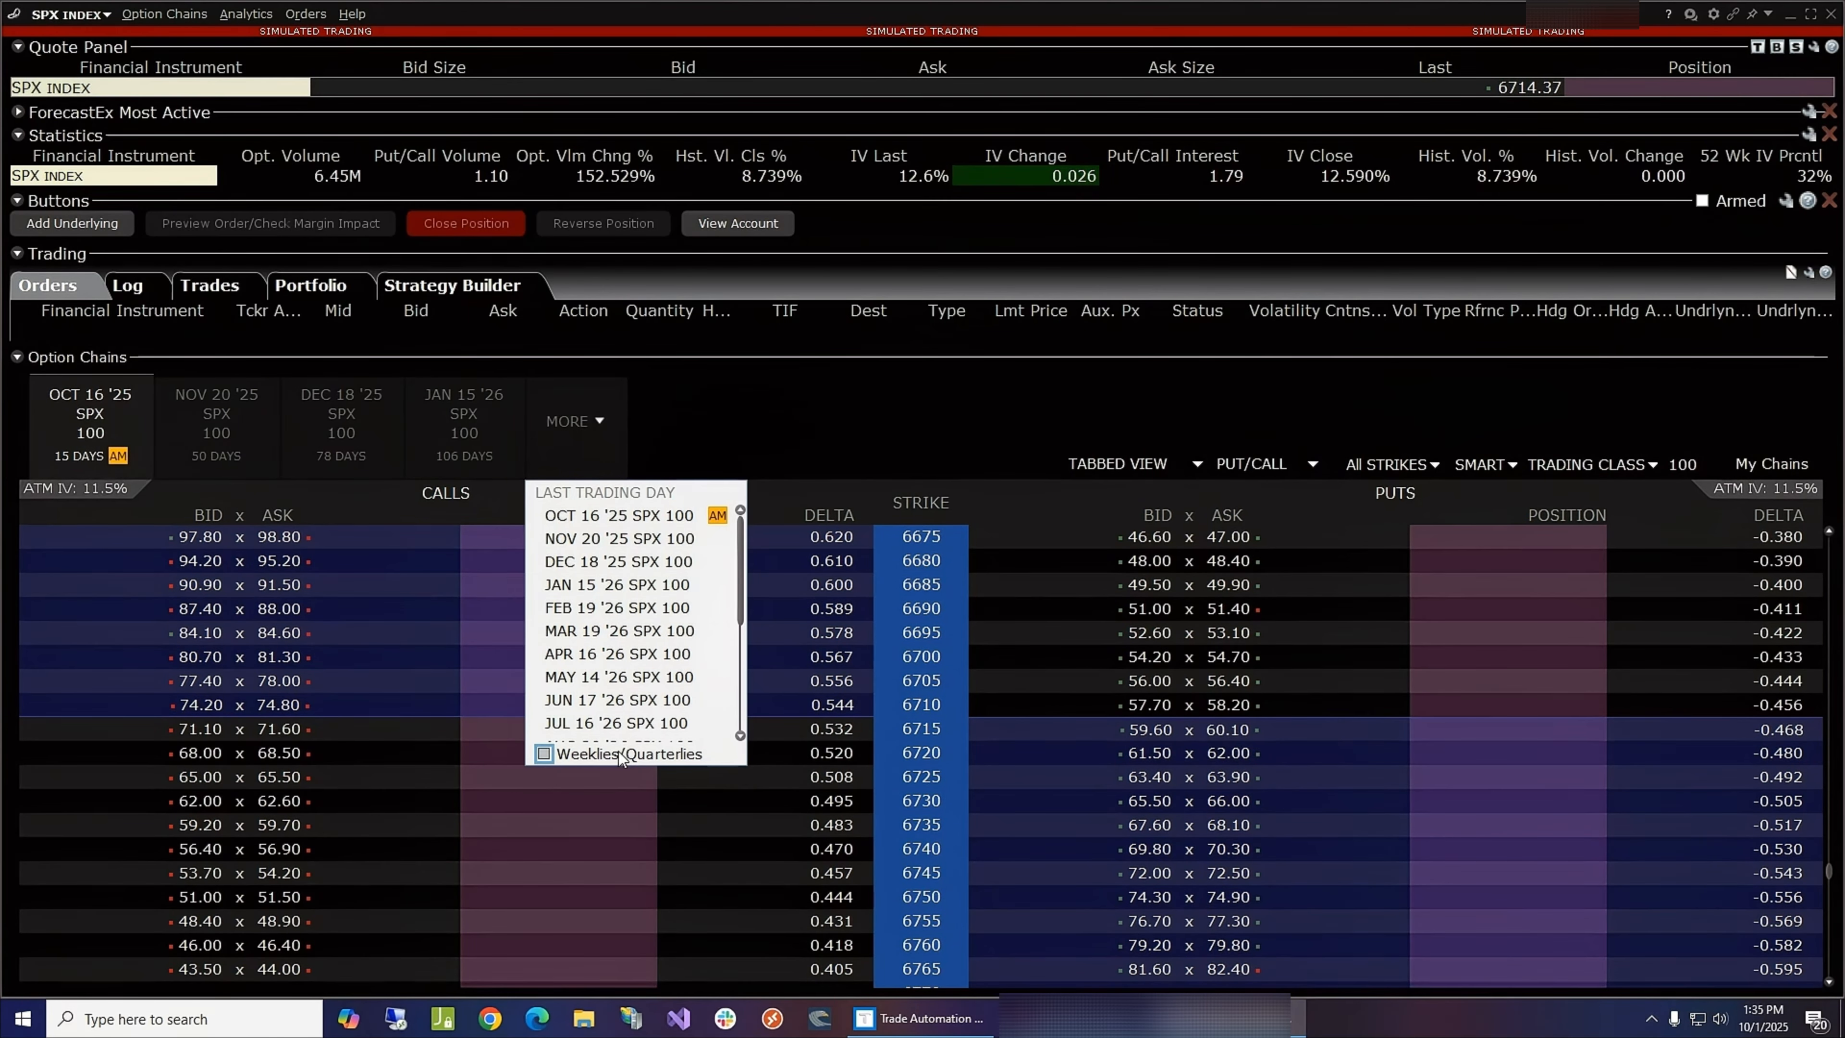
# - Select the OCT 01 '25 SPXW expiration in the SPX option chain
pyautogui.click(608, 420)
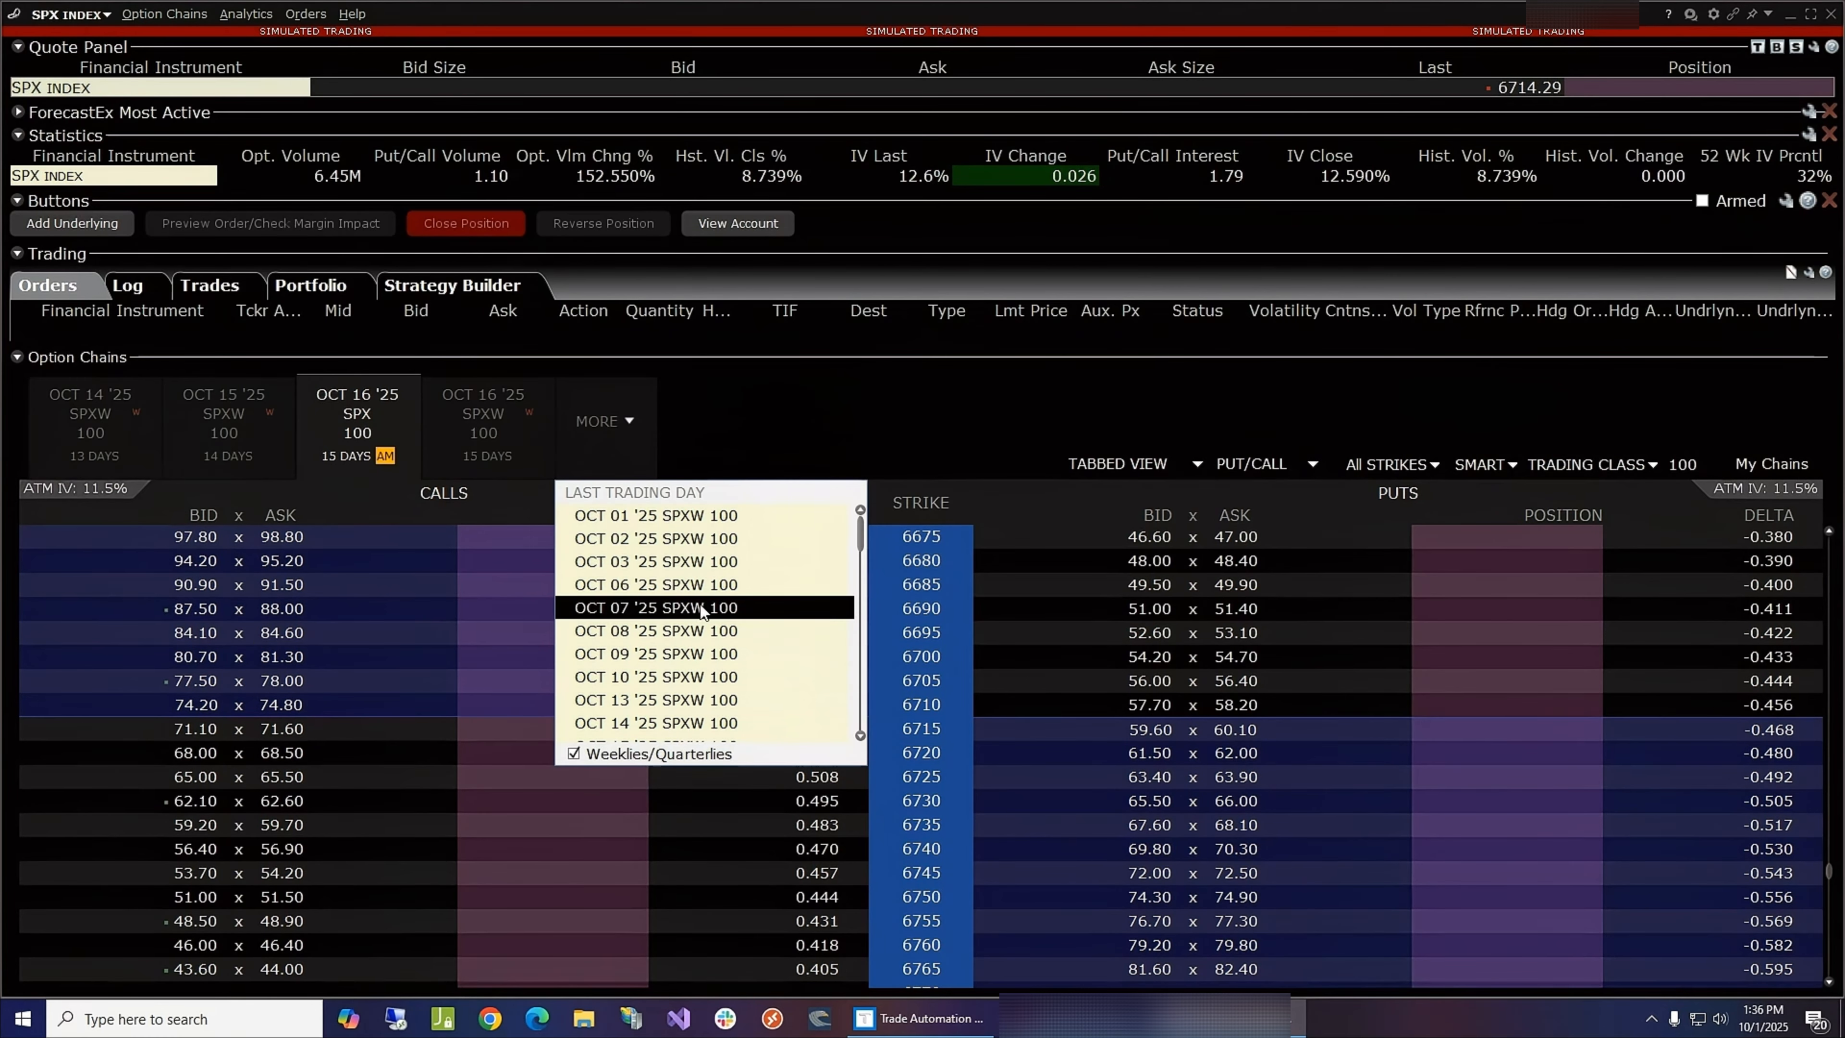
pyautogui.click(643, 518)
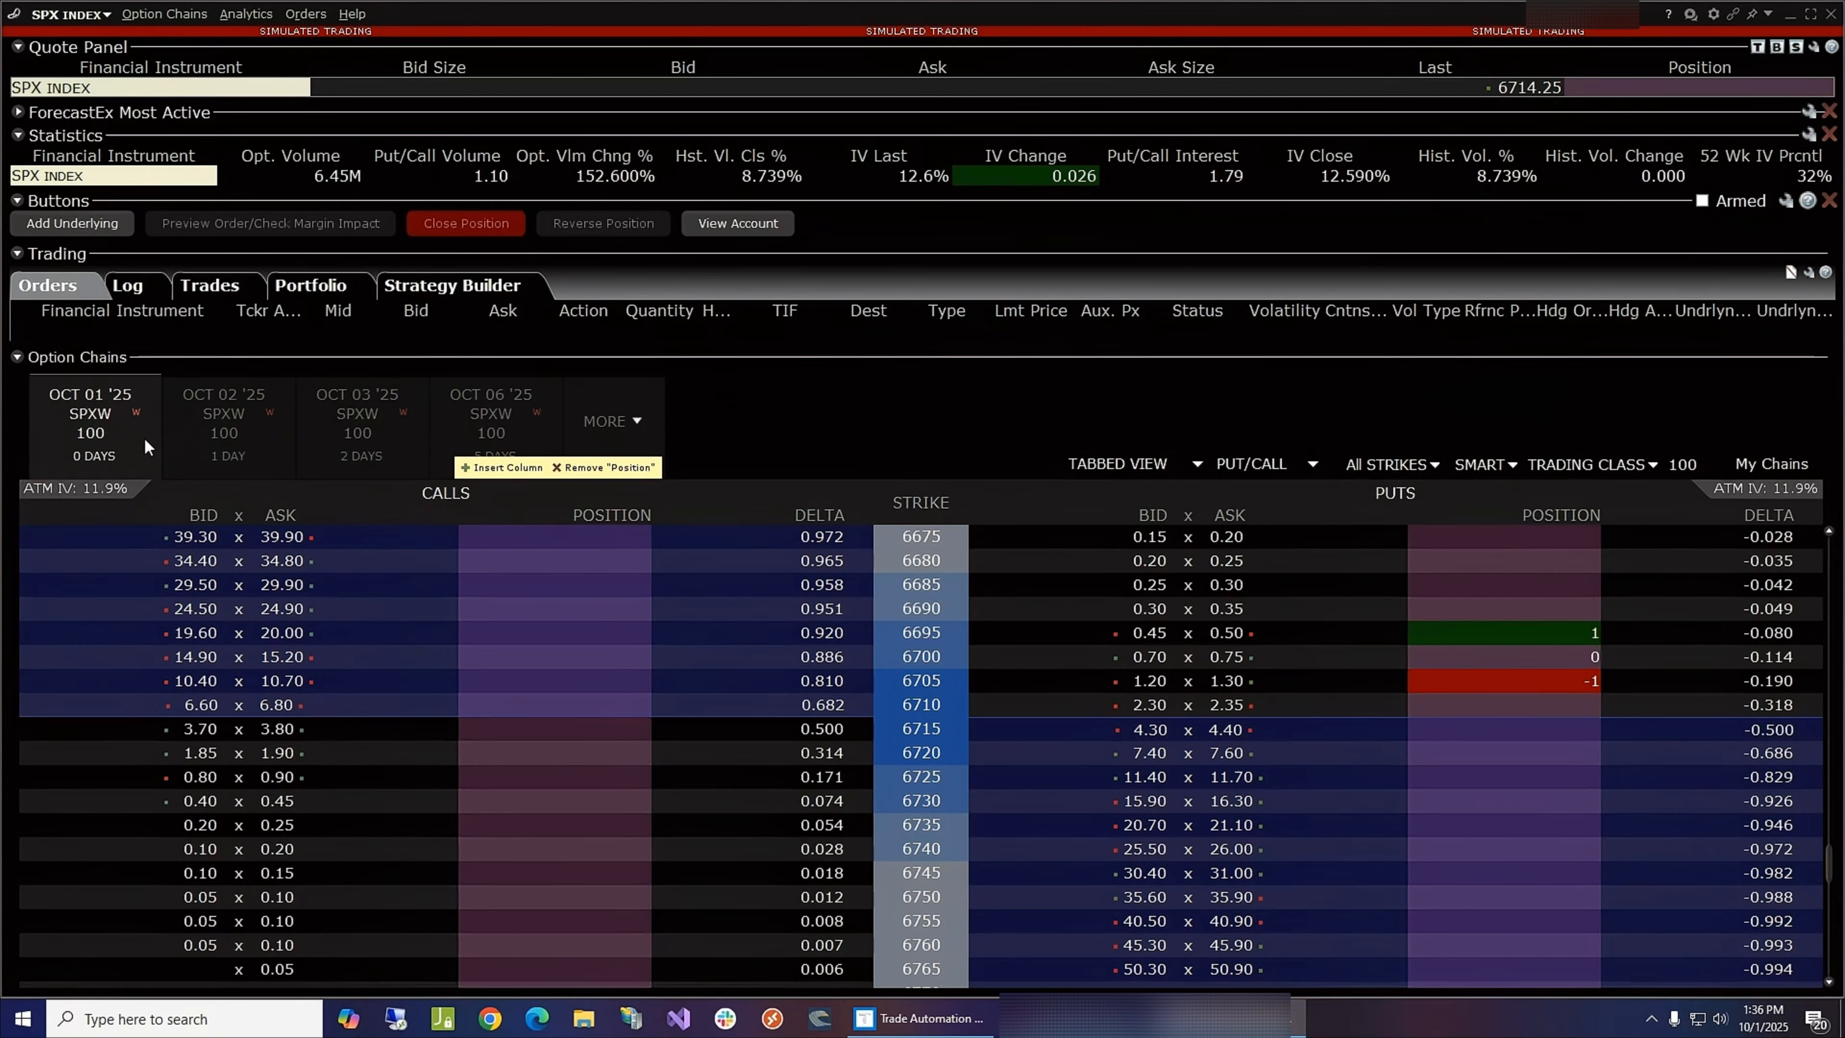
pyautogui.click(392, 800)
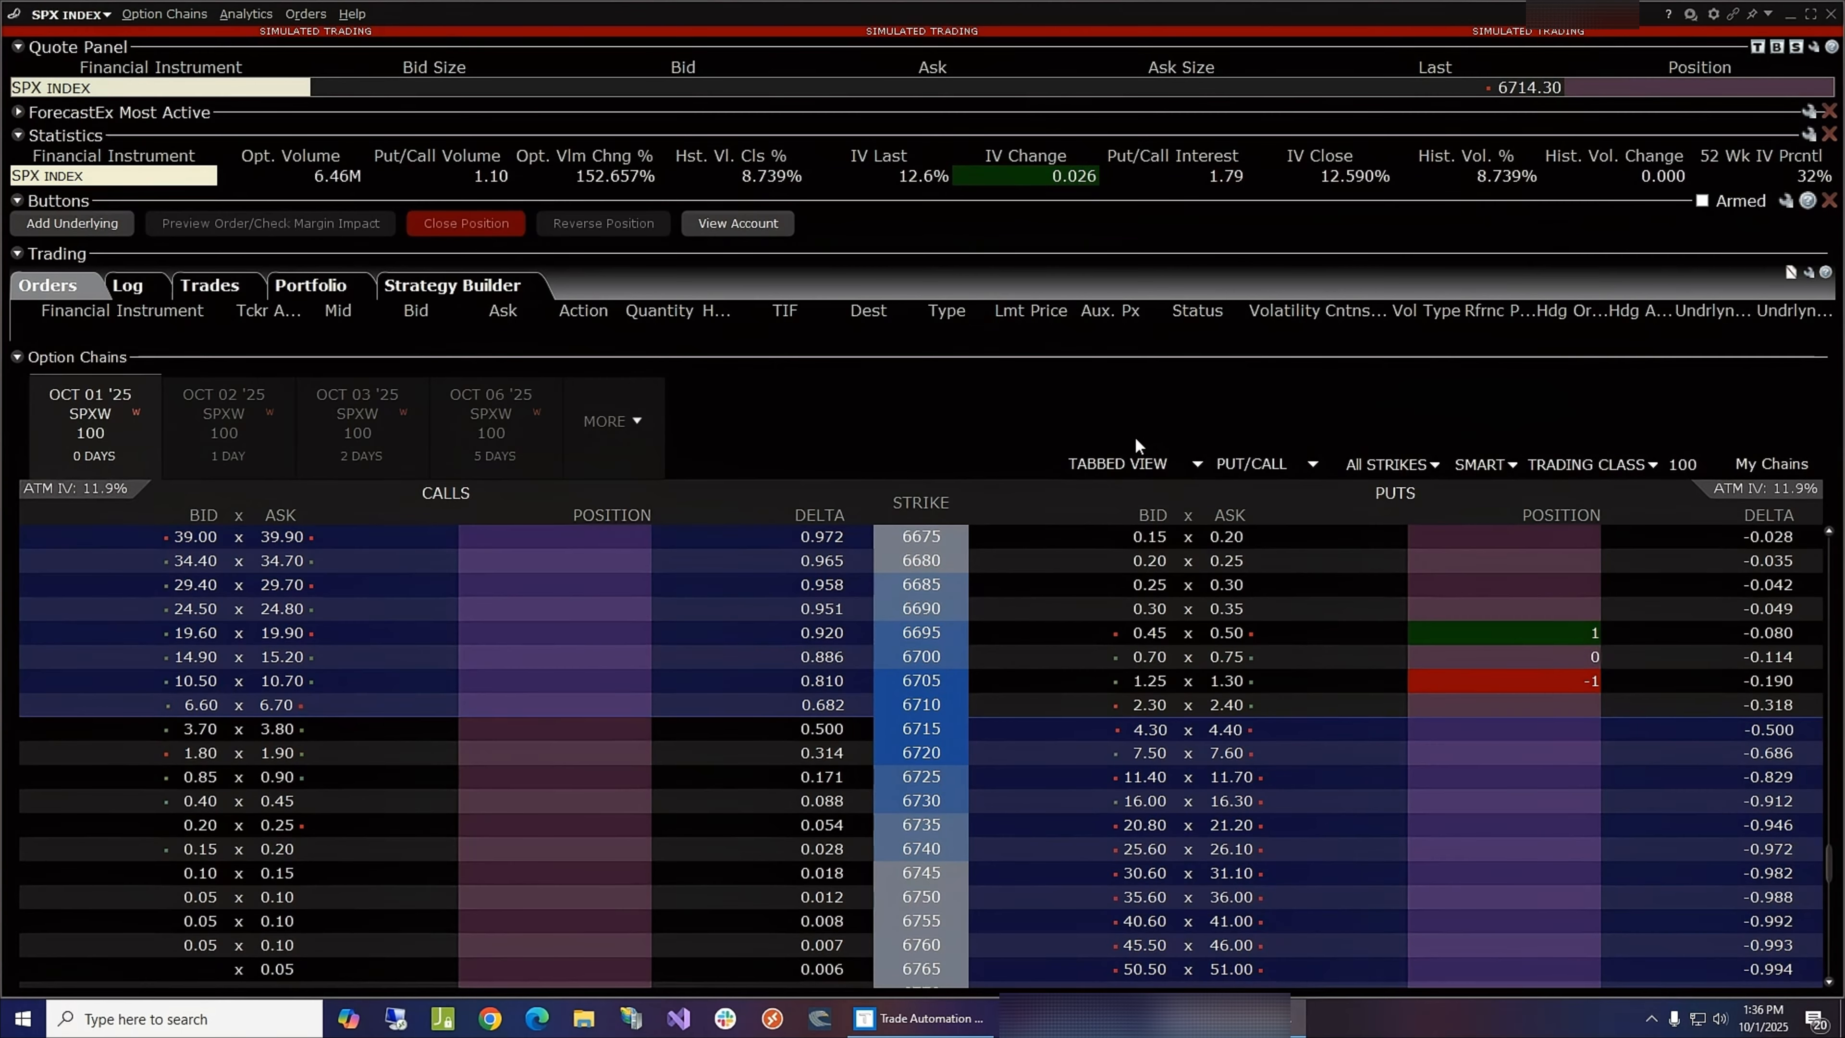
# - Switch to Trade Automation Toolbox and sign in with the IB broker and the saved account credentials
pyautogui.click(1831, 14)
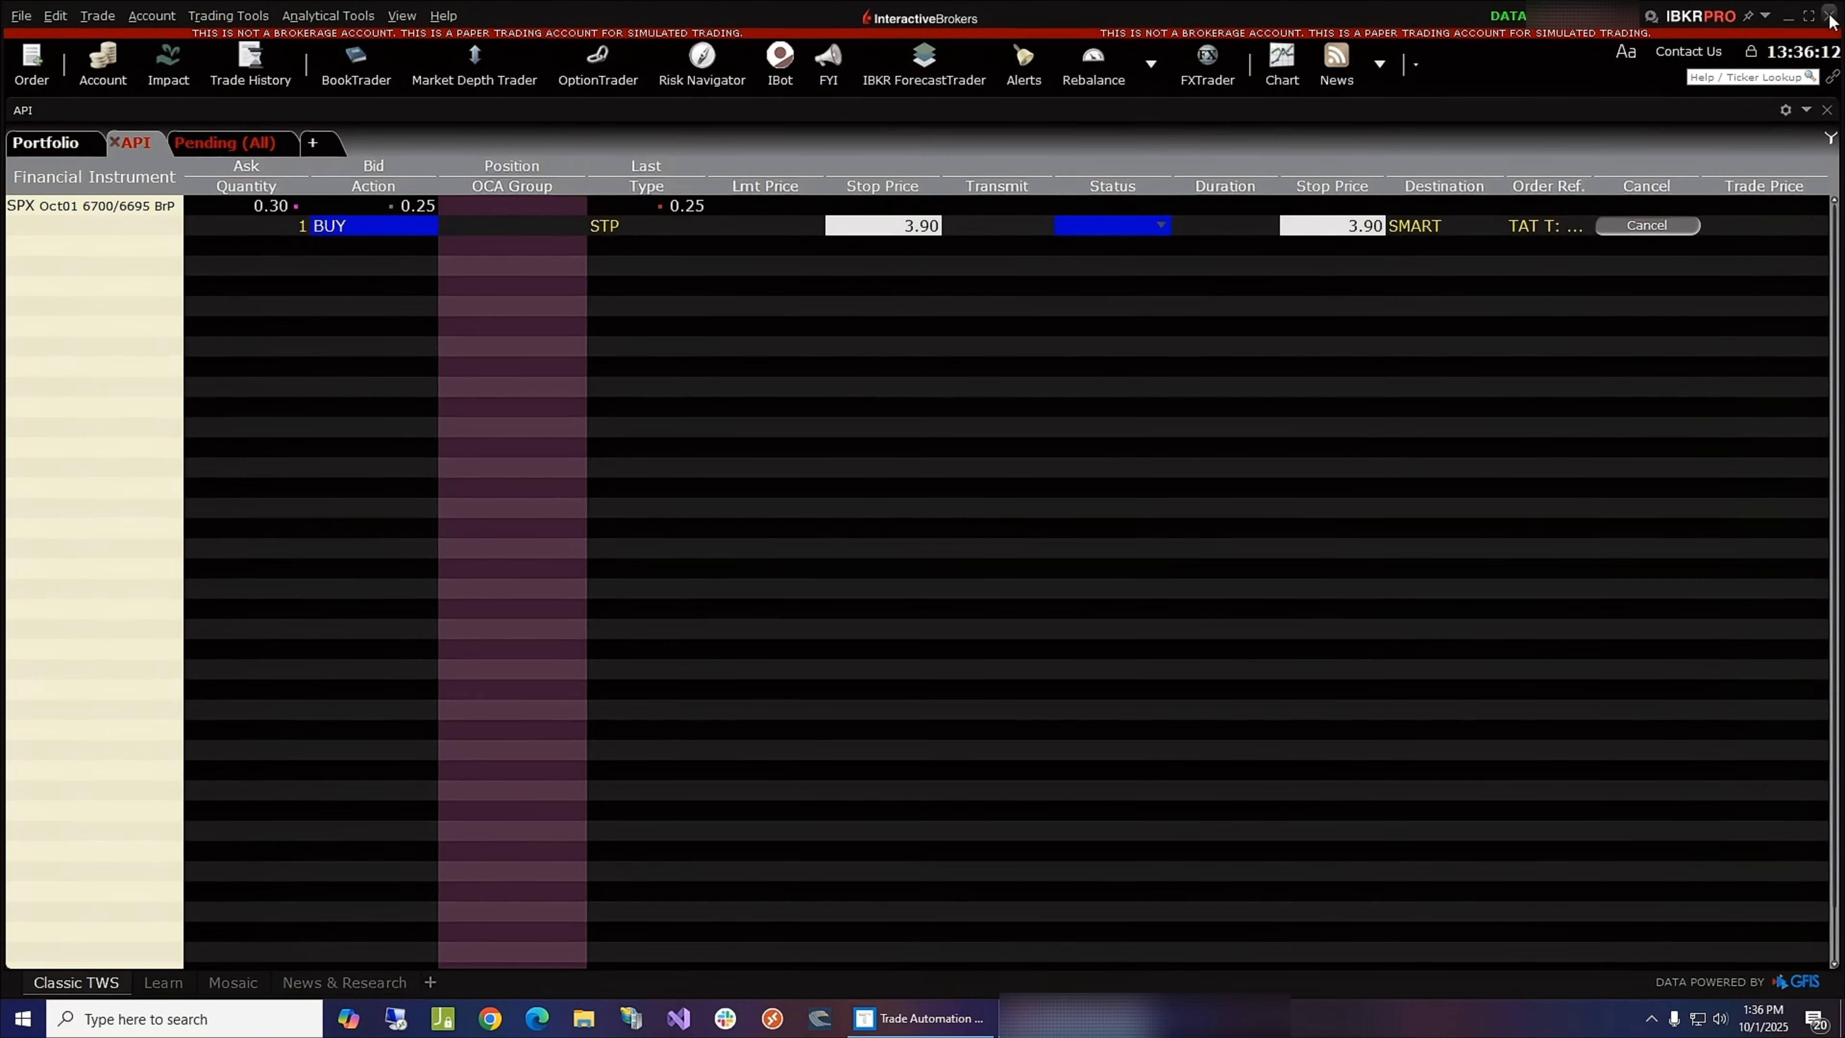
pyautogui.click(919, 1021)
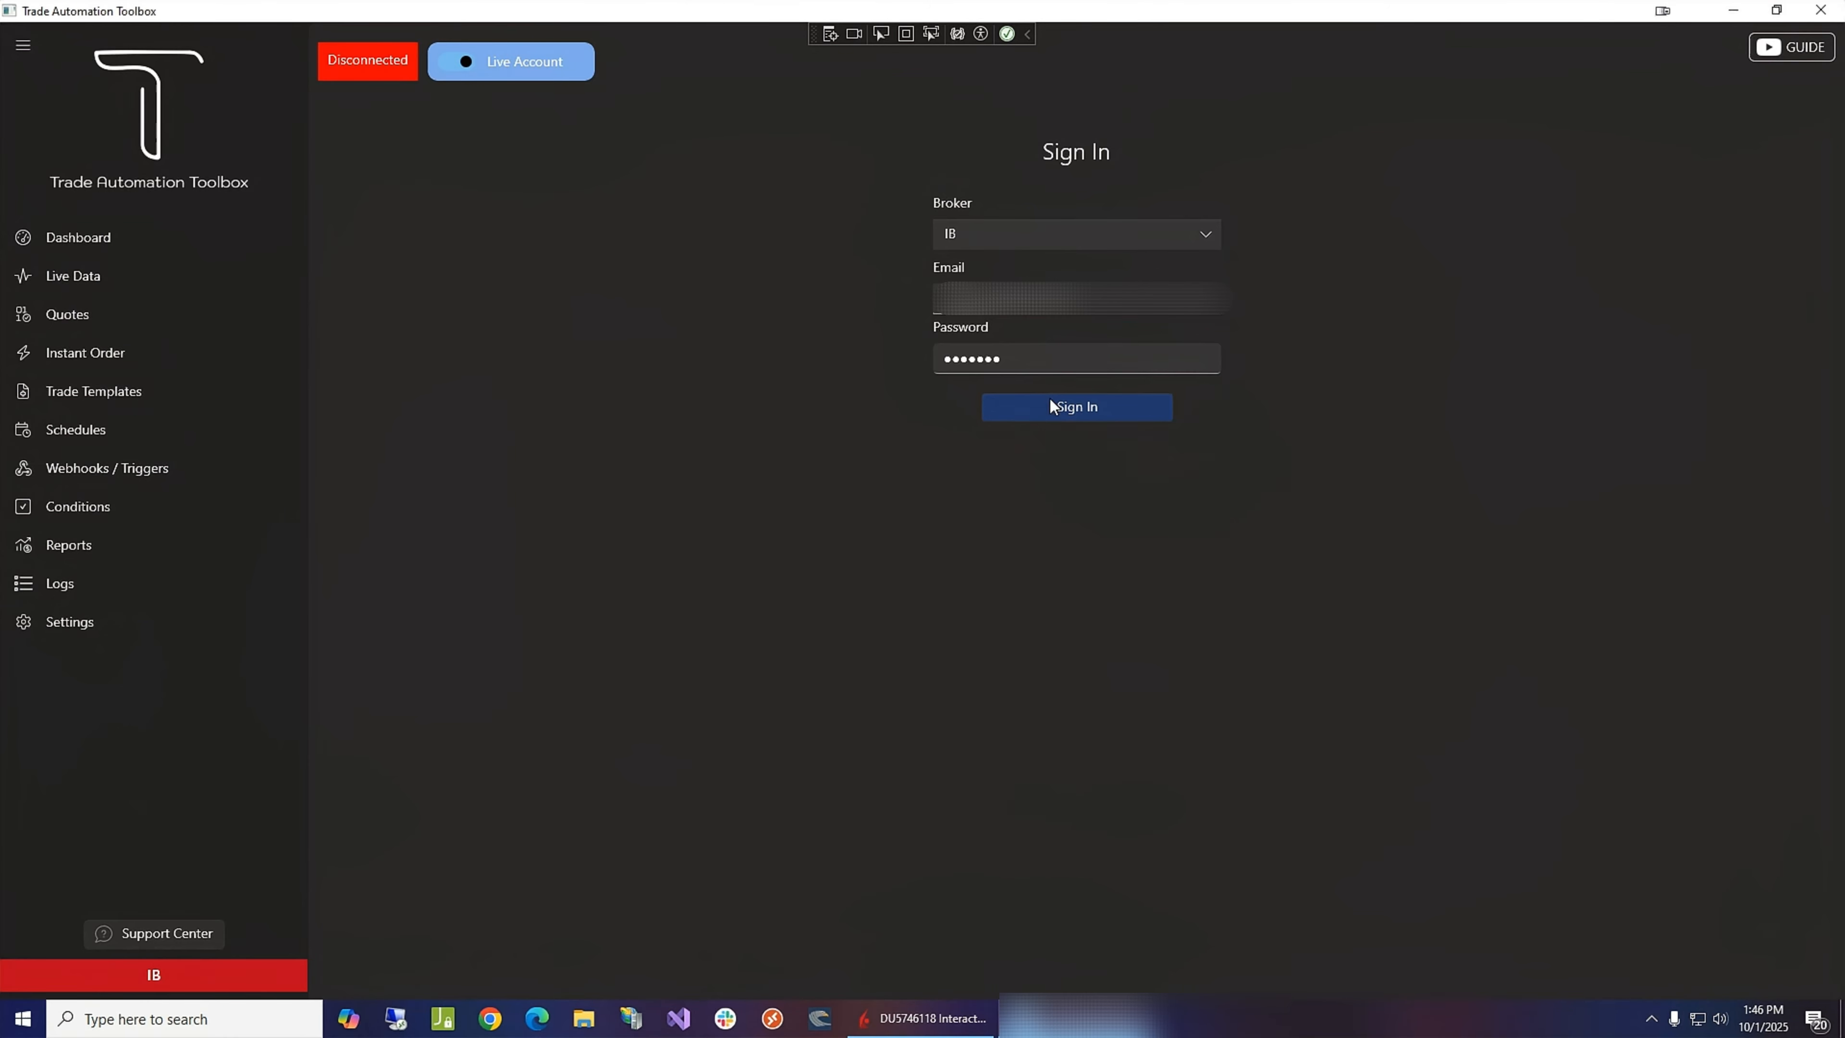
pyautogui.click(1185, 233)
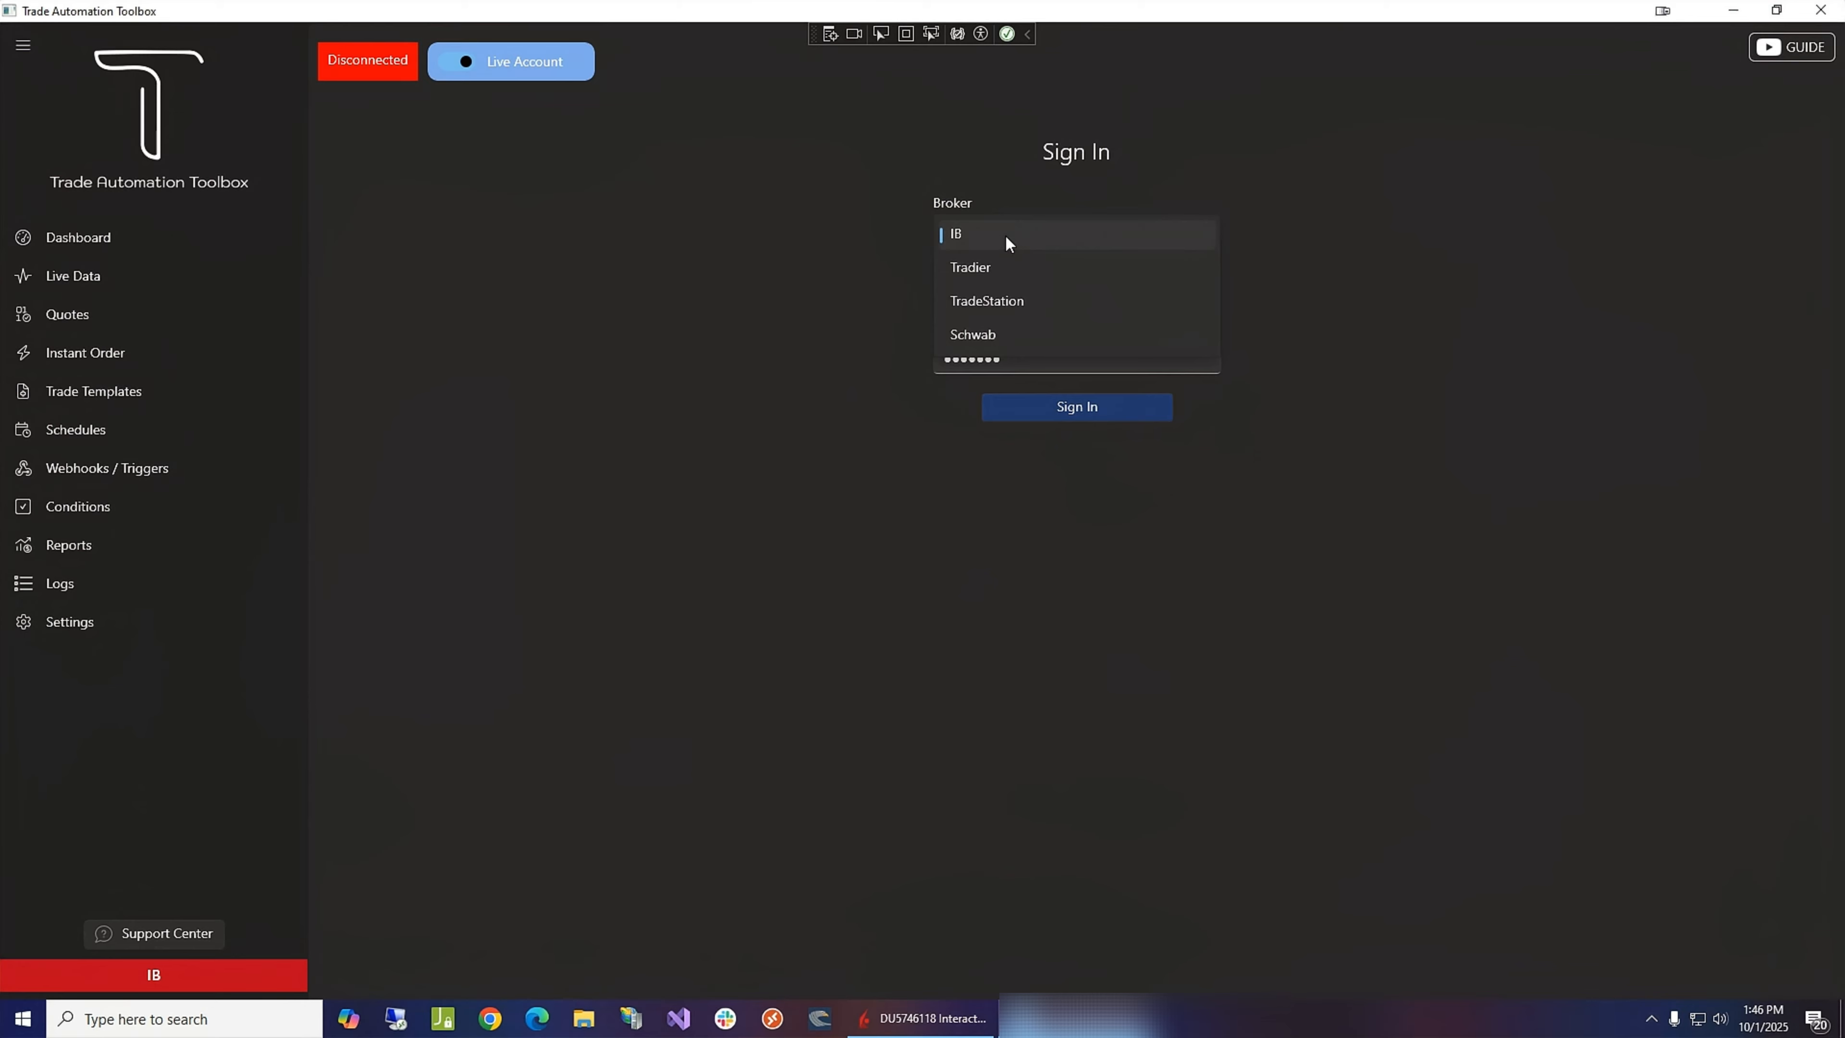
pyautogui.click(1008, 243)
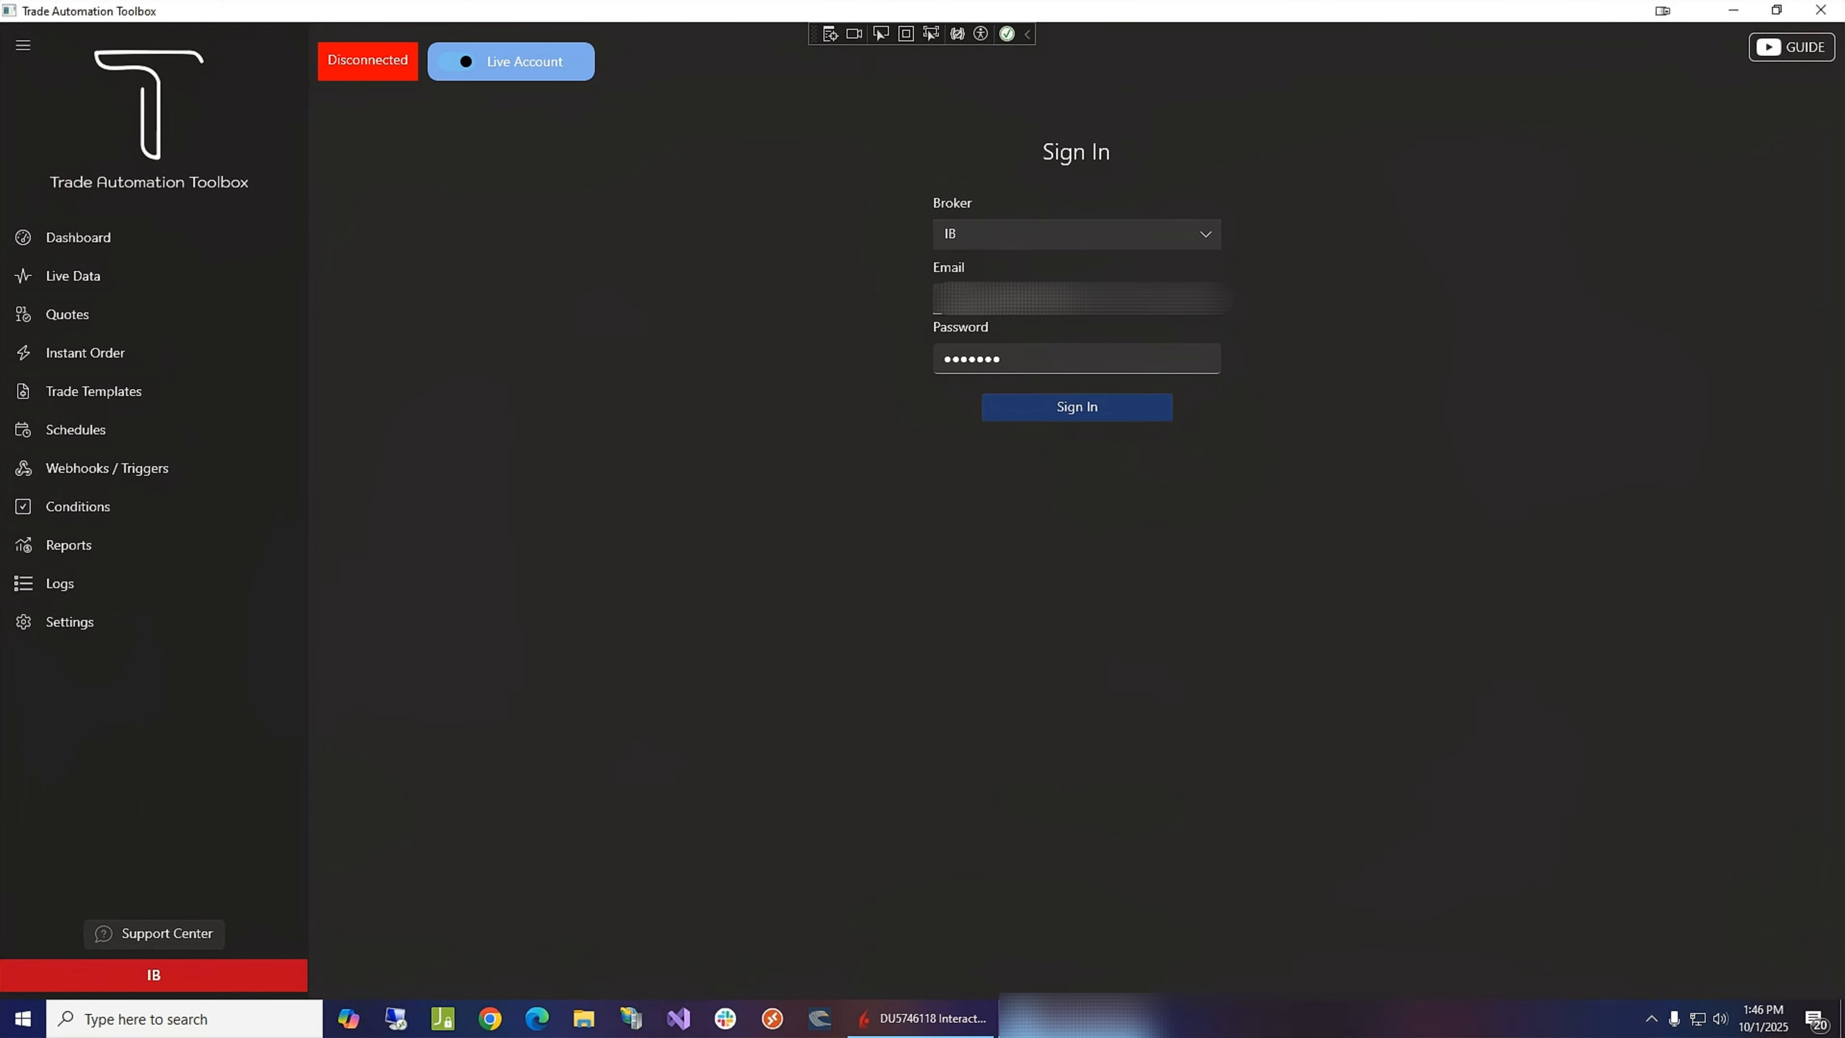
pyautogui.click(1055, 355)
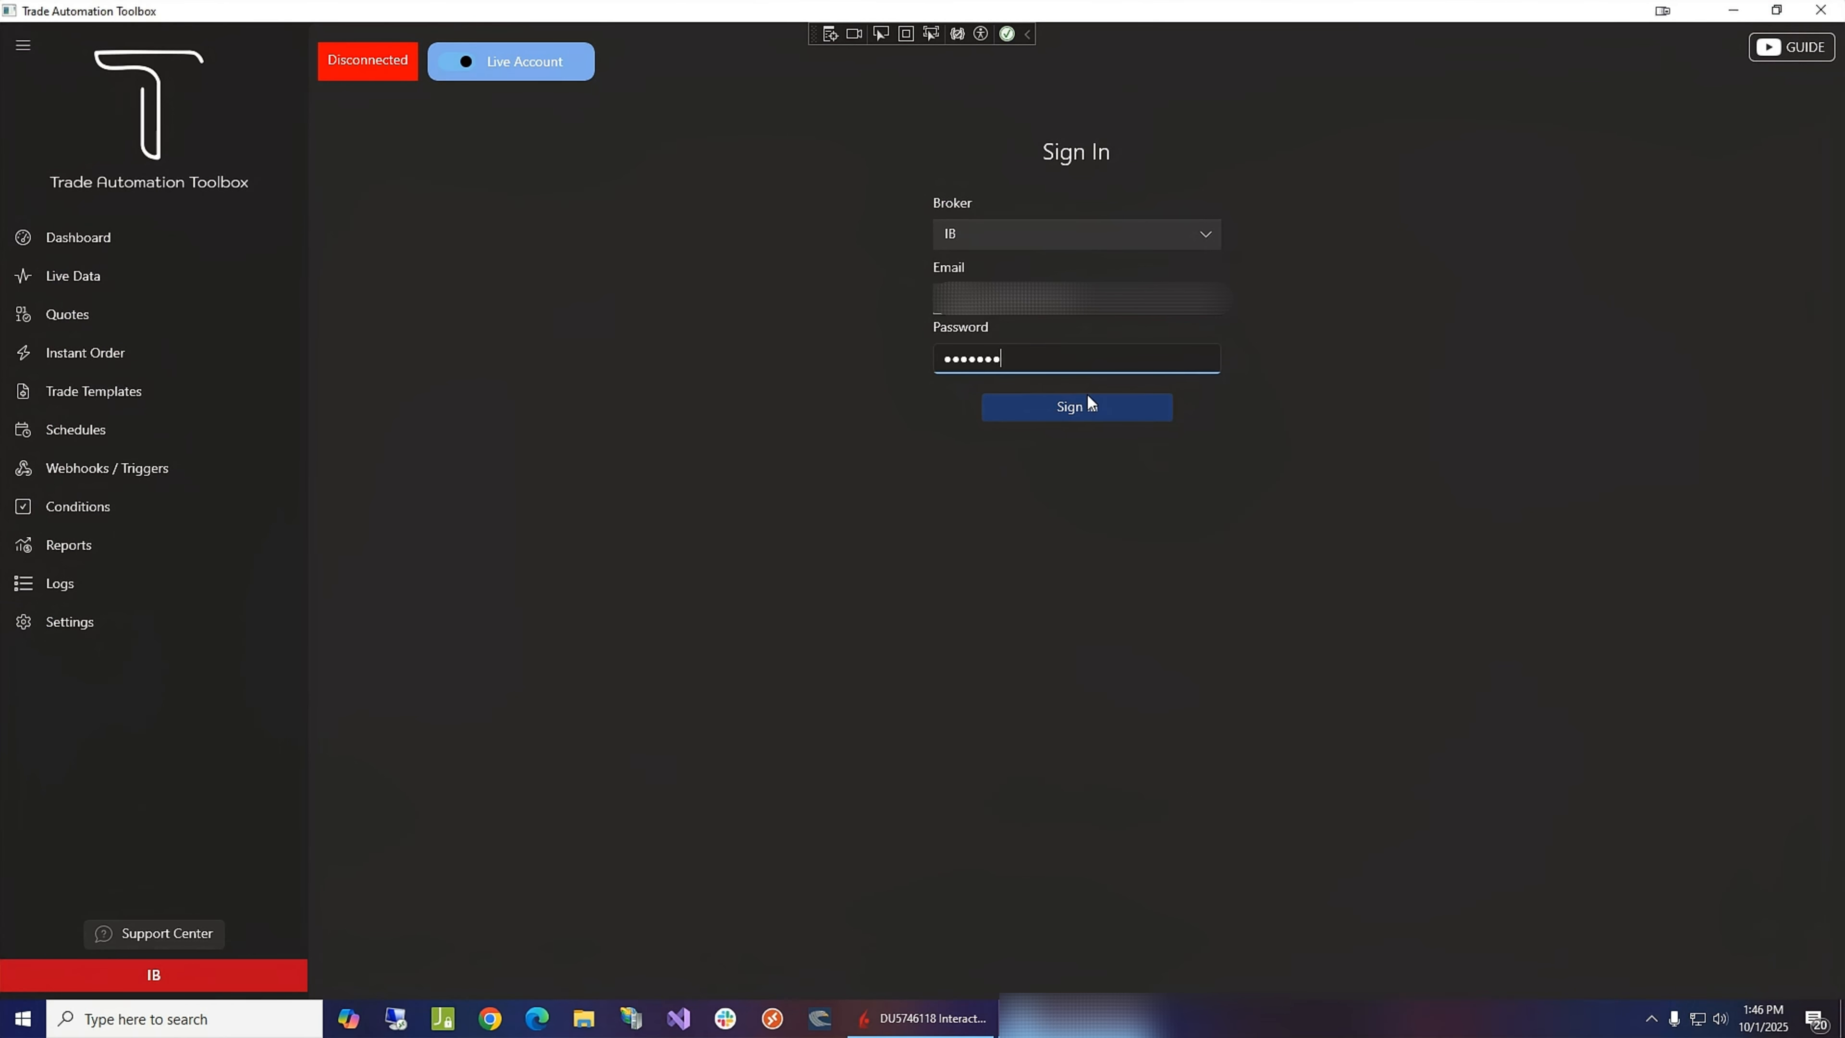
pyautogui.click(1080, 411)
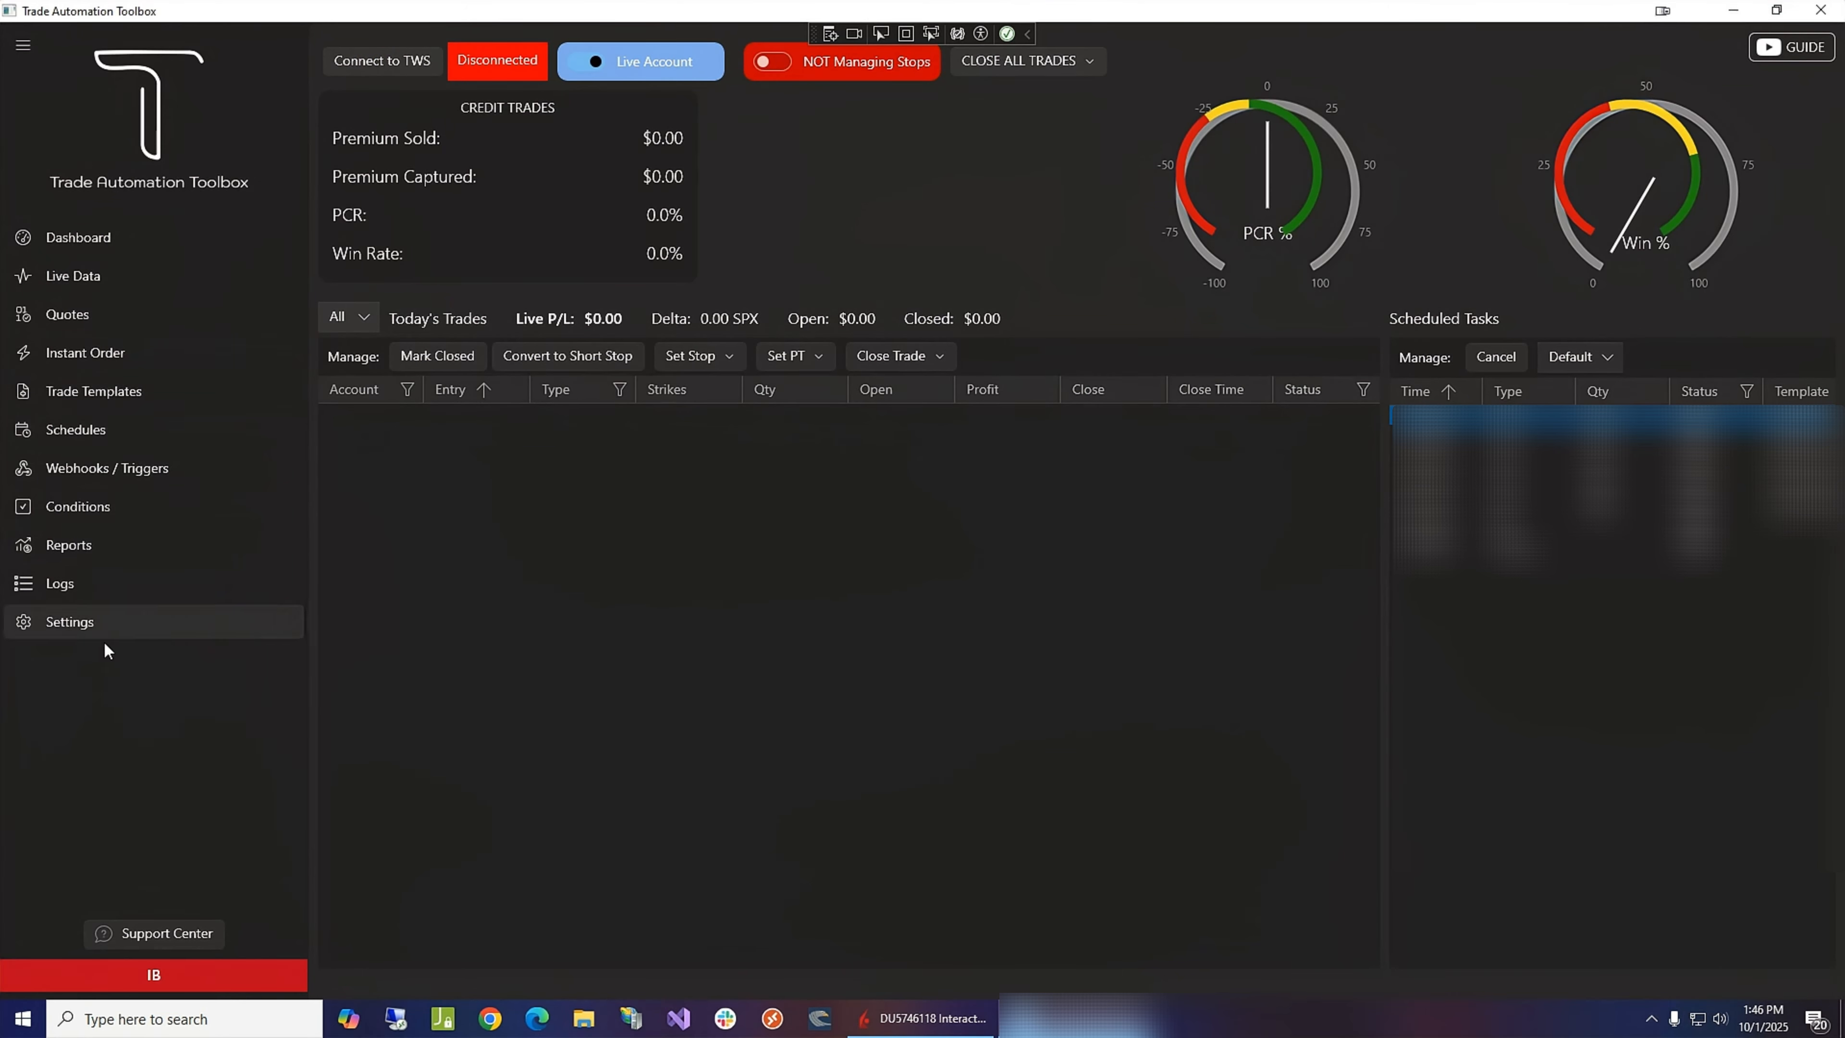
# - Switch the toolbox to the test account and open the general broker settings to check the TWS host, port and client ID
pyautogui.click(637, 63)
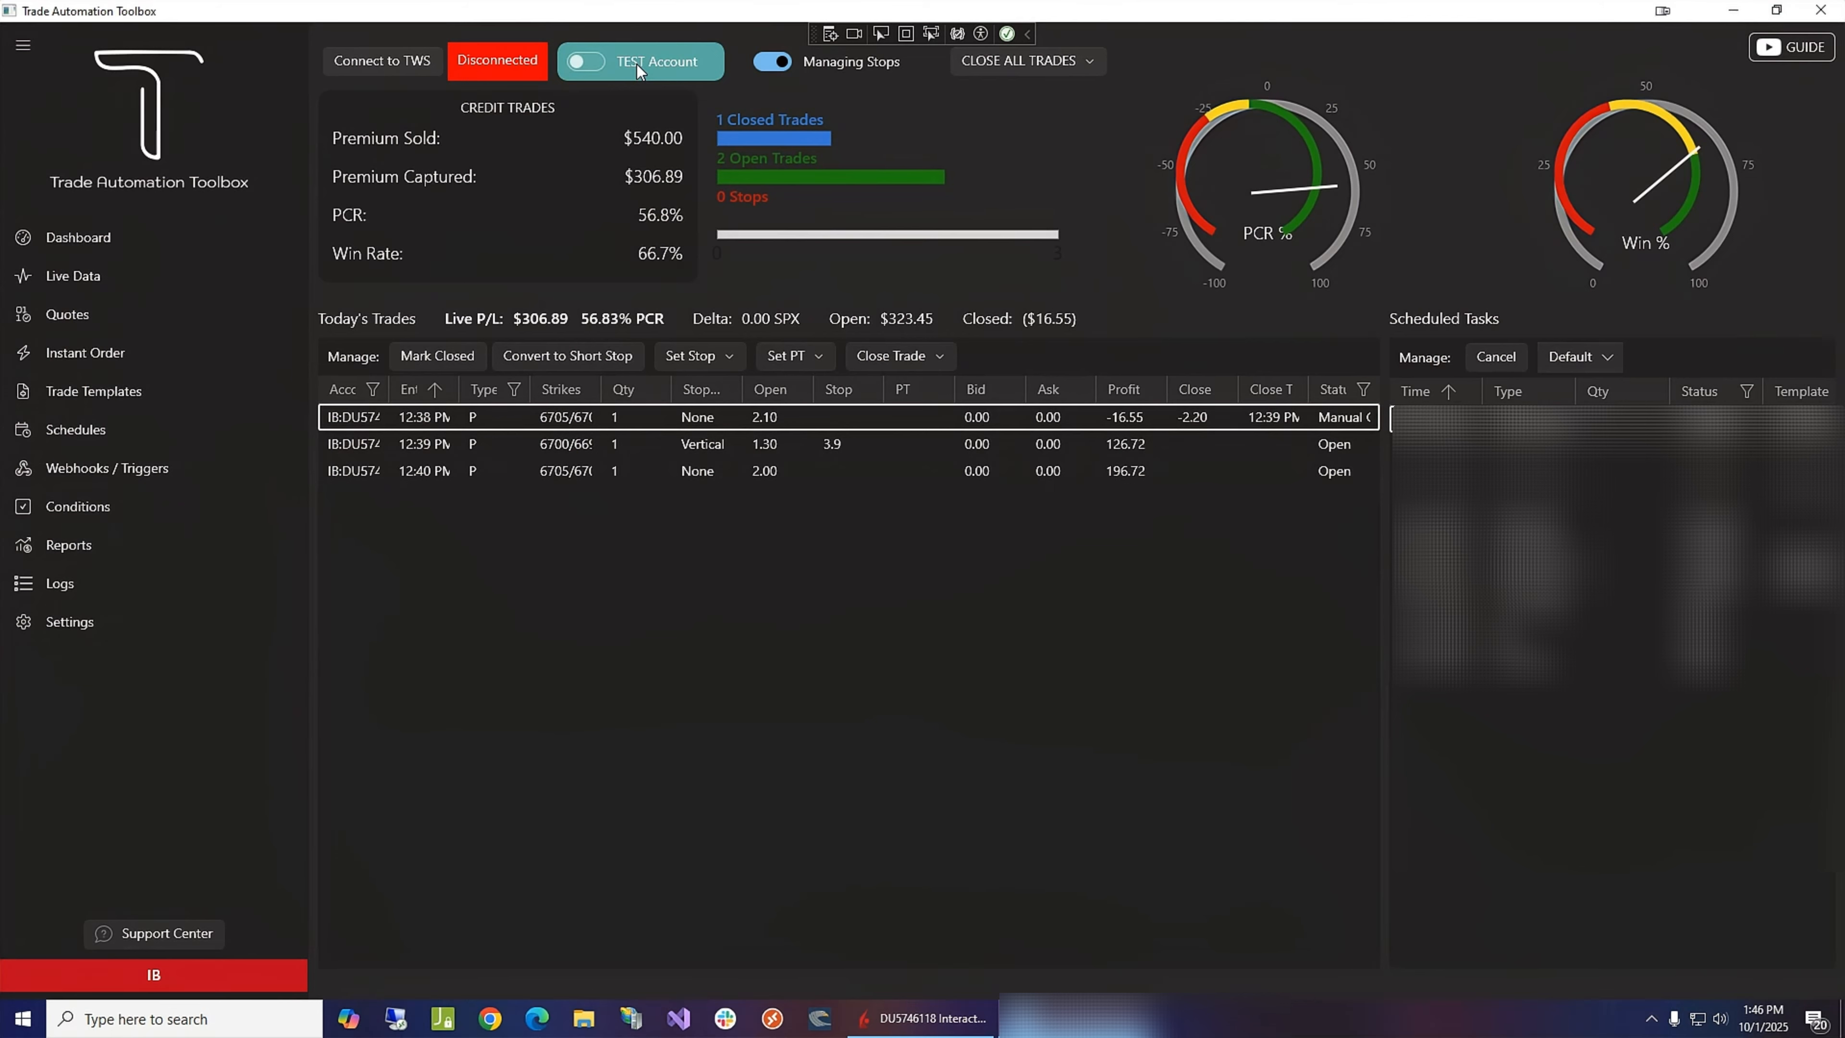
pyautogui.click(85, 622)
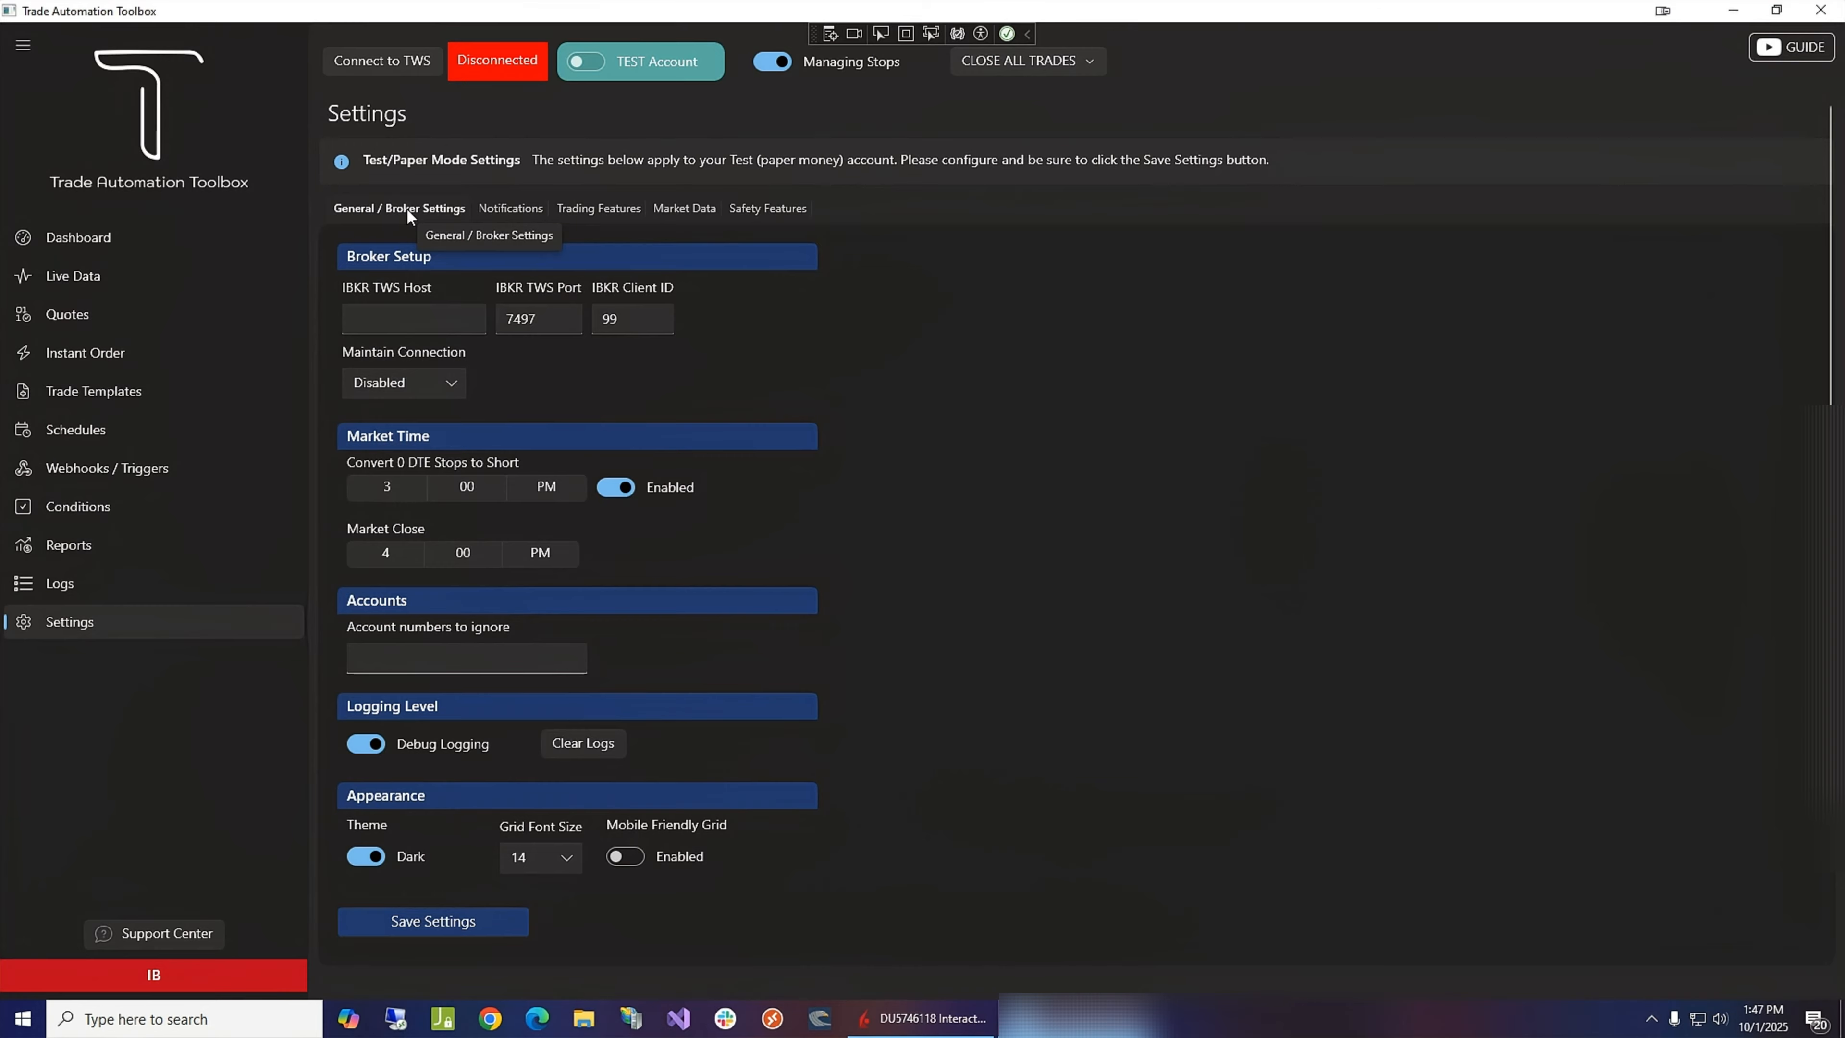
pyautogui.click(411, 317)
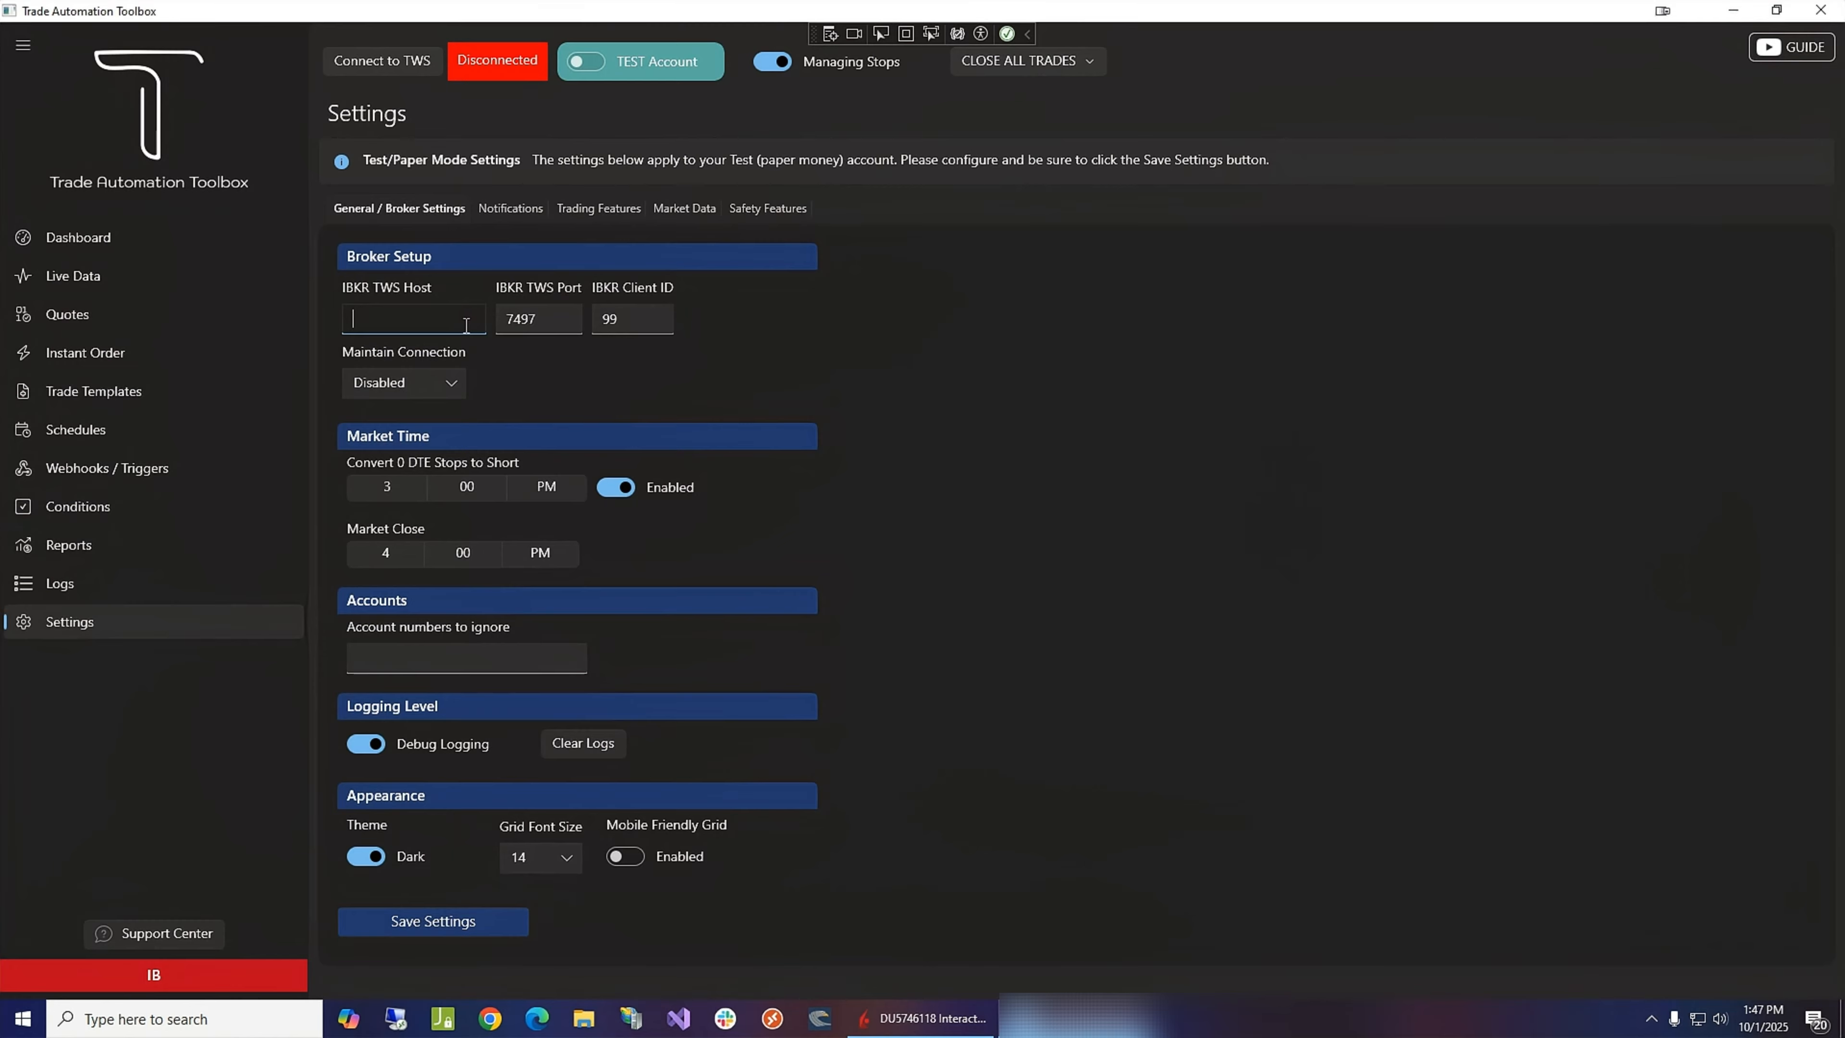
pyautogui.click(566, 319)
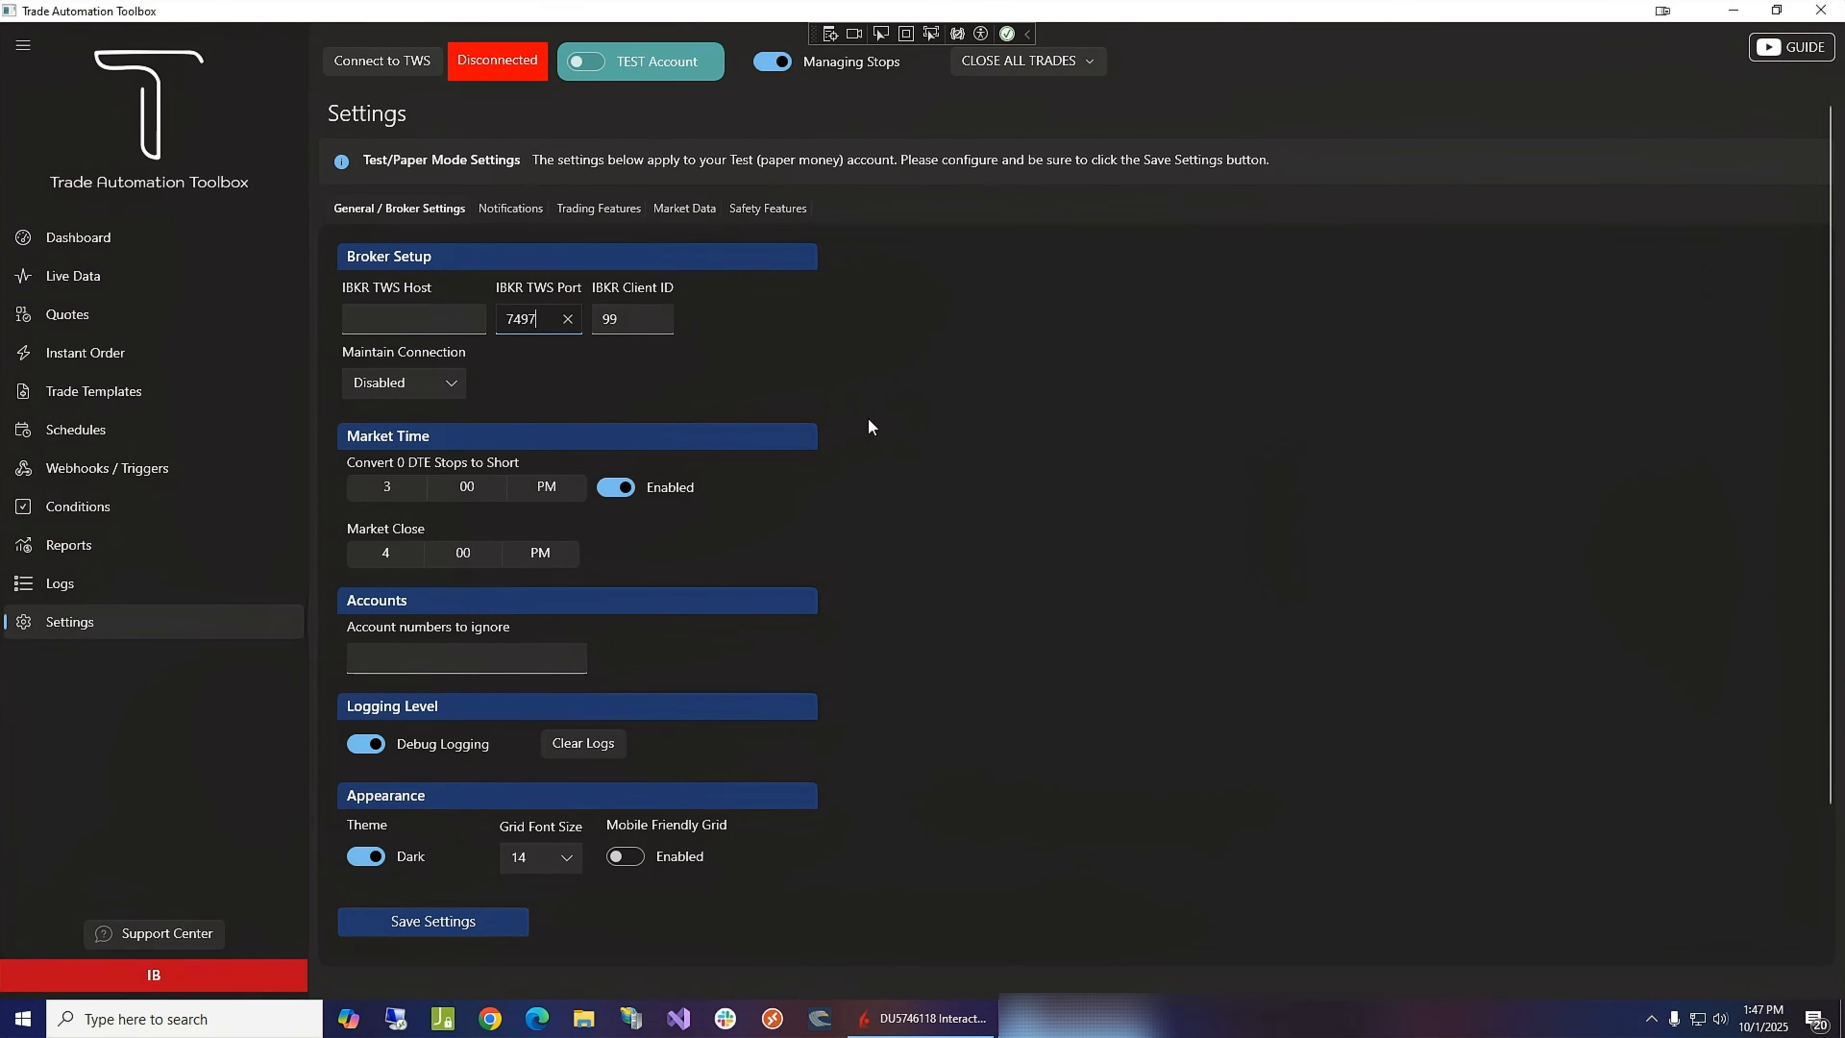
pyautogui.click(623, 313)
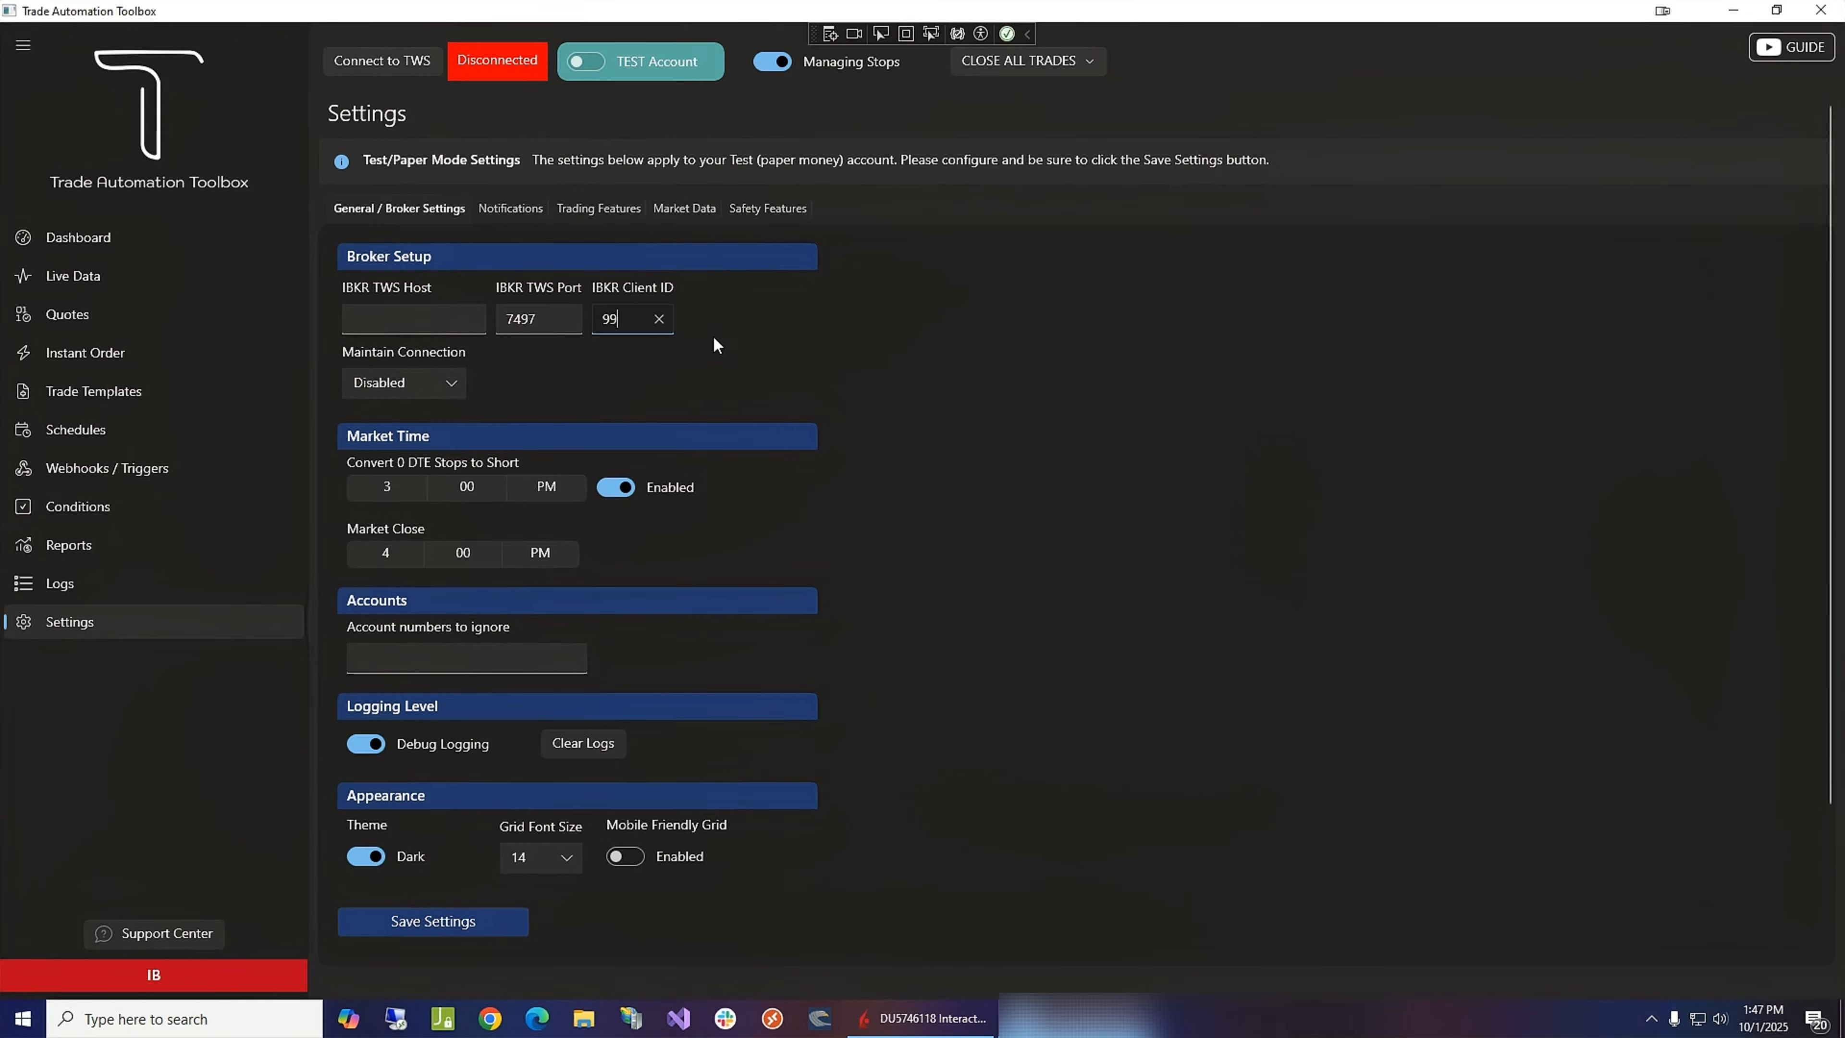
# - Set the Maintain Connection option to Always
pyautogui.click(406, 384)
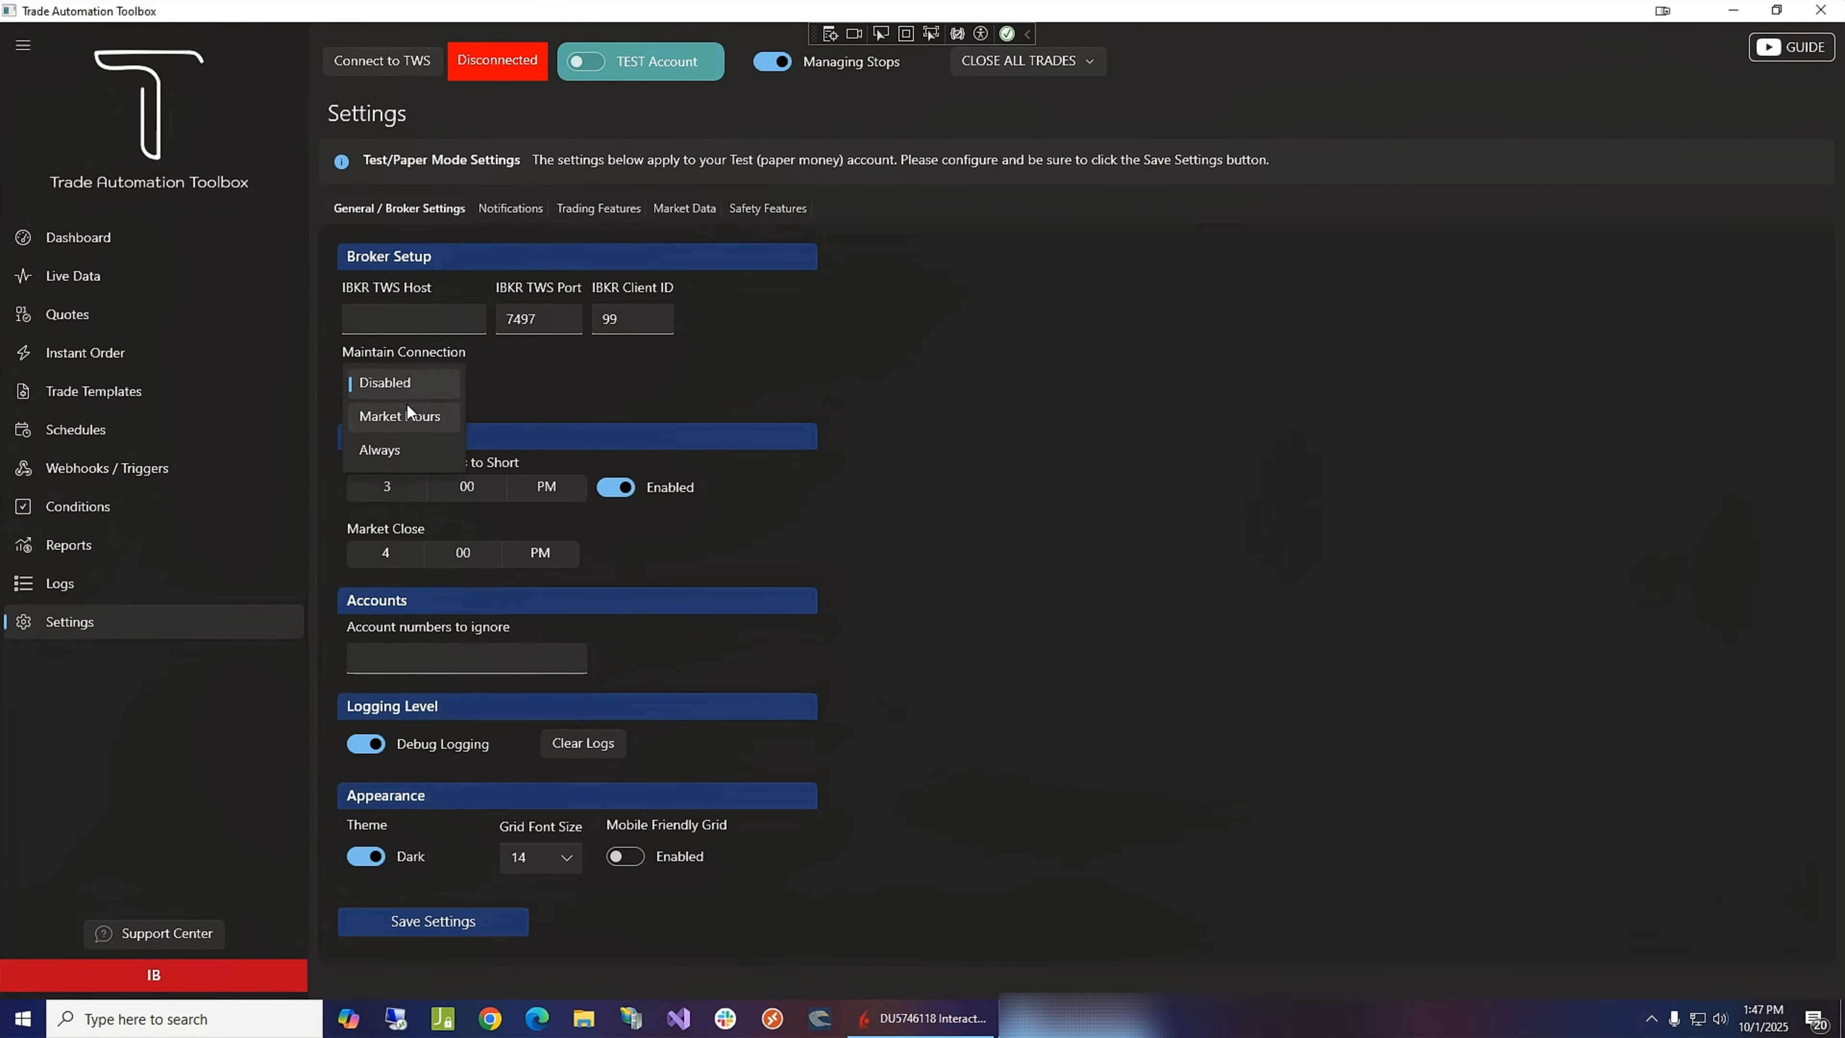
pyautogui.click(407, 382)
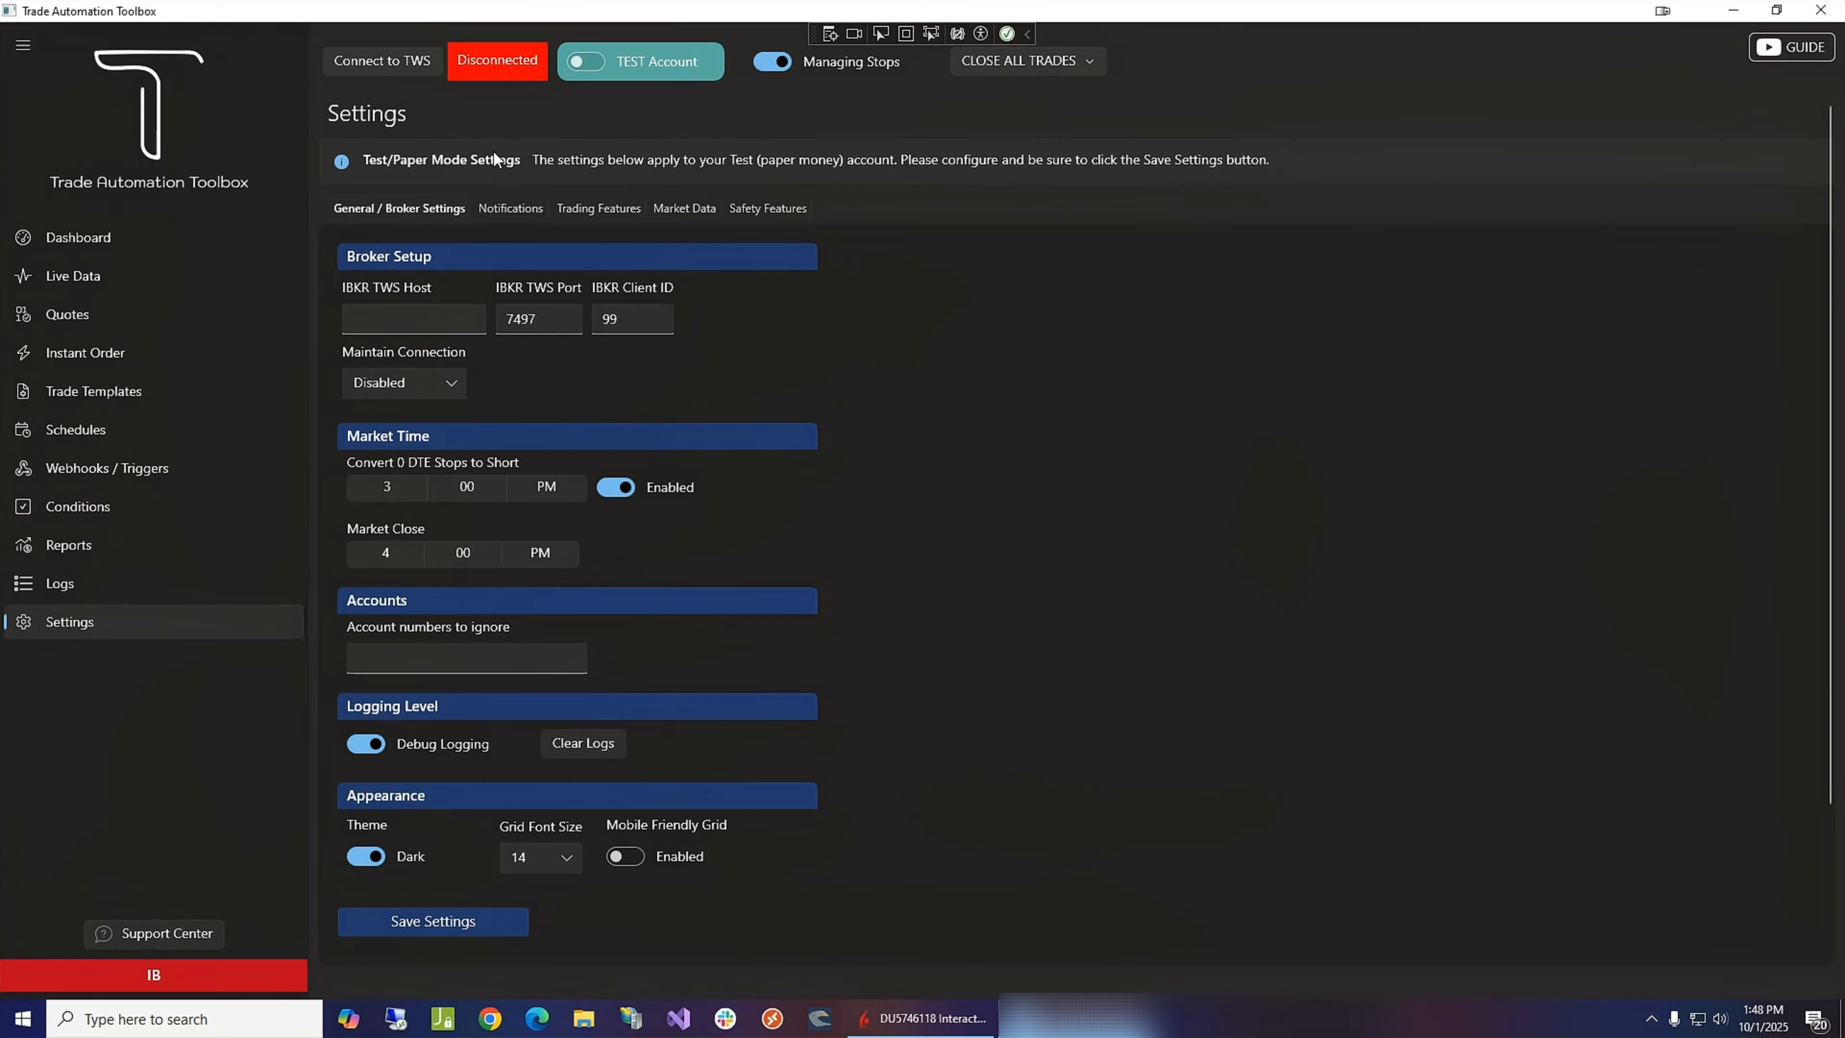
pyautogui.click(422, 384)
pyautogui.click(407, 420)
pyautogui.click(407, 388)
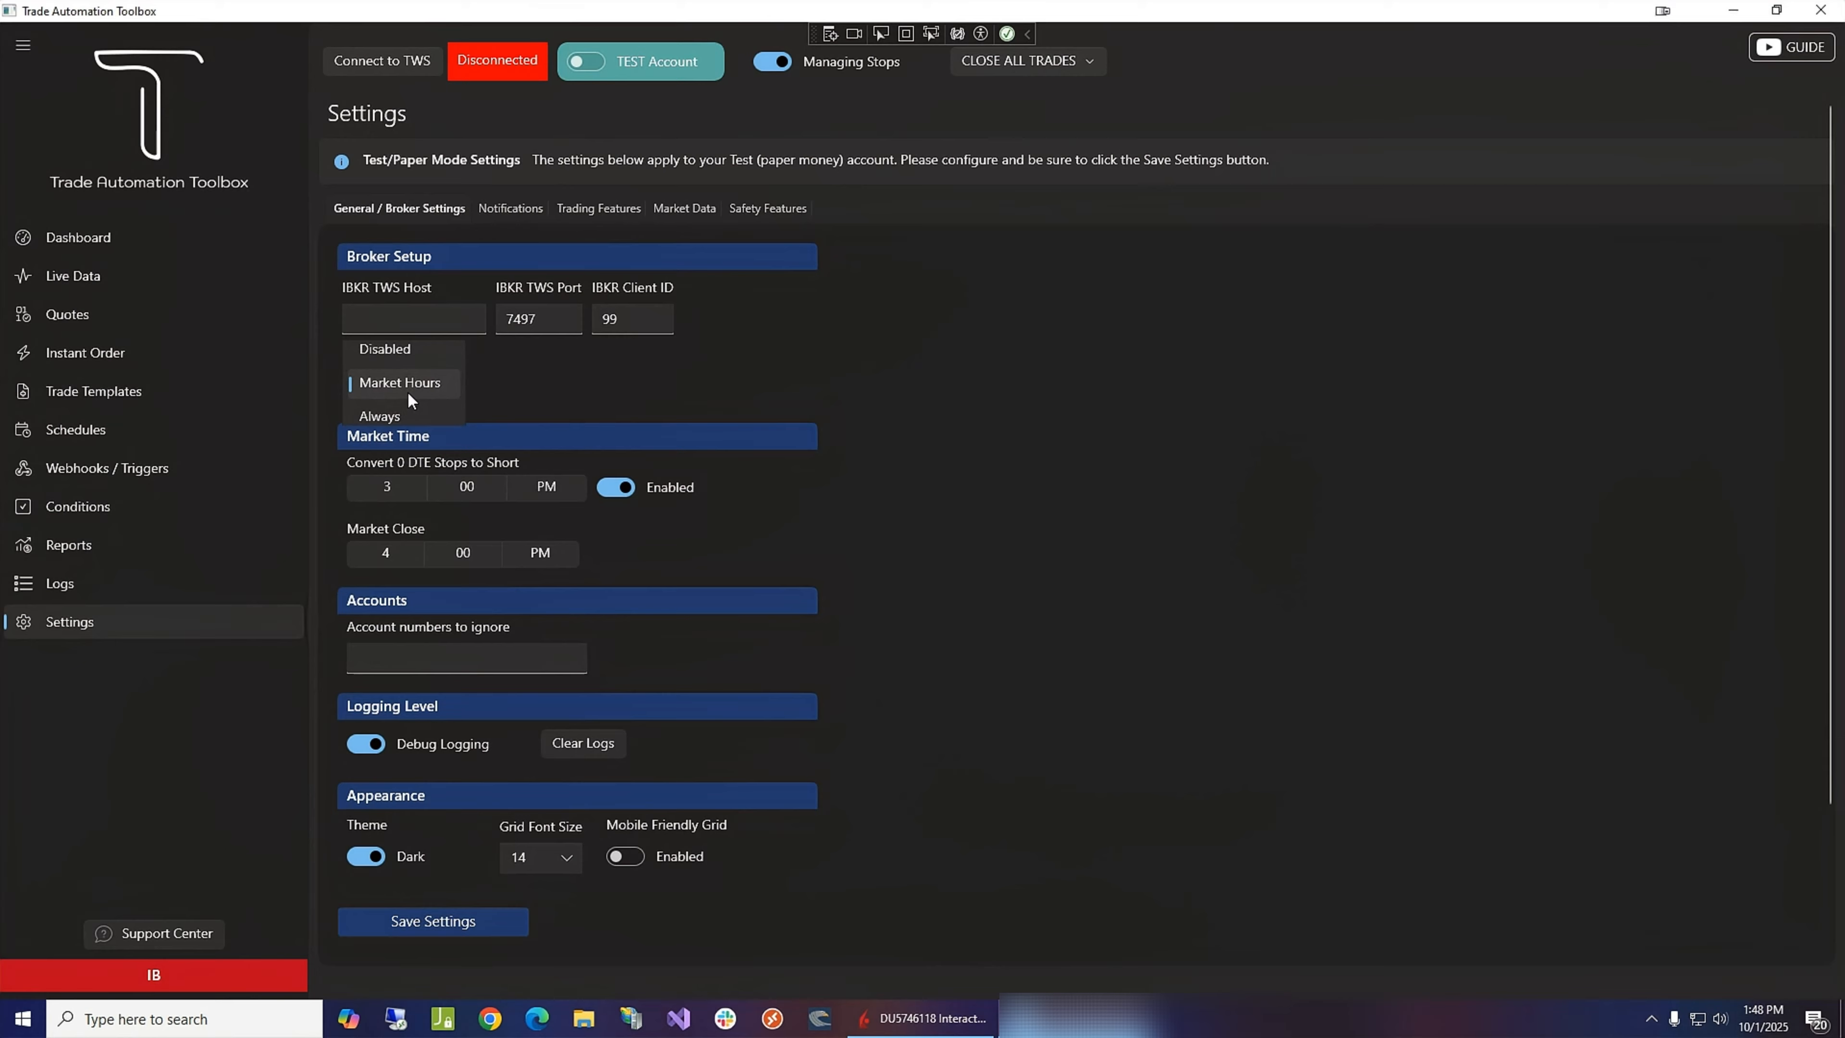
pyautogui.click(388, 422)
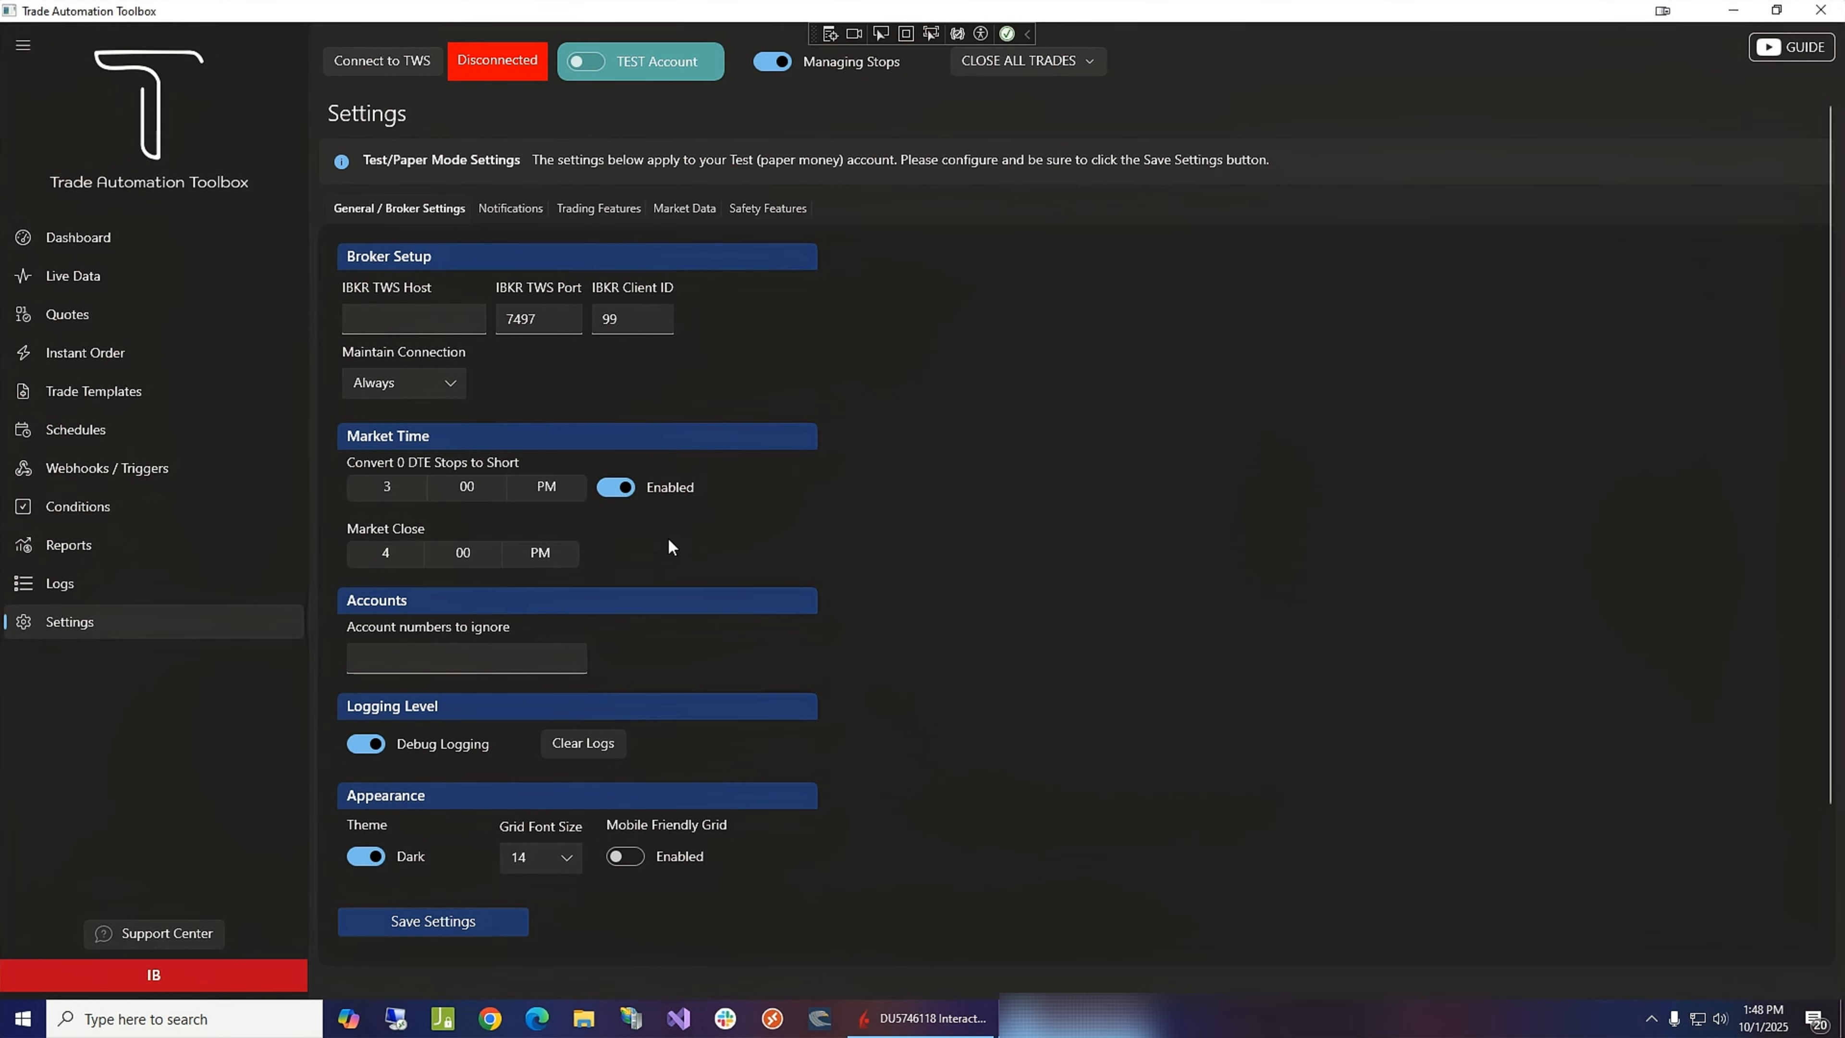
# - Set the Market Close time to 3:00 PM
pyautogui.click(368, 550)
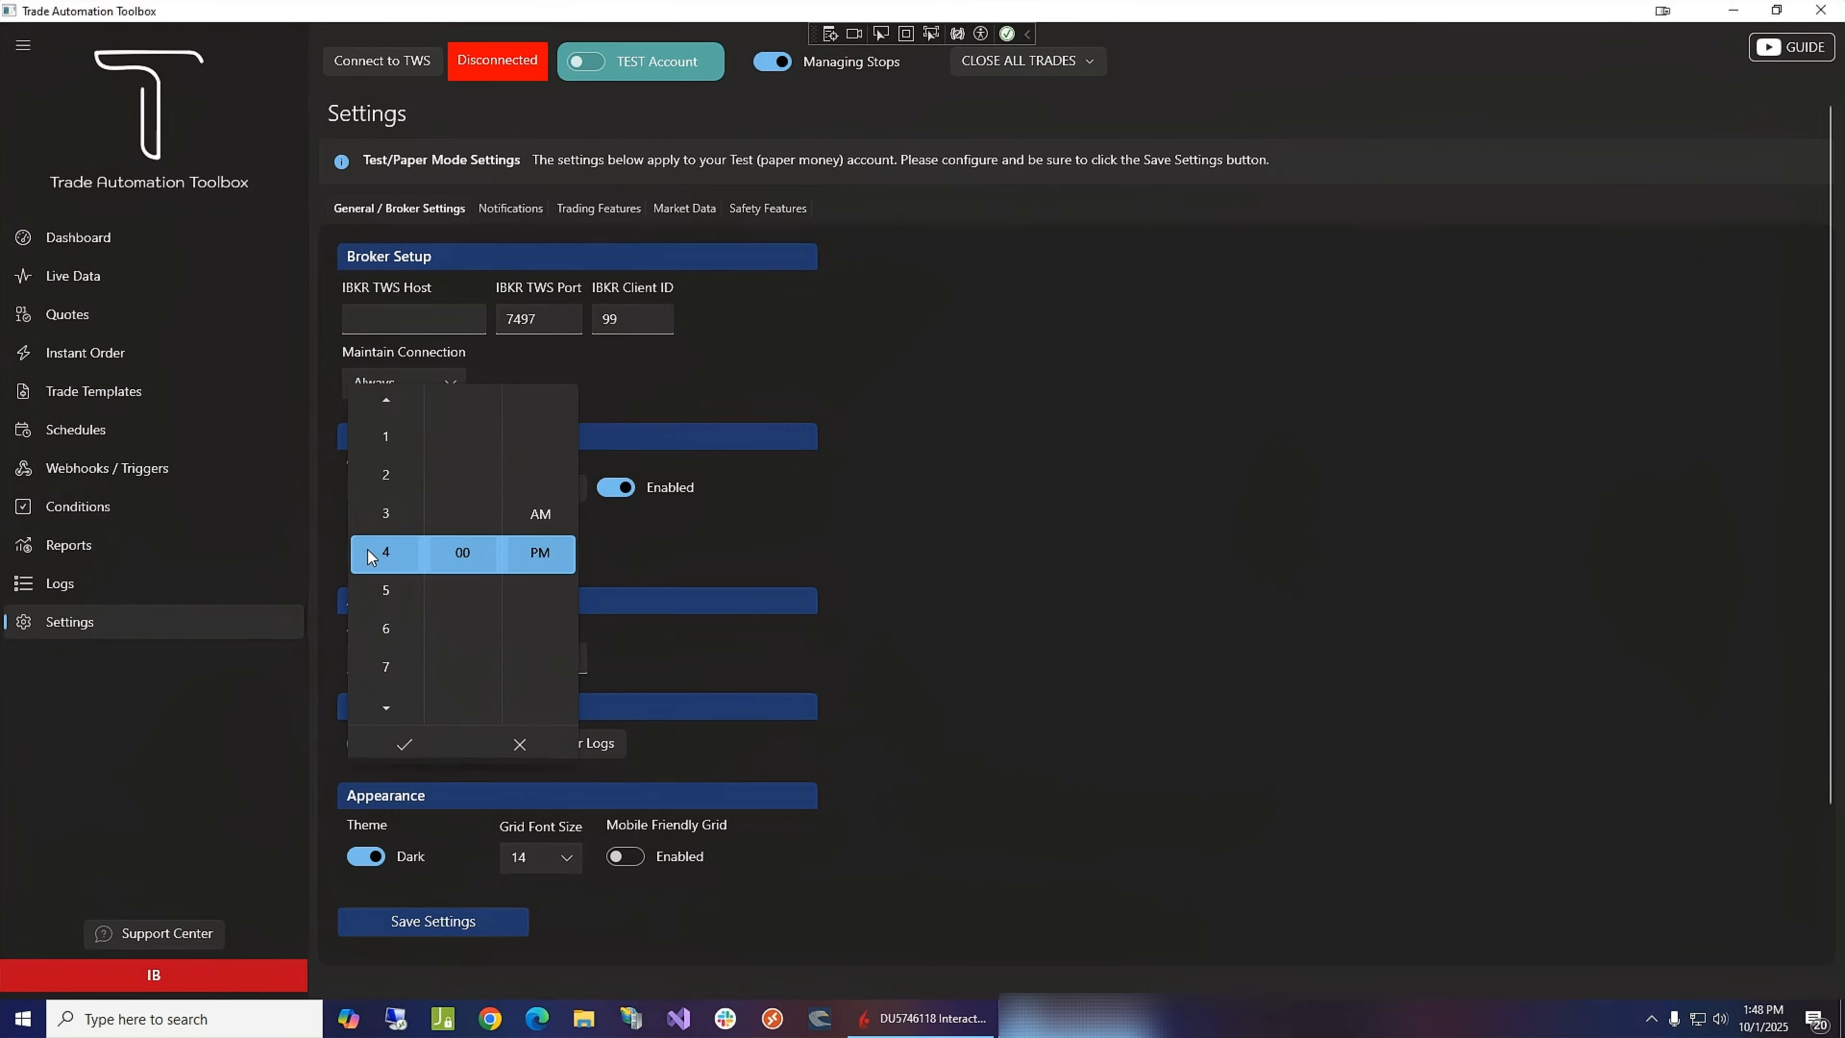
pyautogui.click(392, 515)
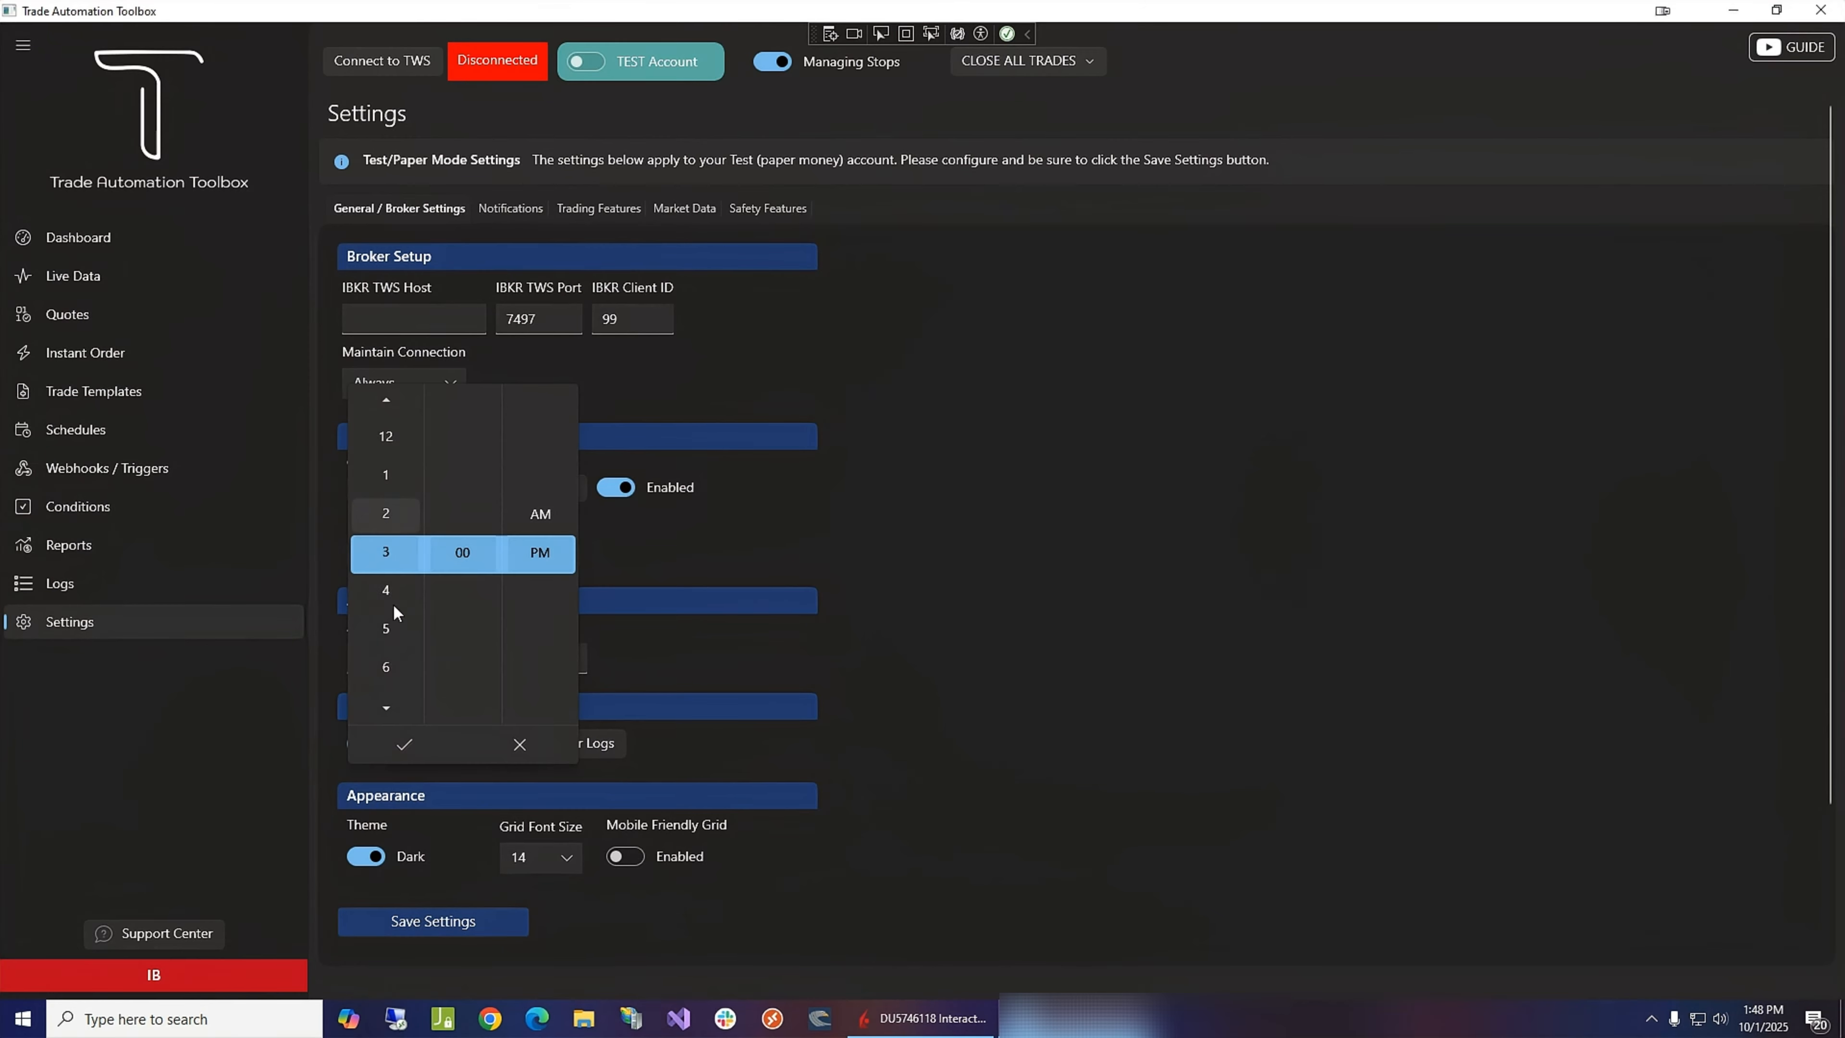
pyautogui.click(404, 743)
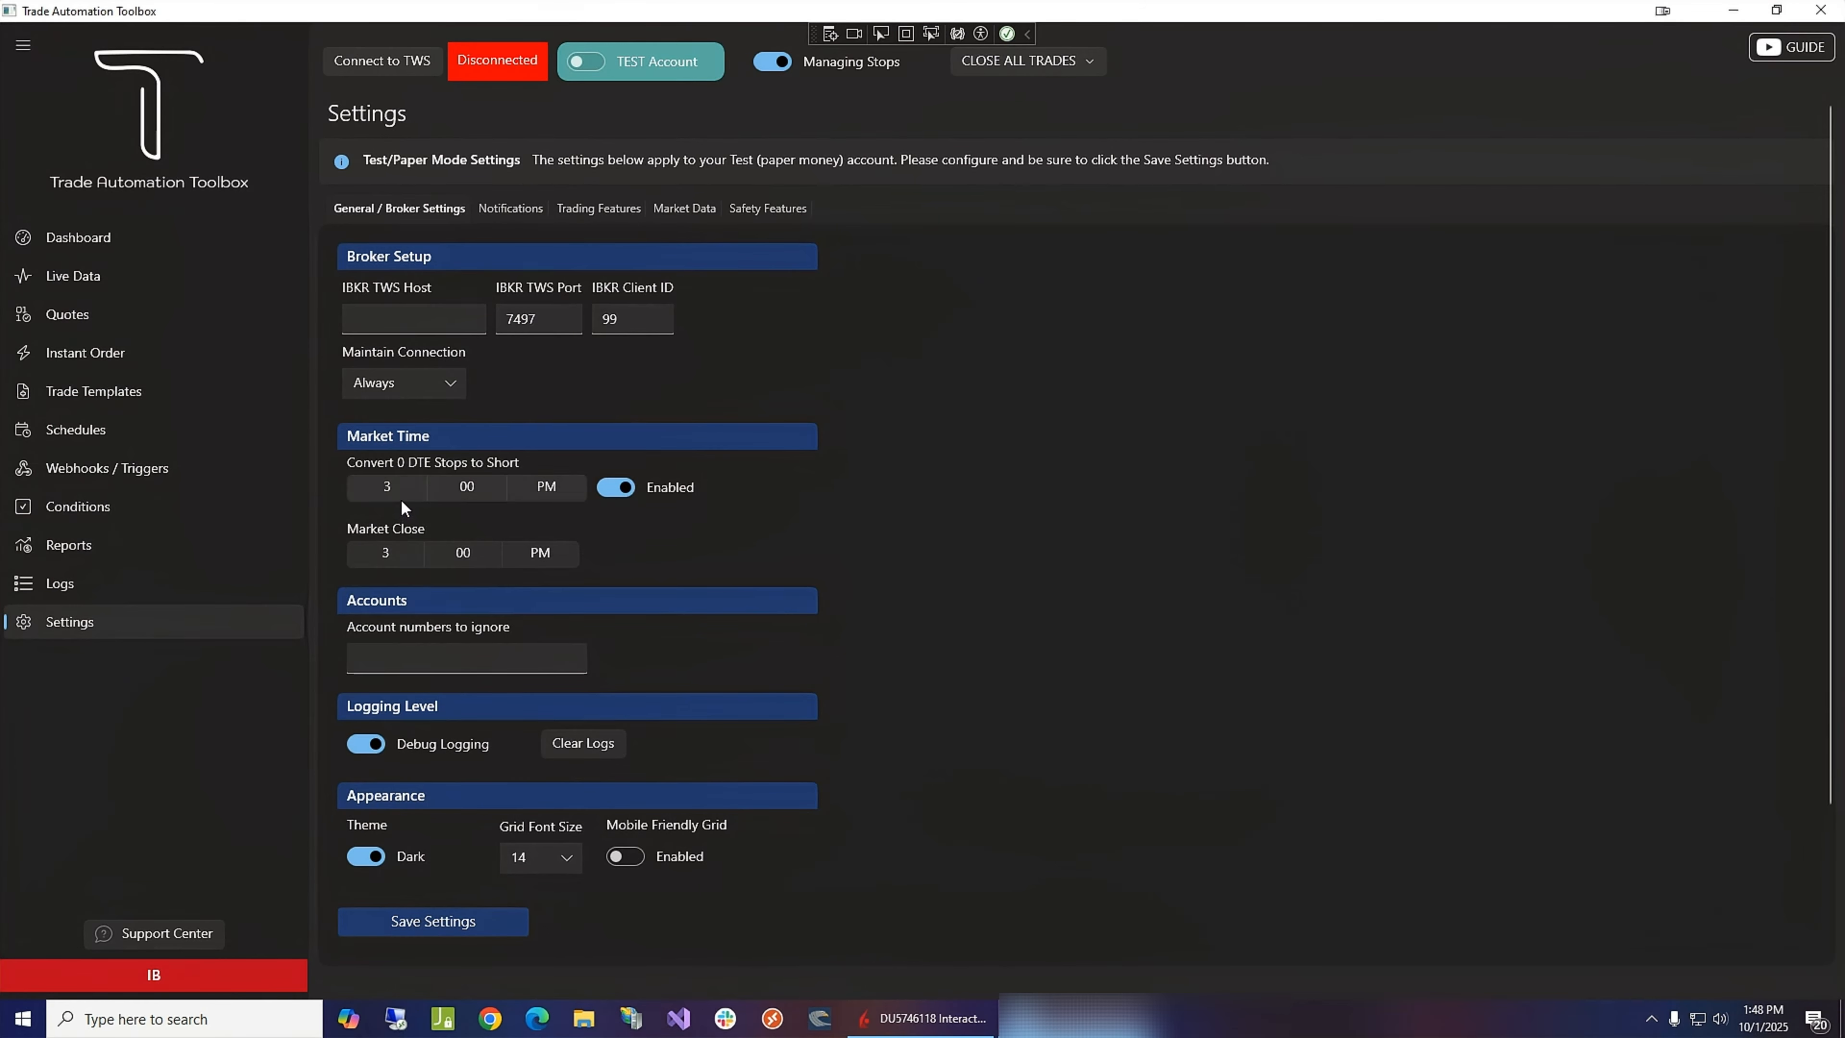
# - Set the Convert 0 DTE Stops to Short time to 2:30 PM and save the settings
pyautogui.click(385, 482)
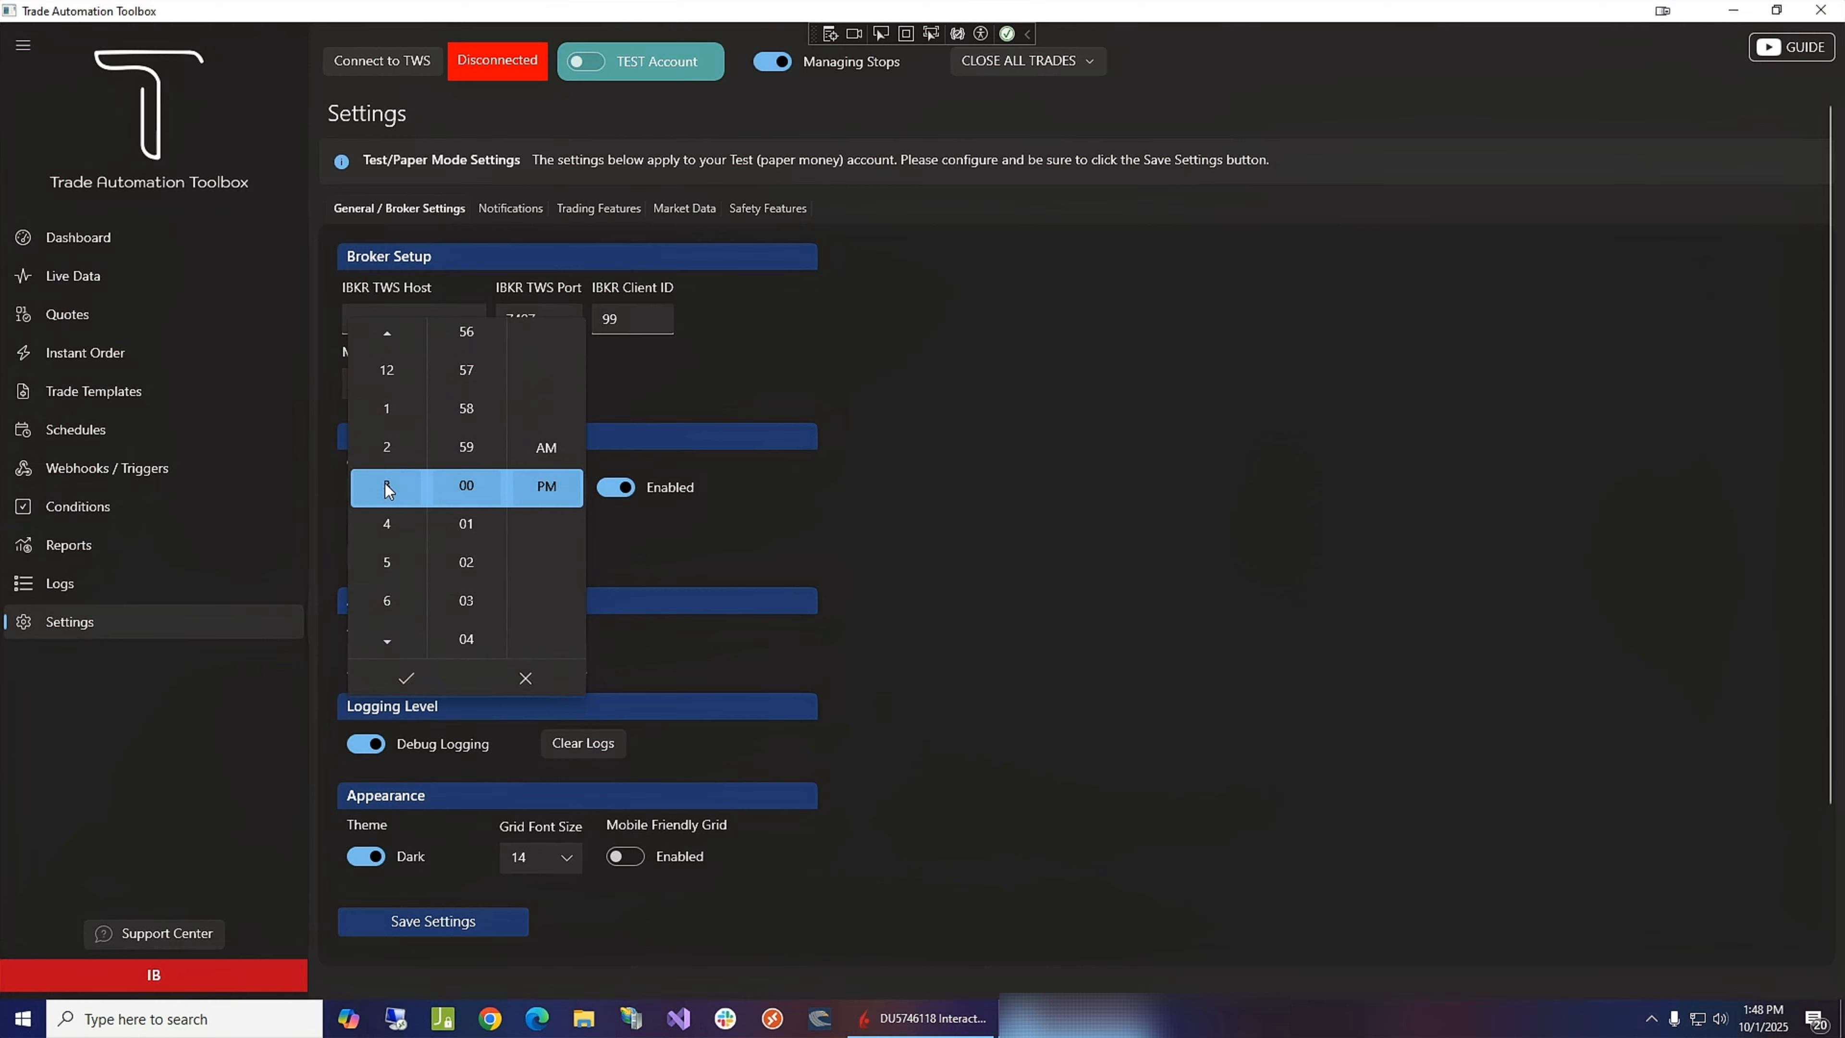
pyautogui.click(390, 447)
pyautogui.scroll(-8, 474, 548)
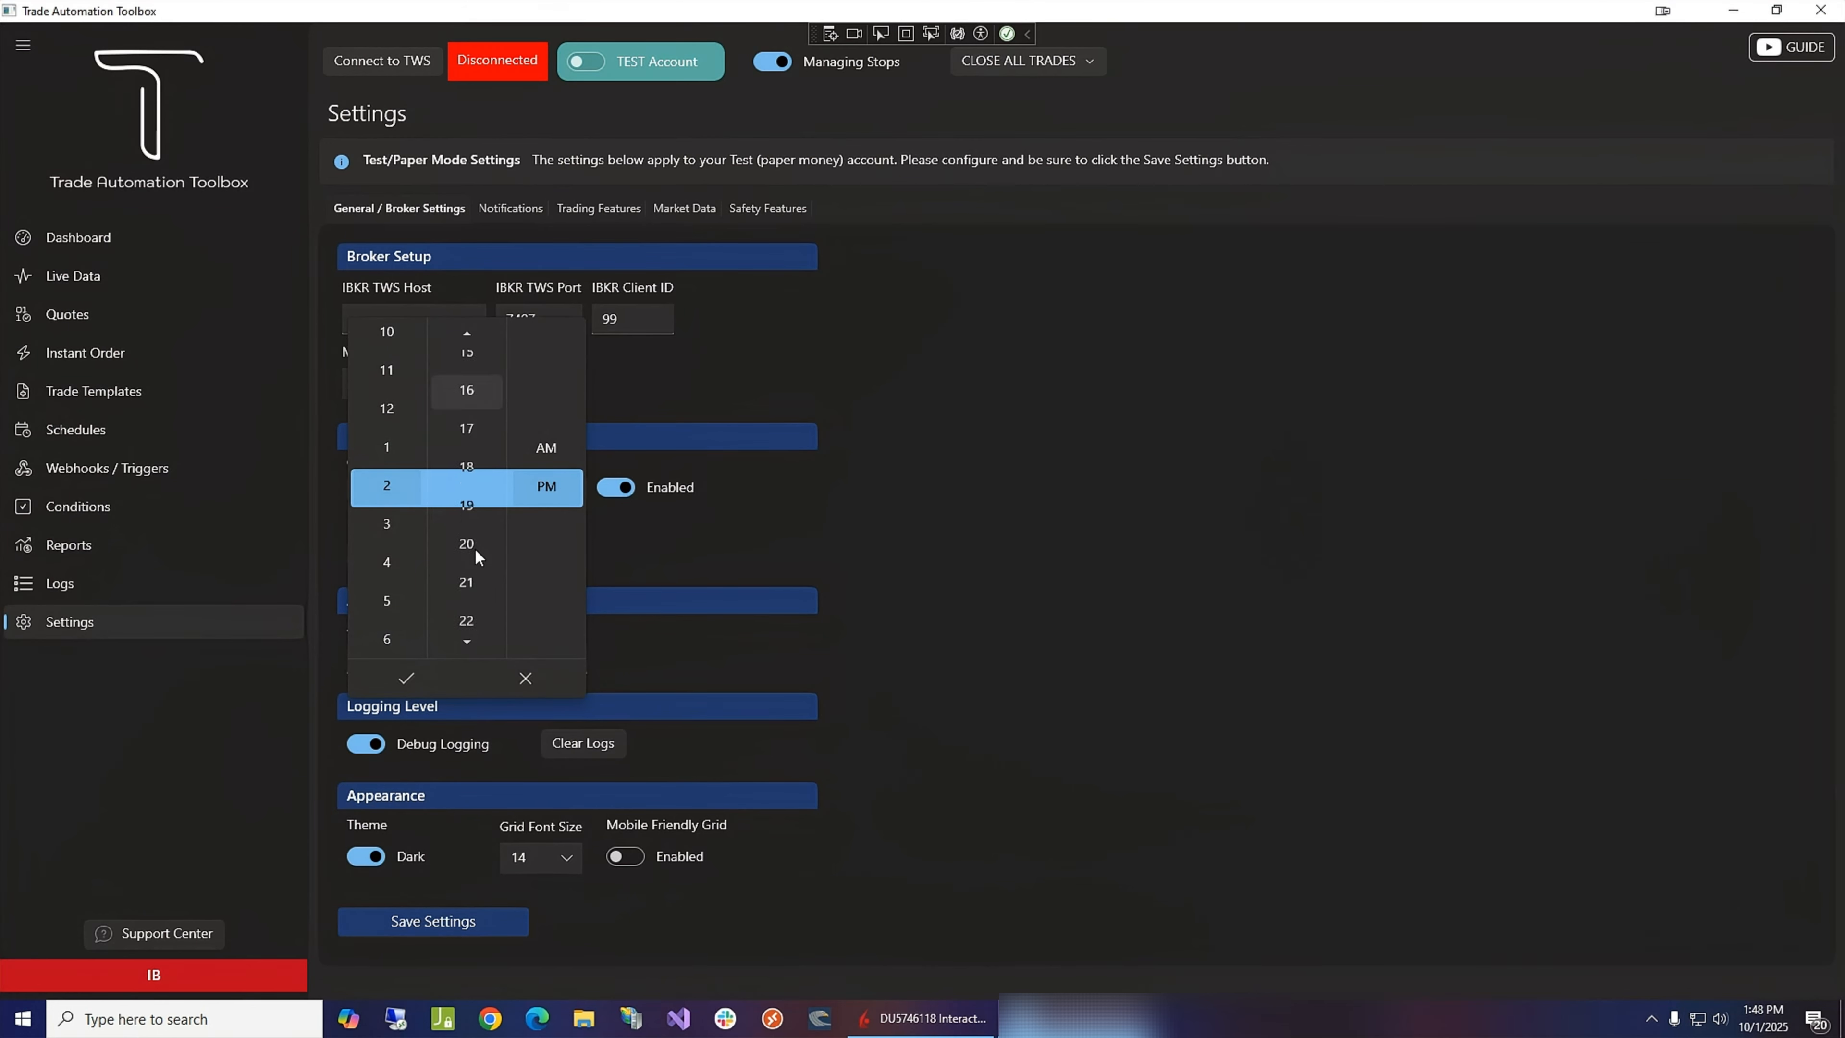
pyautogui.scroll(-2, 474, 548)
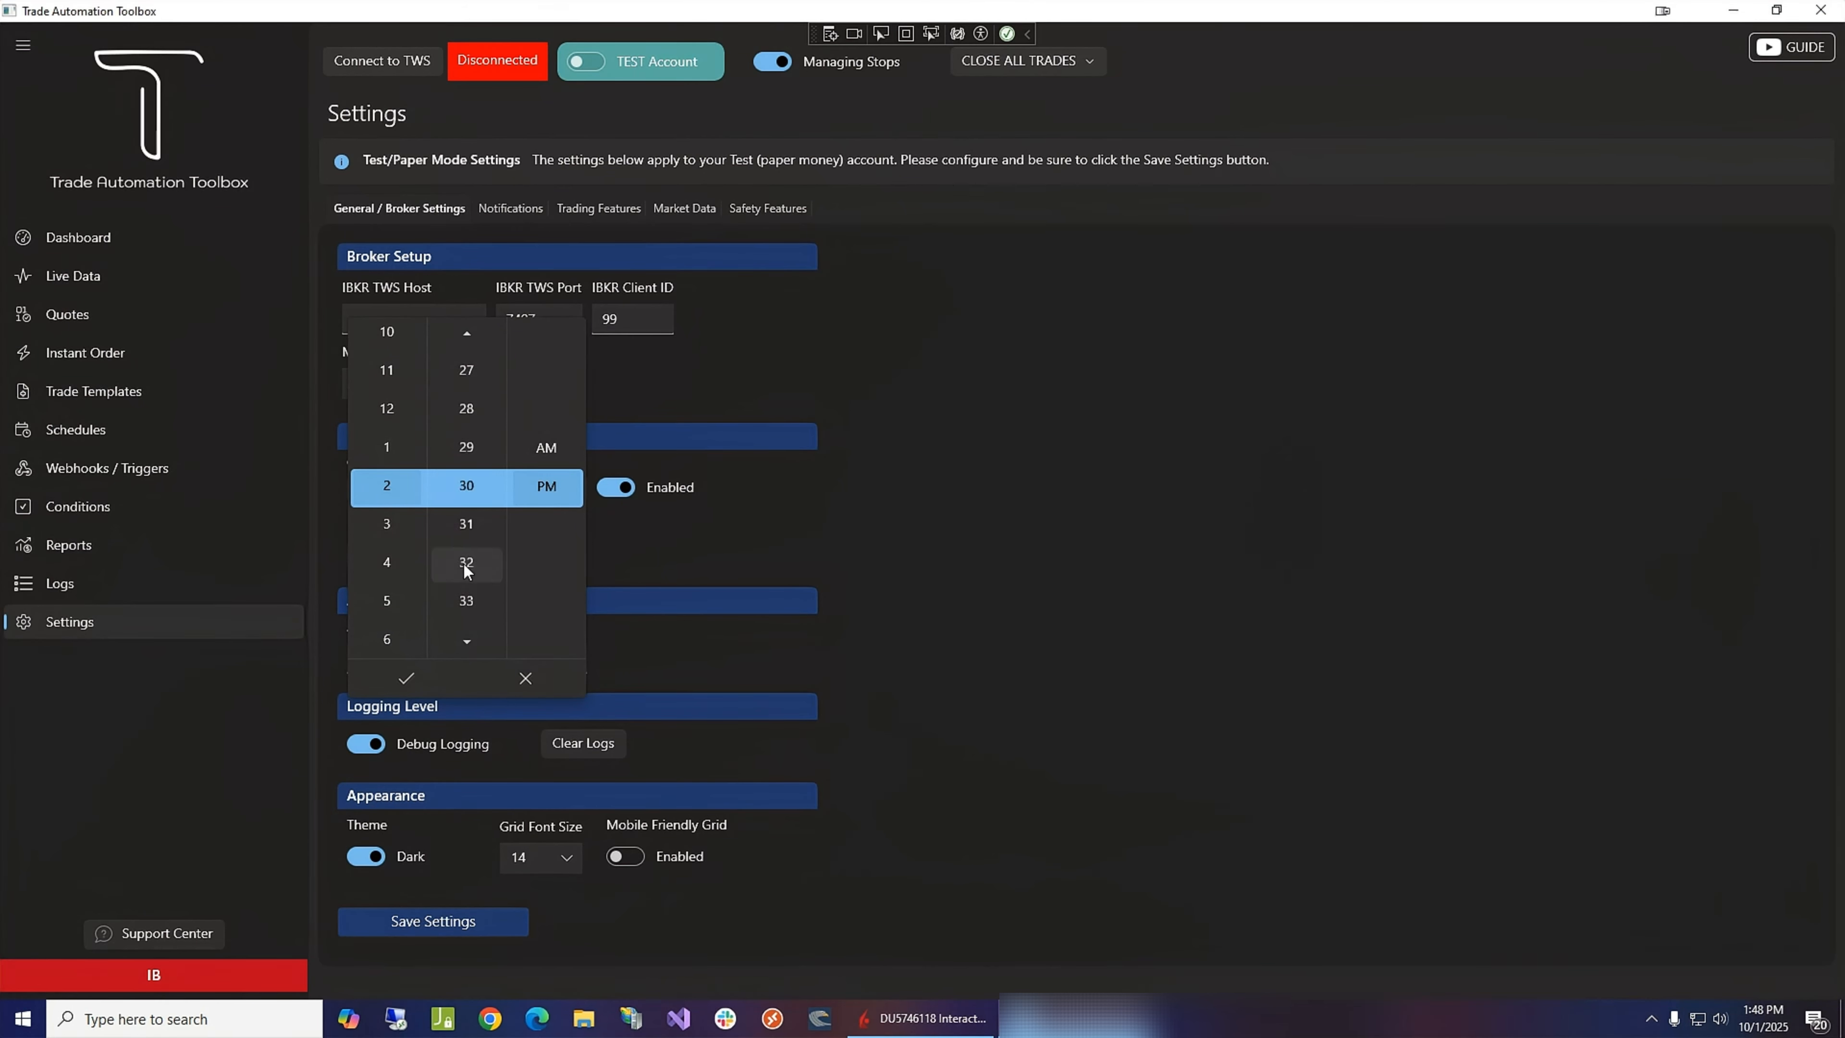
pyautogui.click(406, 678)
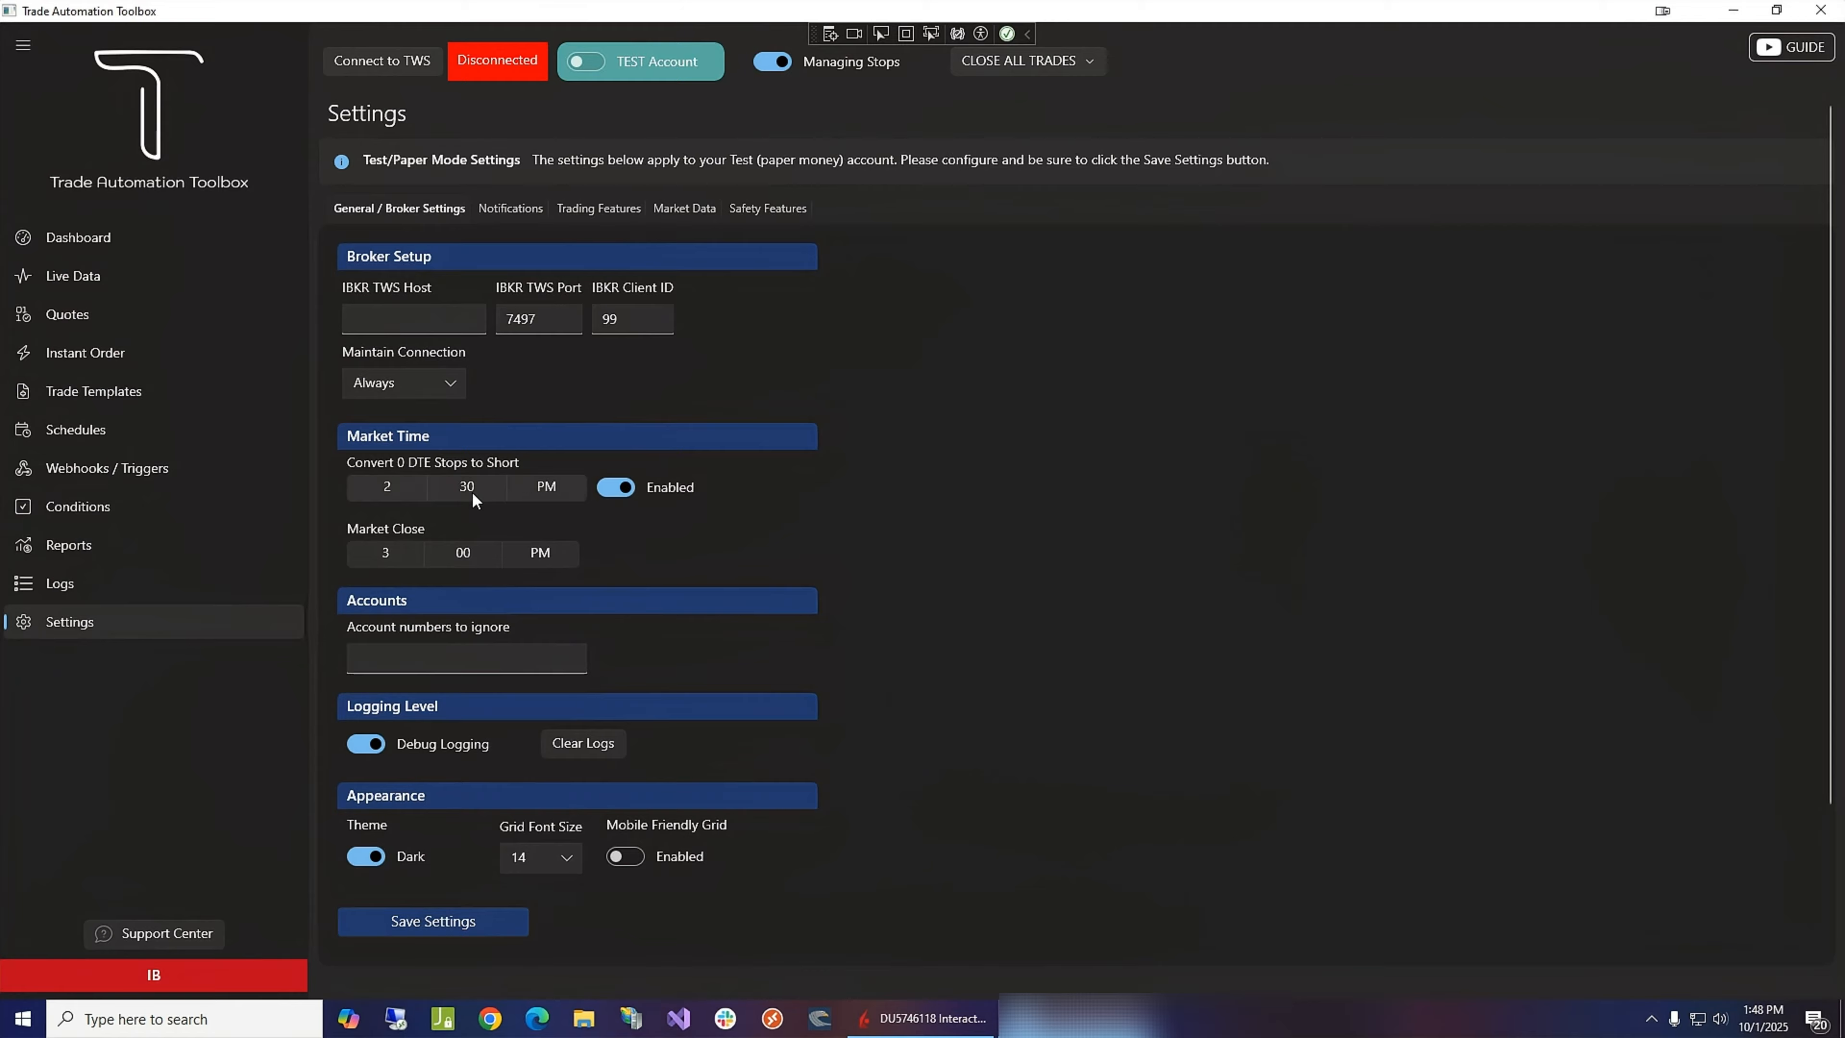
pyautogui.click(445, 921)
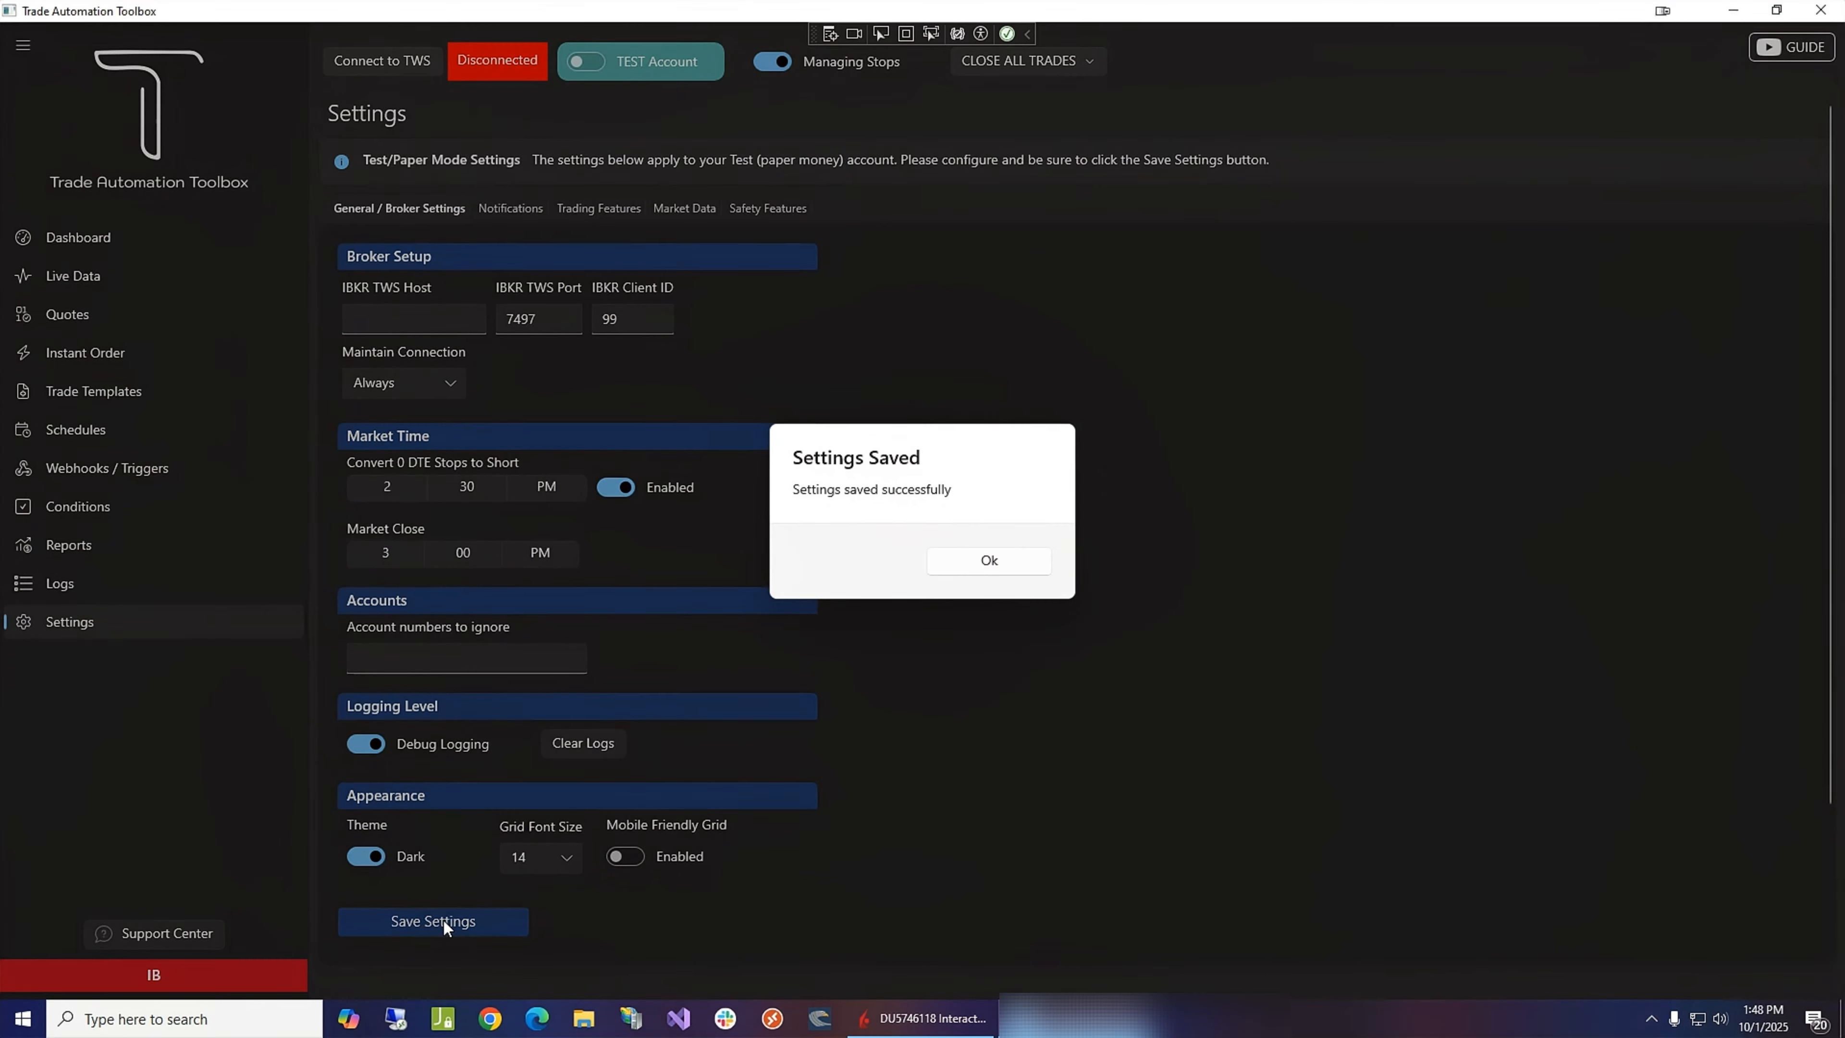
pyautogui.click(985, 565)
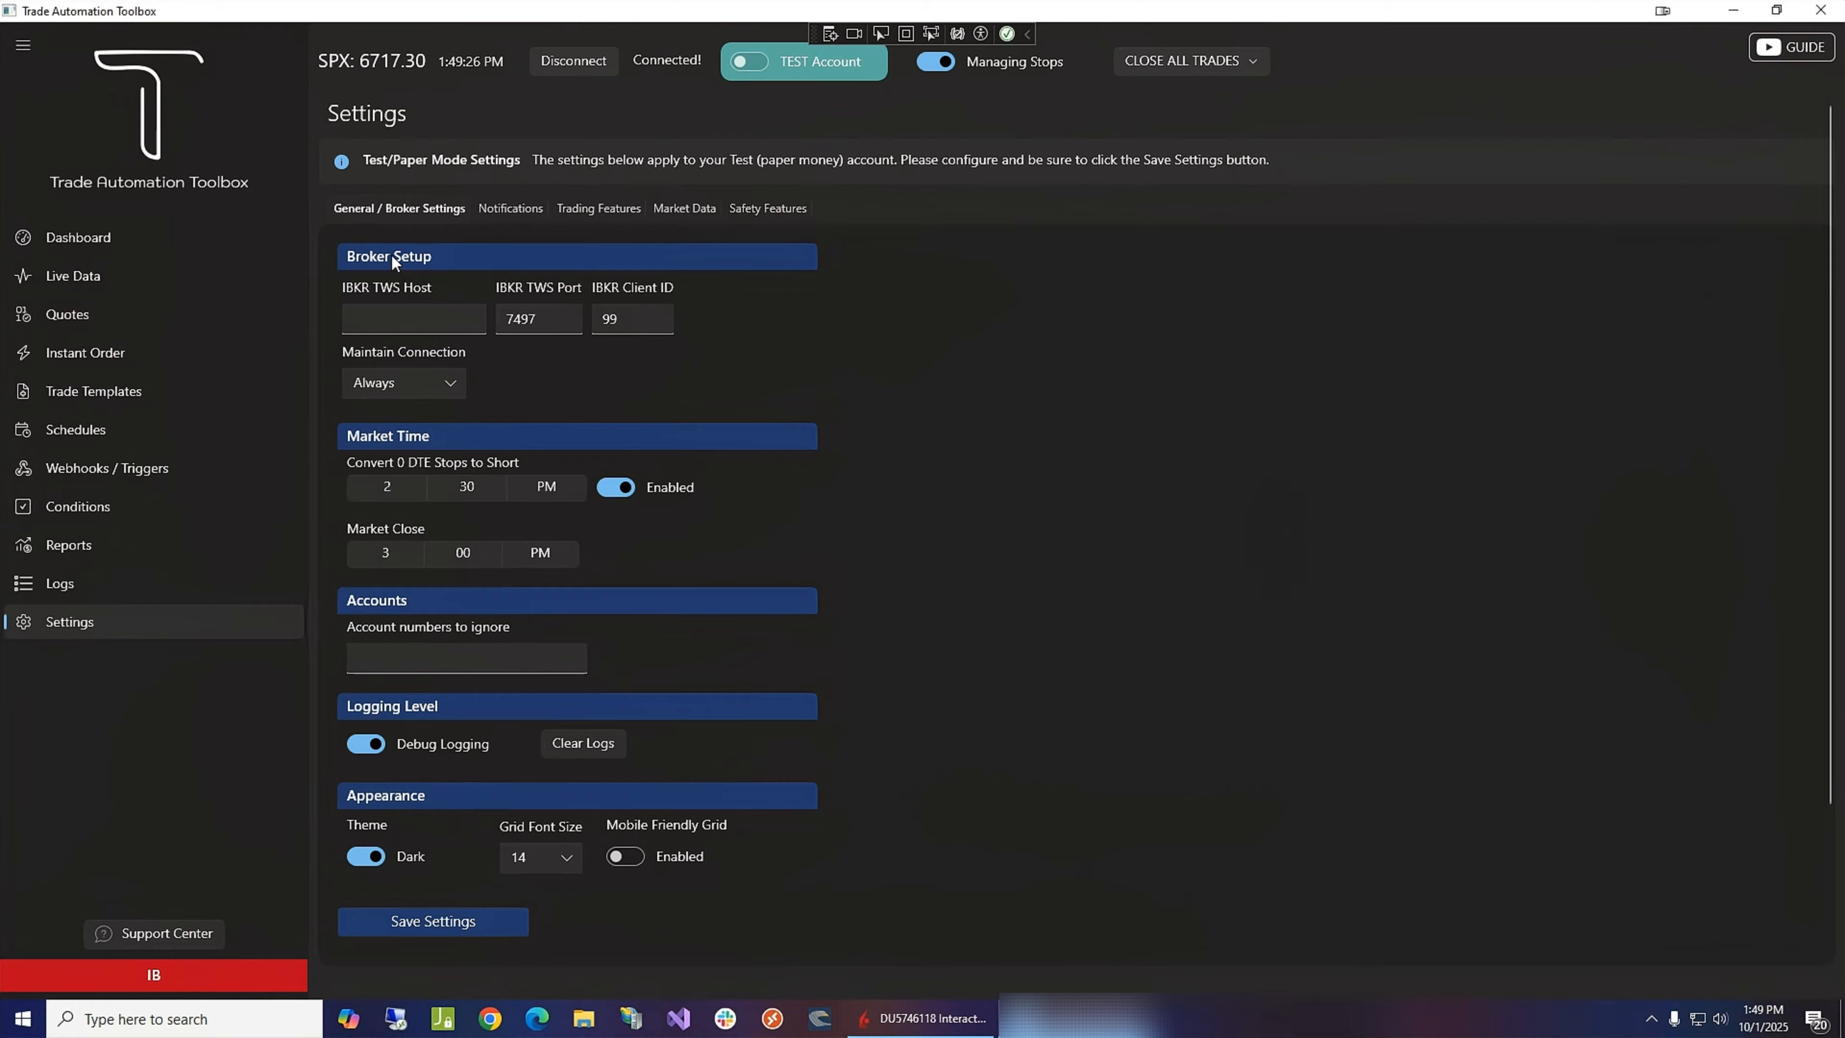
# - Review the SPX option quotes page, then return to the dashboard
pyautogui.click(96, 320)
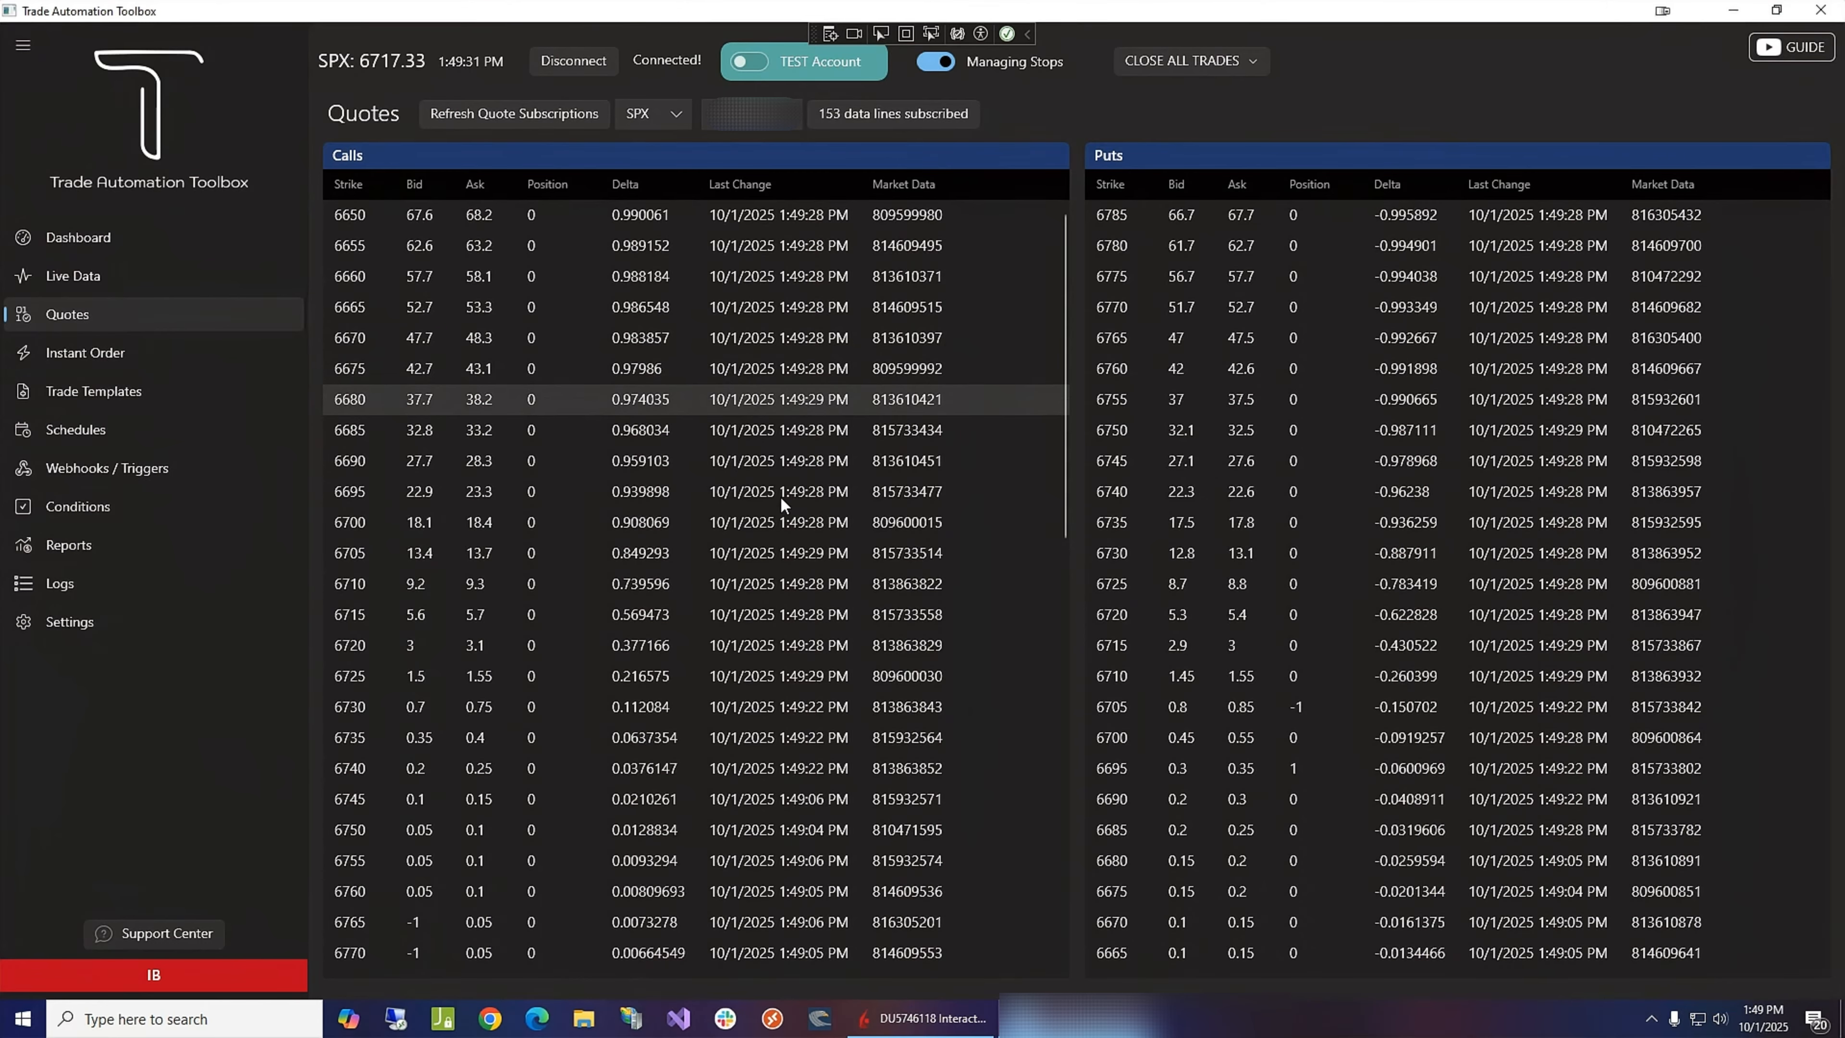
pyautogui.click(773, 428)
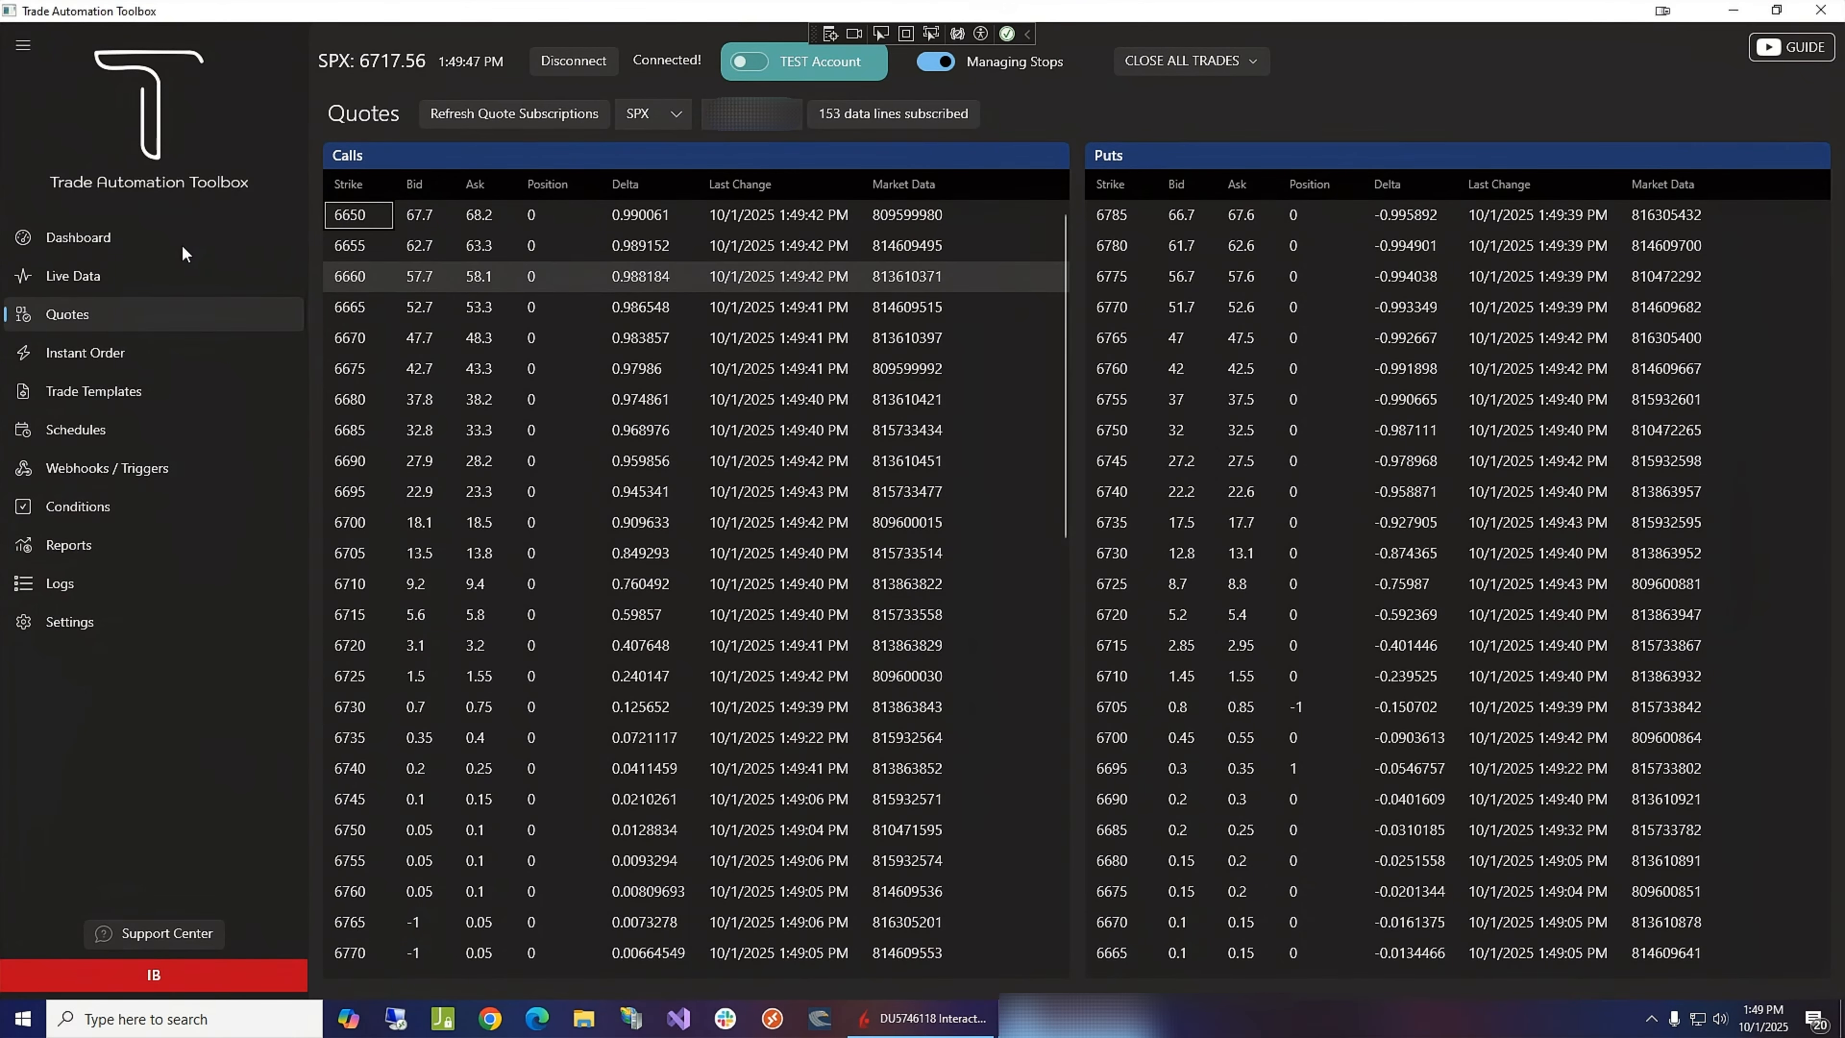
pyautogui.click(144, 240)
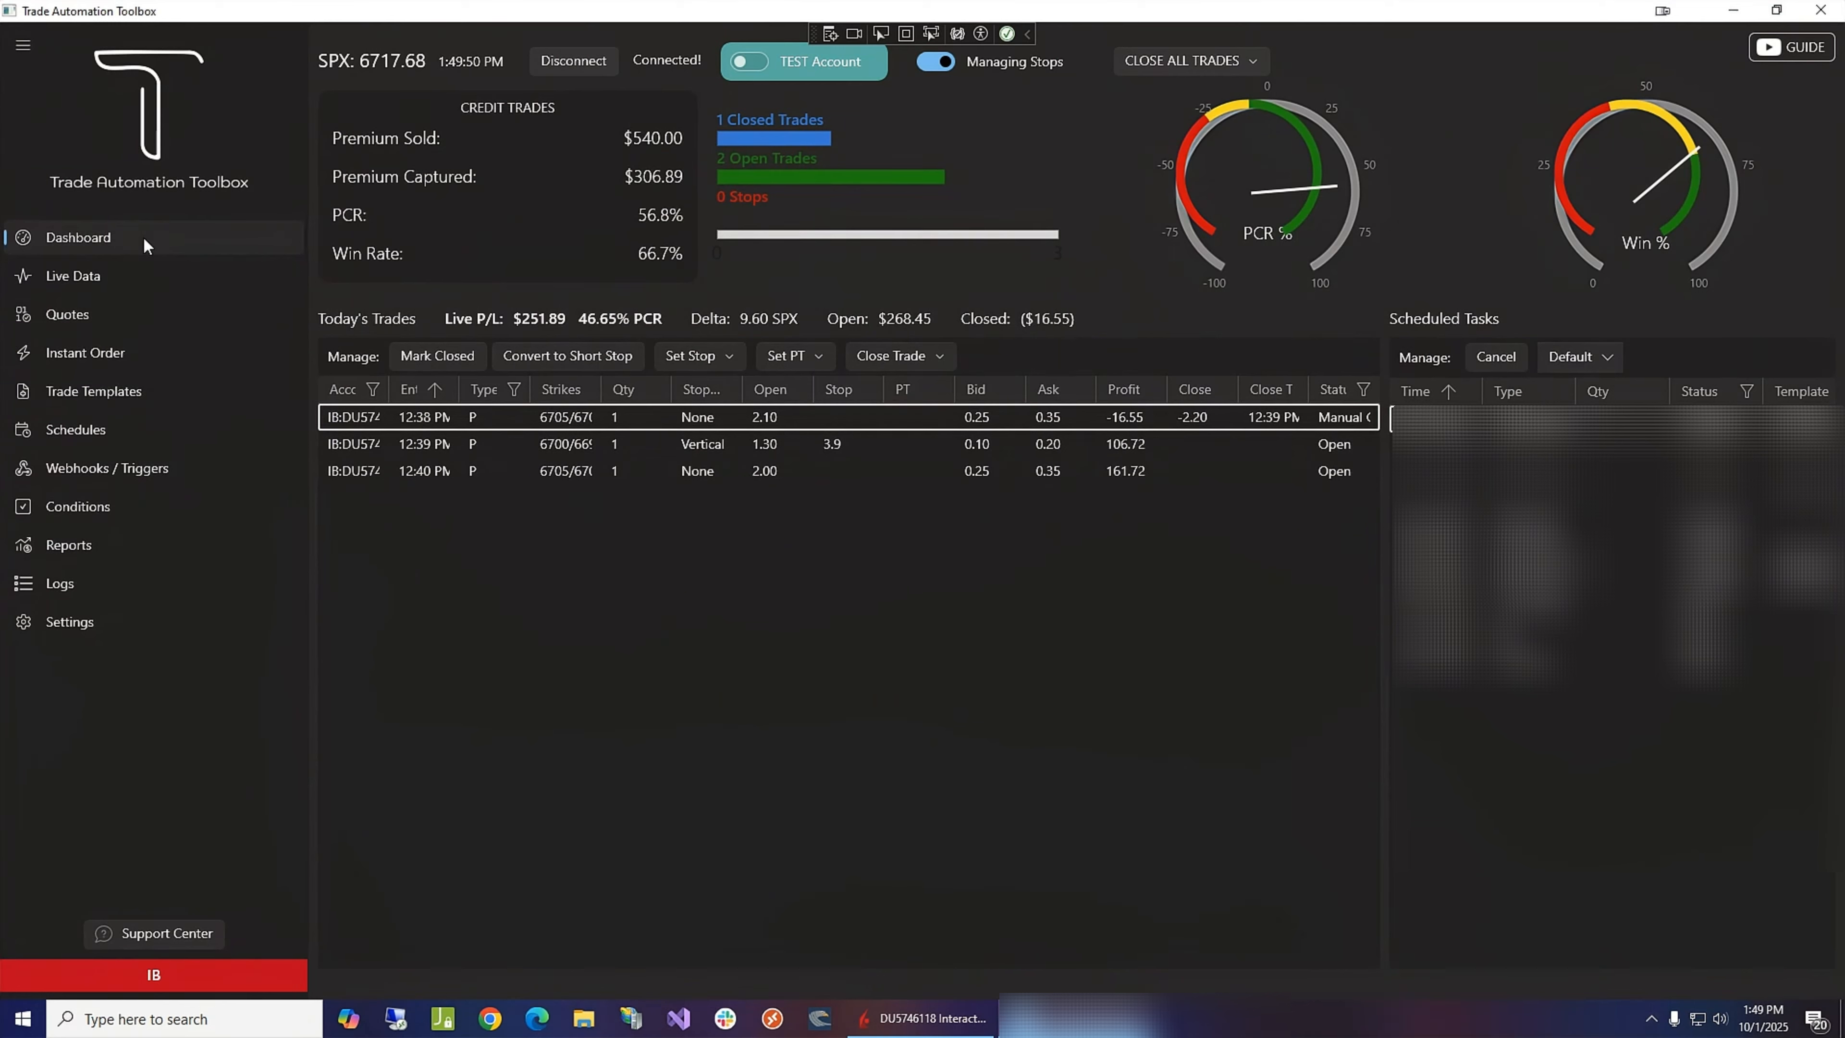